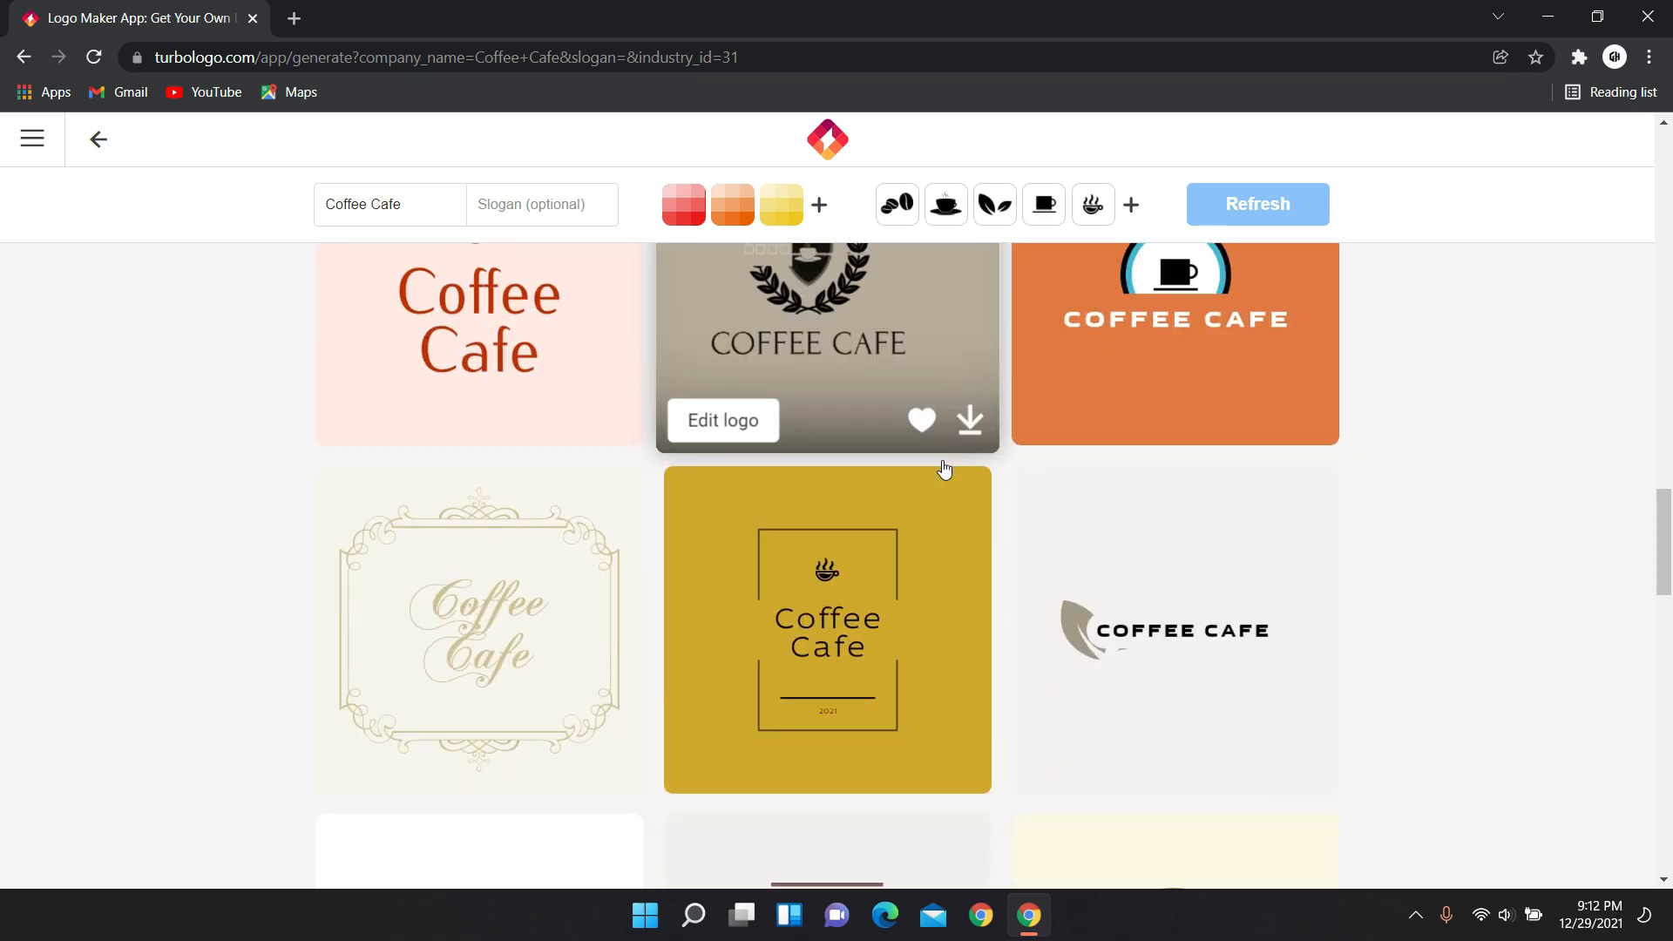
Scroll the generated logo options and open the green-leaf 'Coffee Cafe' design in the editor.
scroll(944, 472, down, 9)
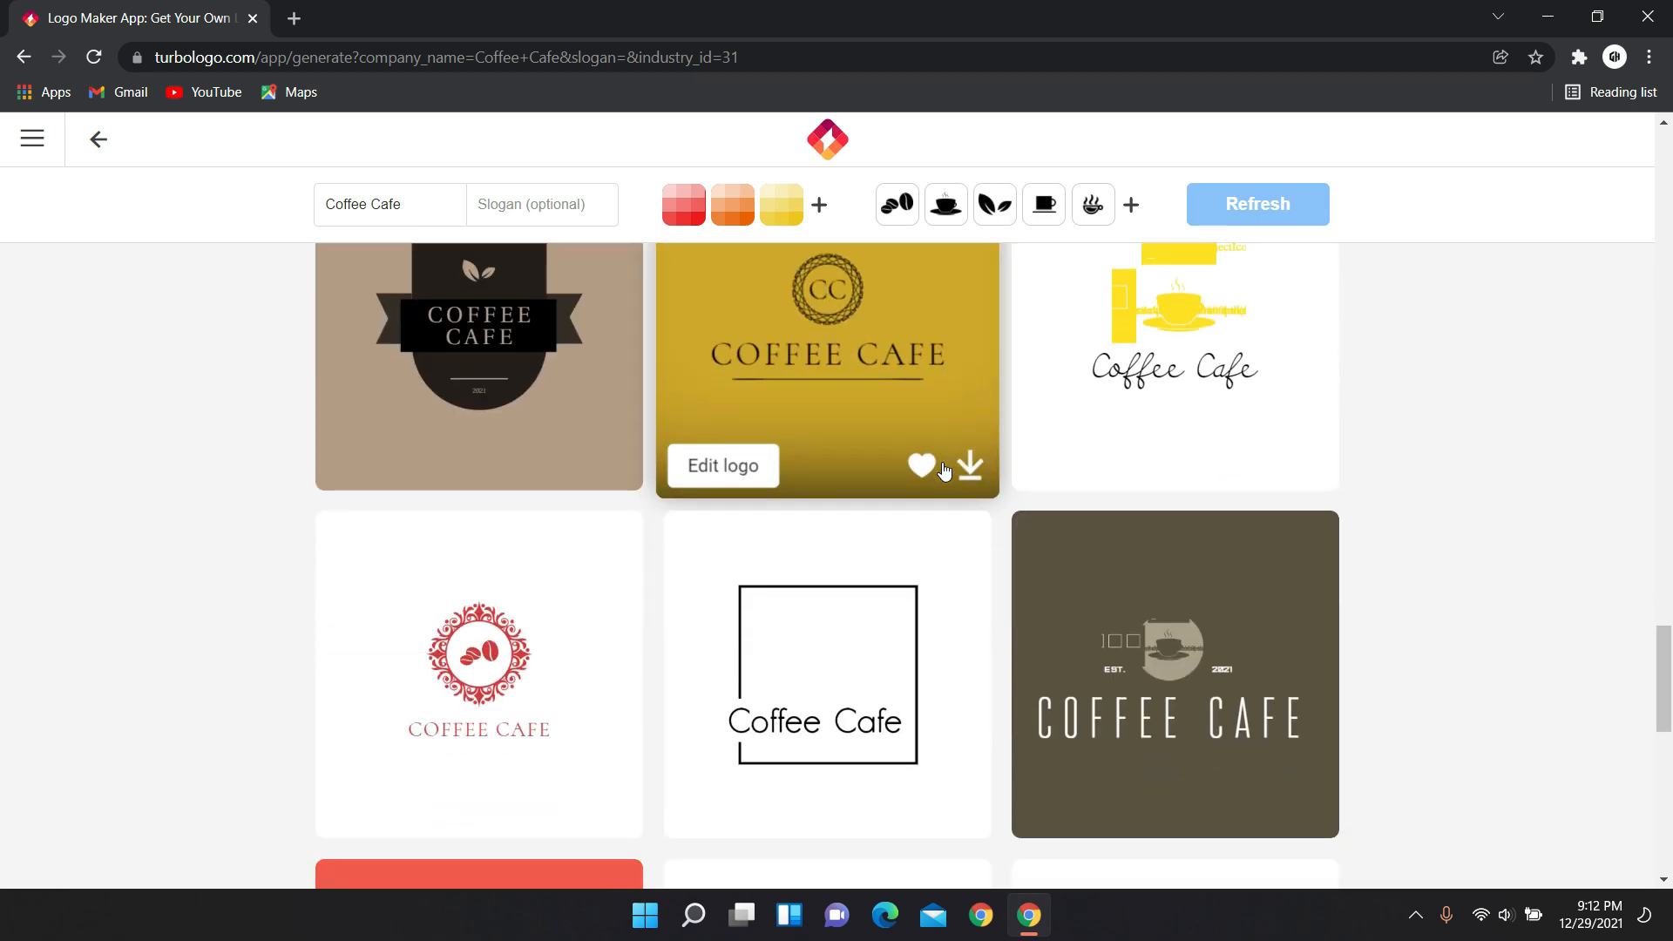
scroll(967, 604, down, 5)
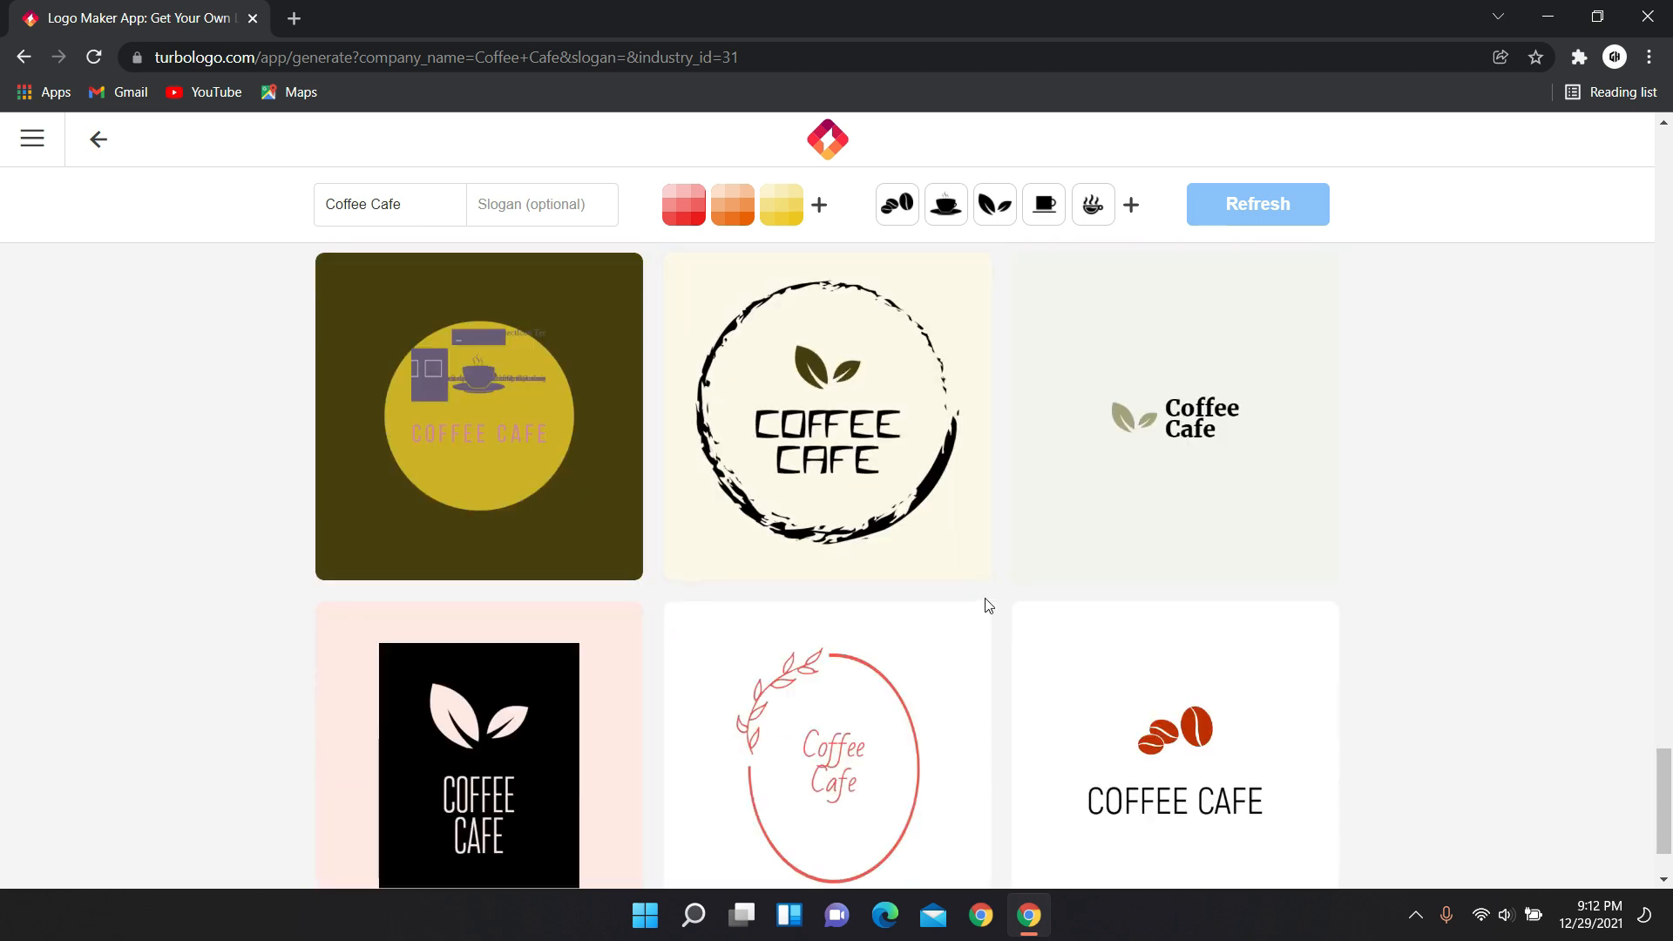
click(1159, 401)
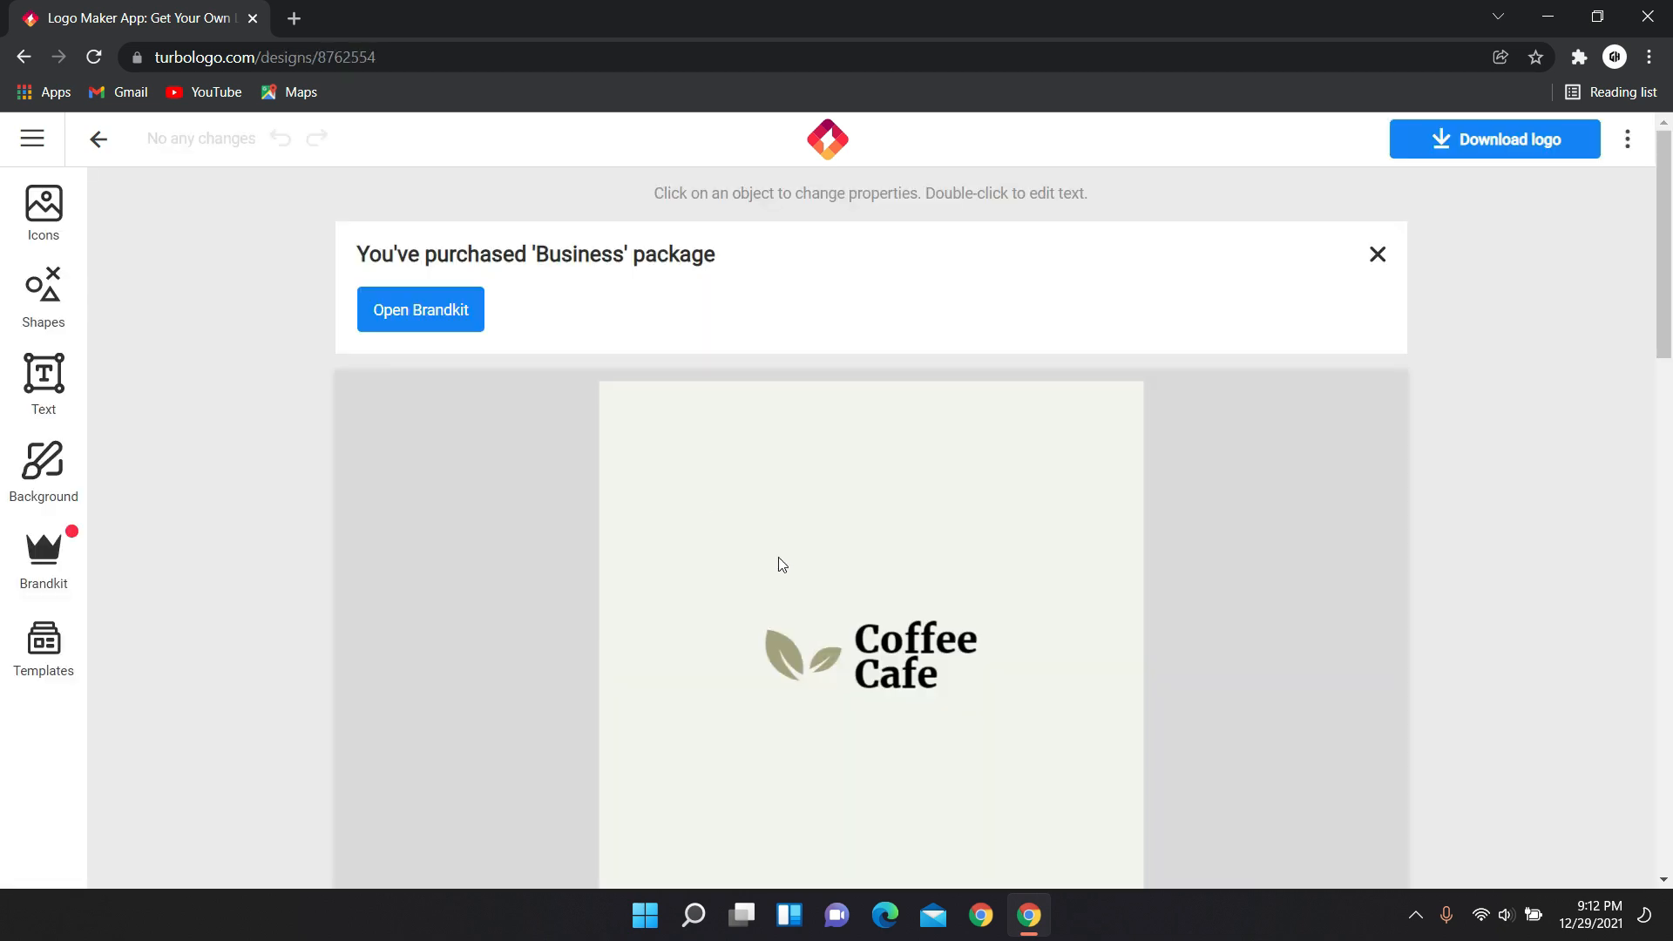
scroll(793, 557, down, 3)
Select the leaf icon and try bronze gradient, dark red-brown and lighter brown colours.
scroll(803, 563, up, 3)
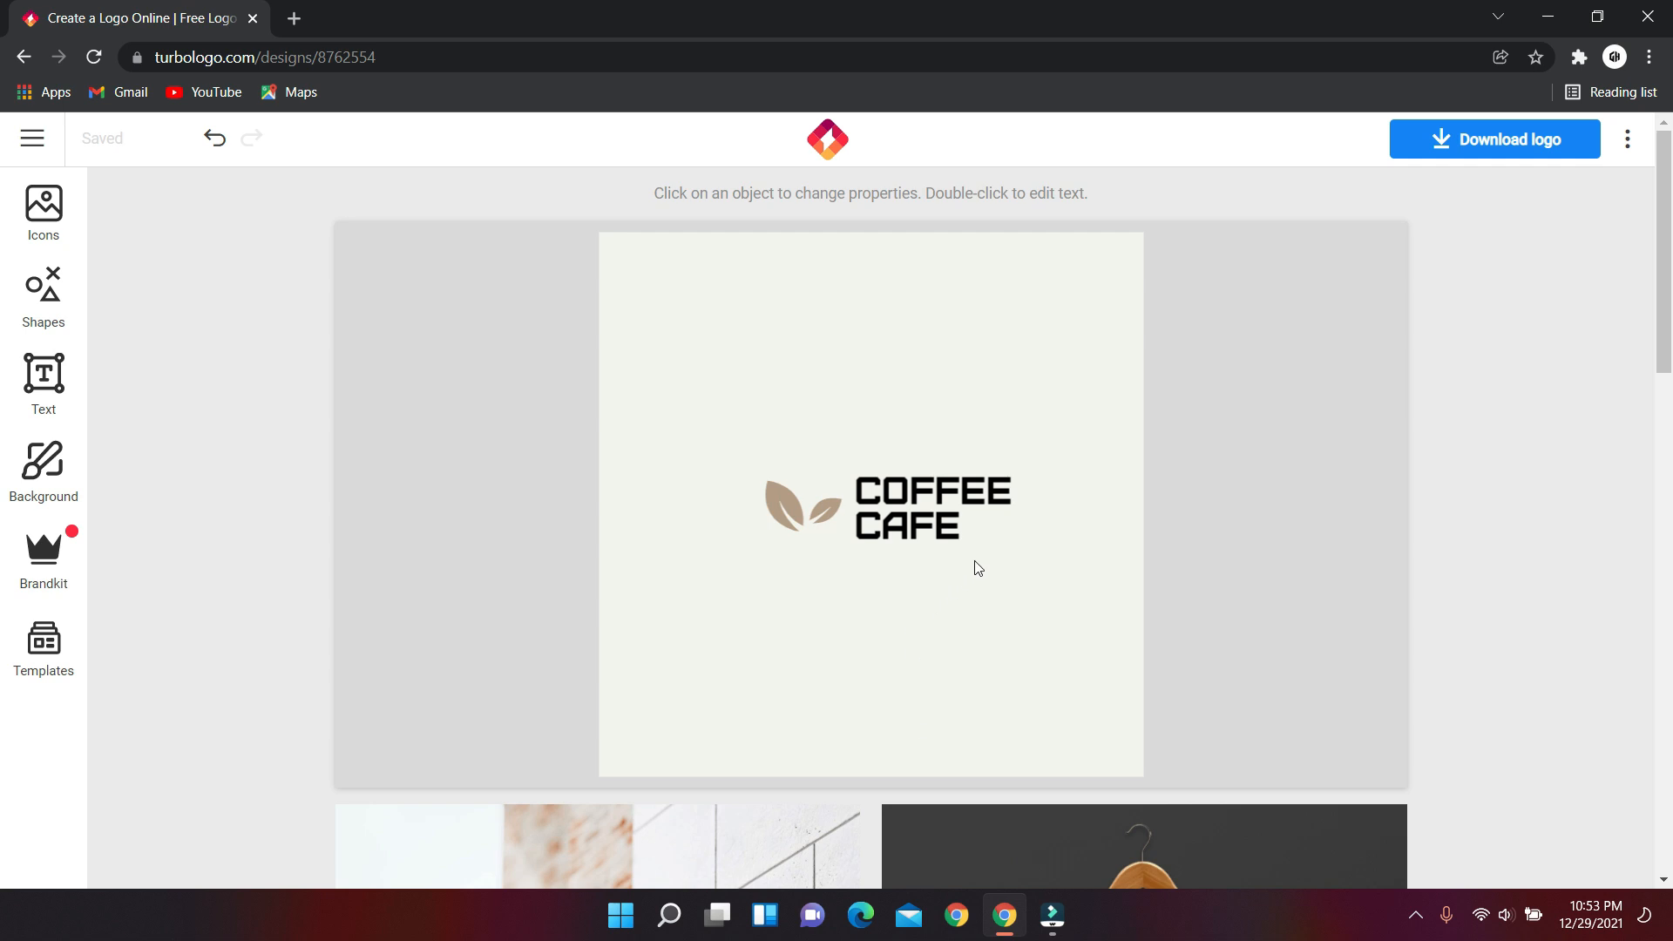
click(774, 519)
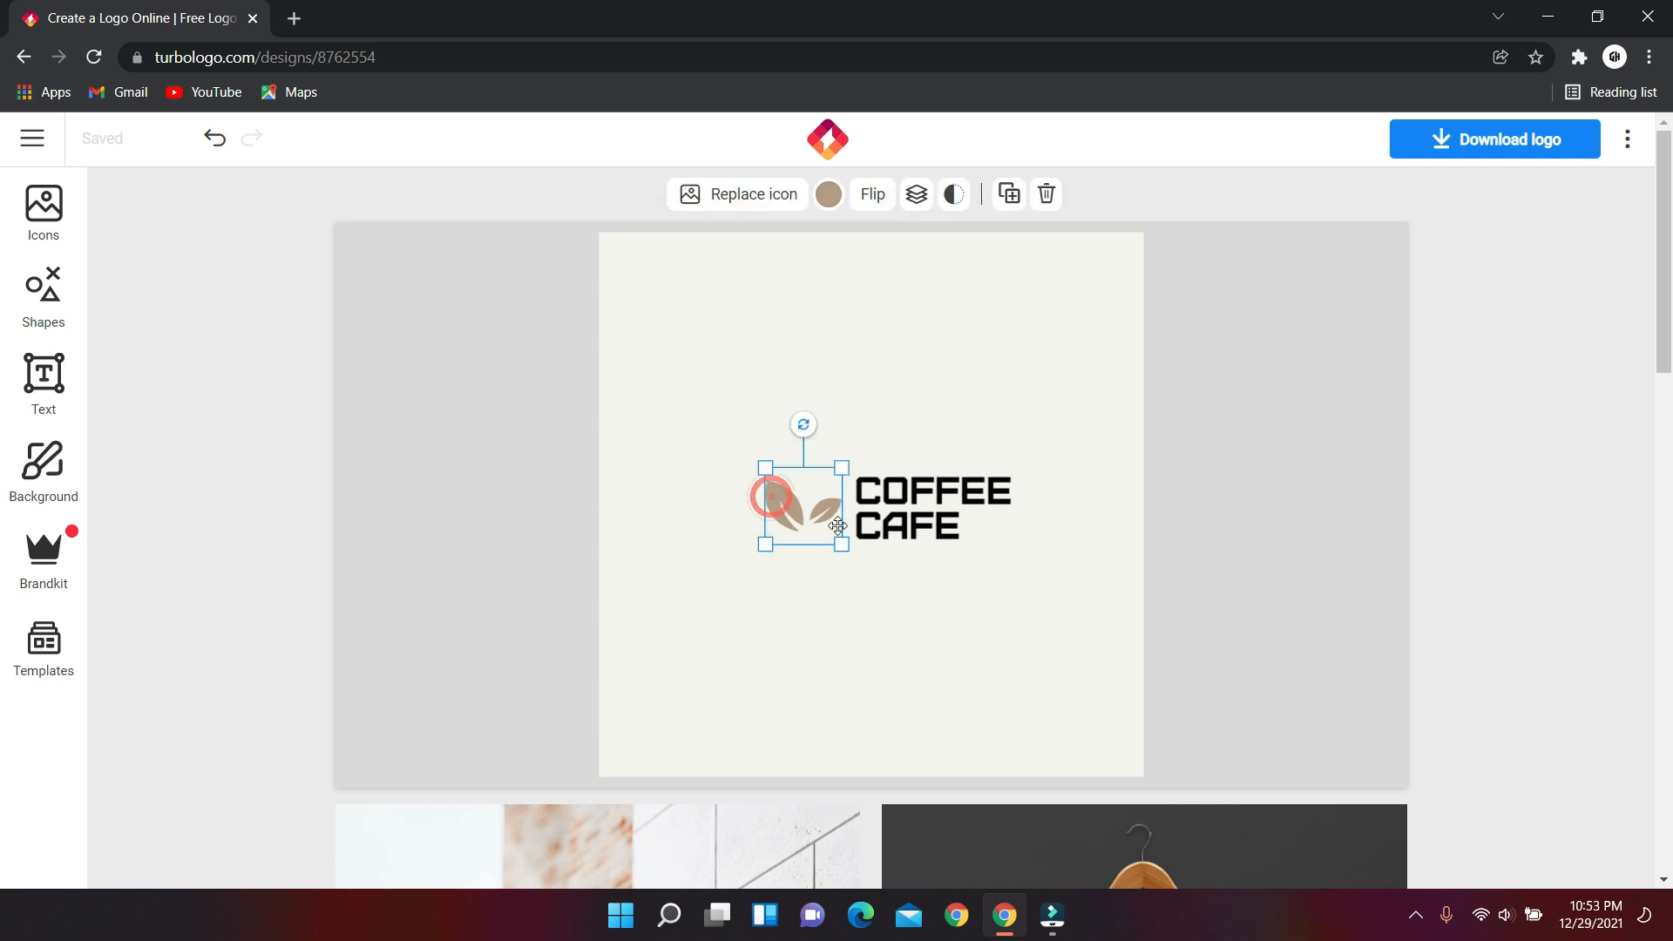
click(829, 193)
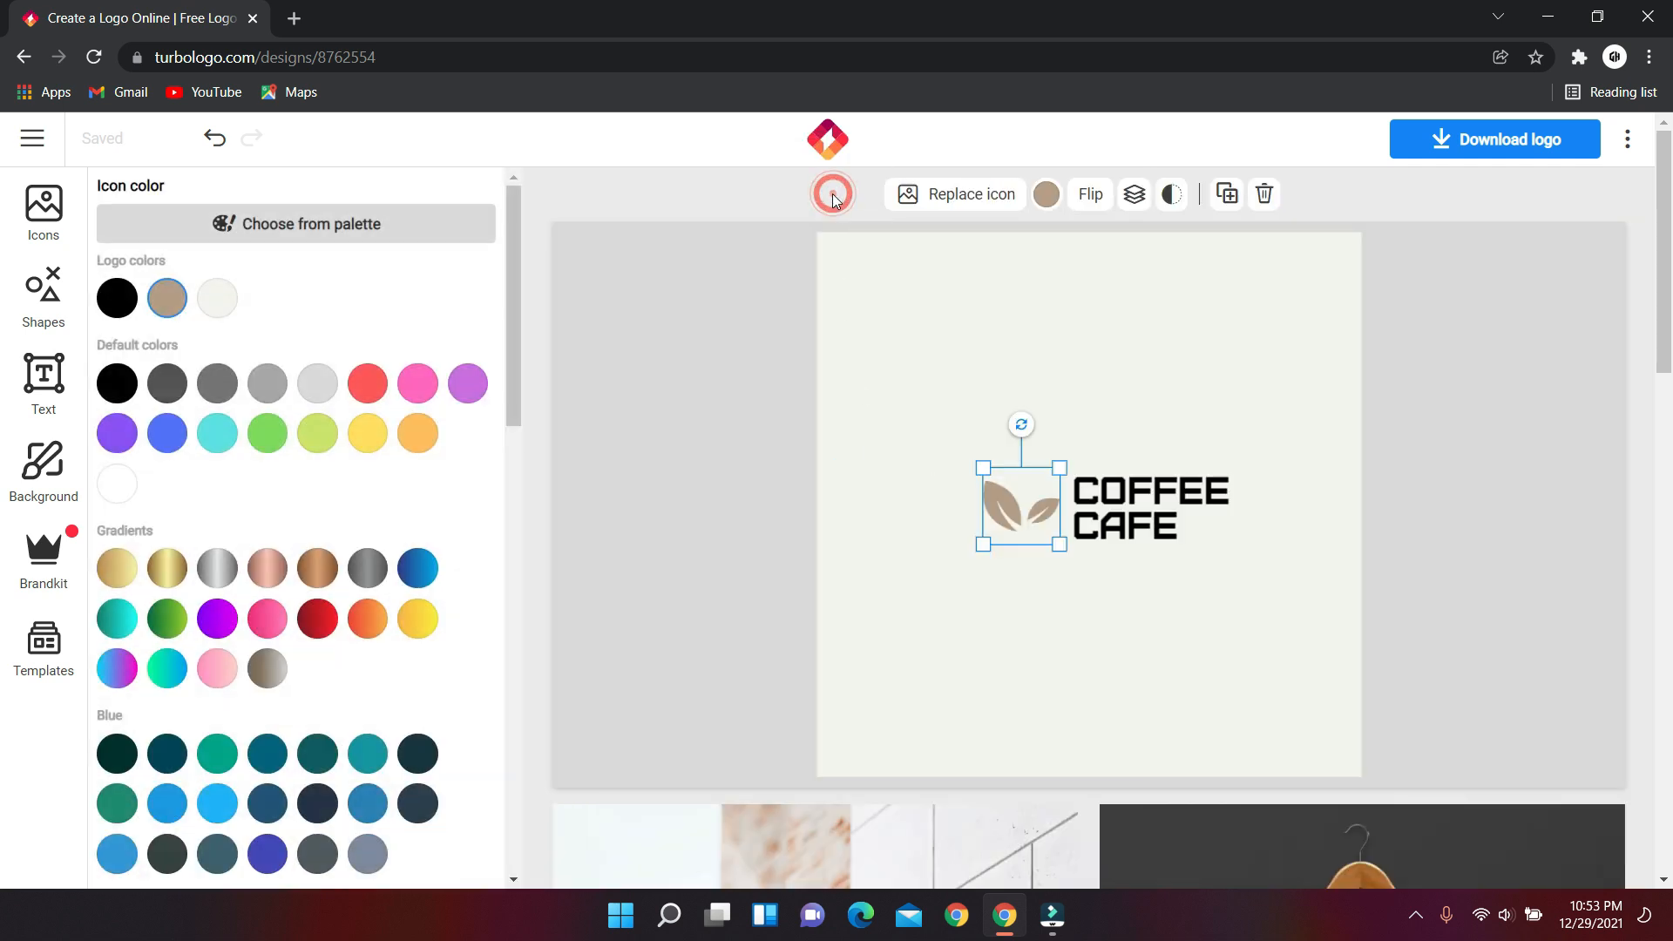
click(317, 568)
scroll(348, 542, down, 10)
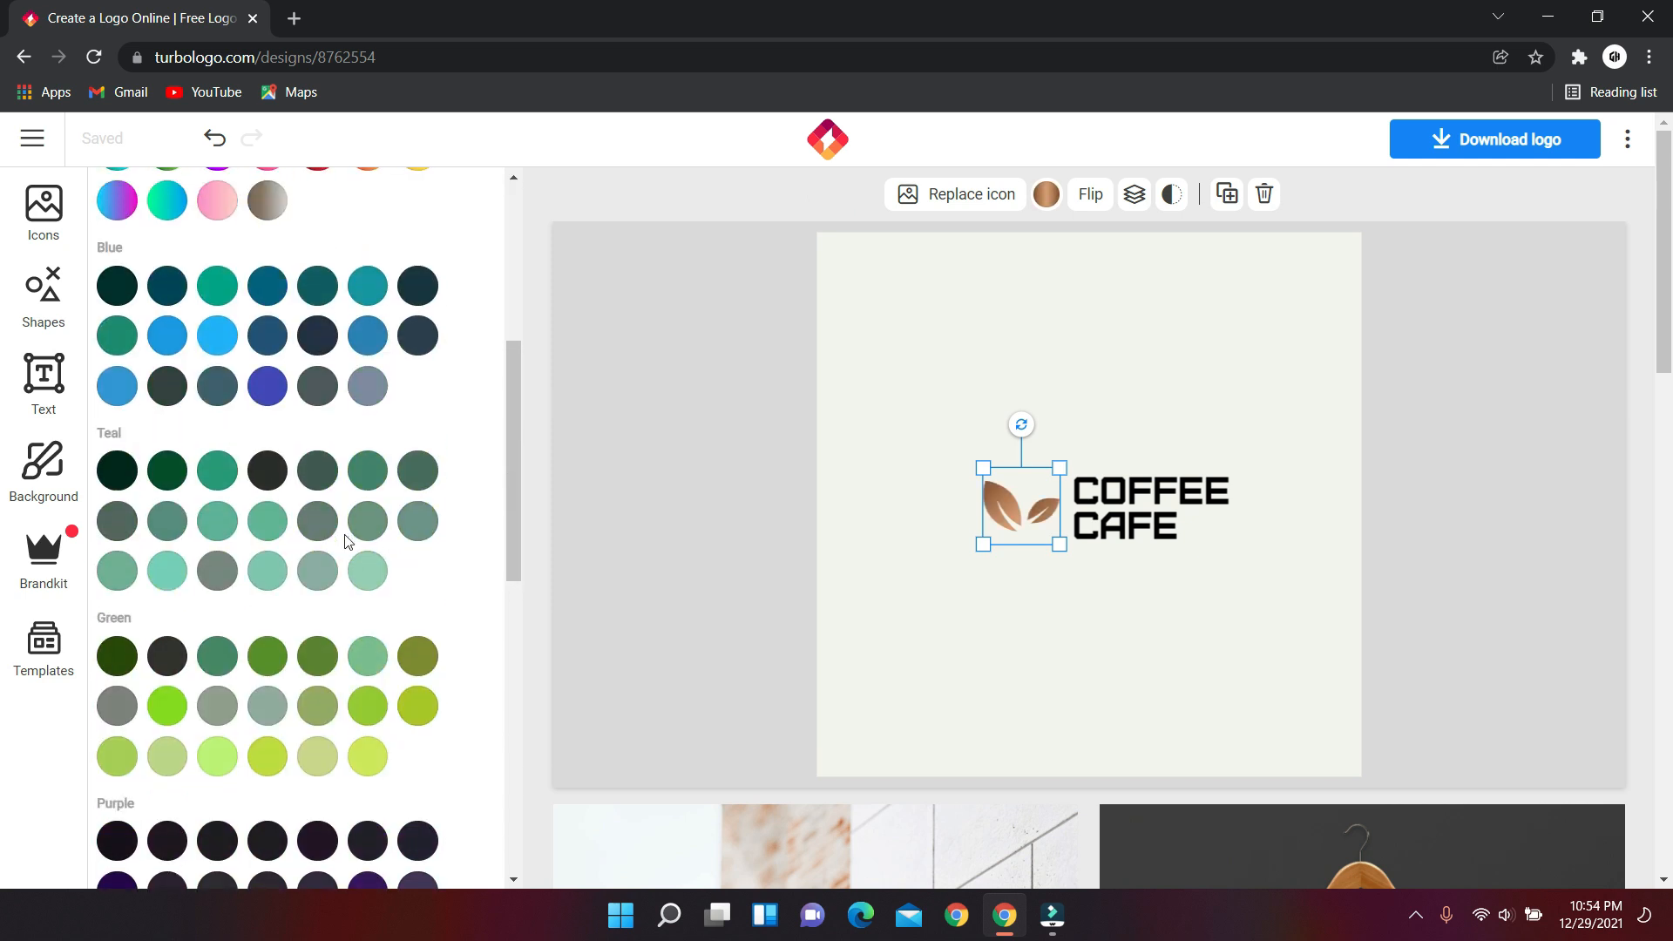
click(300, 642)
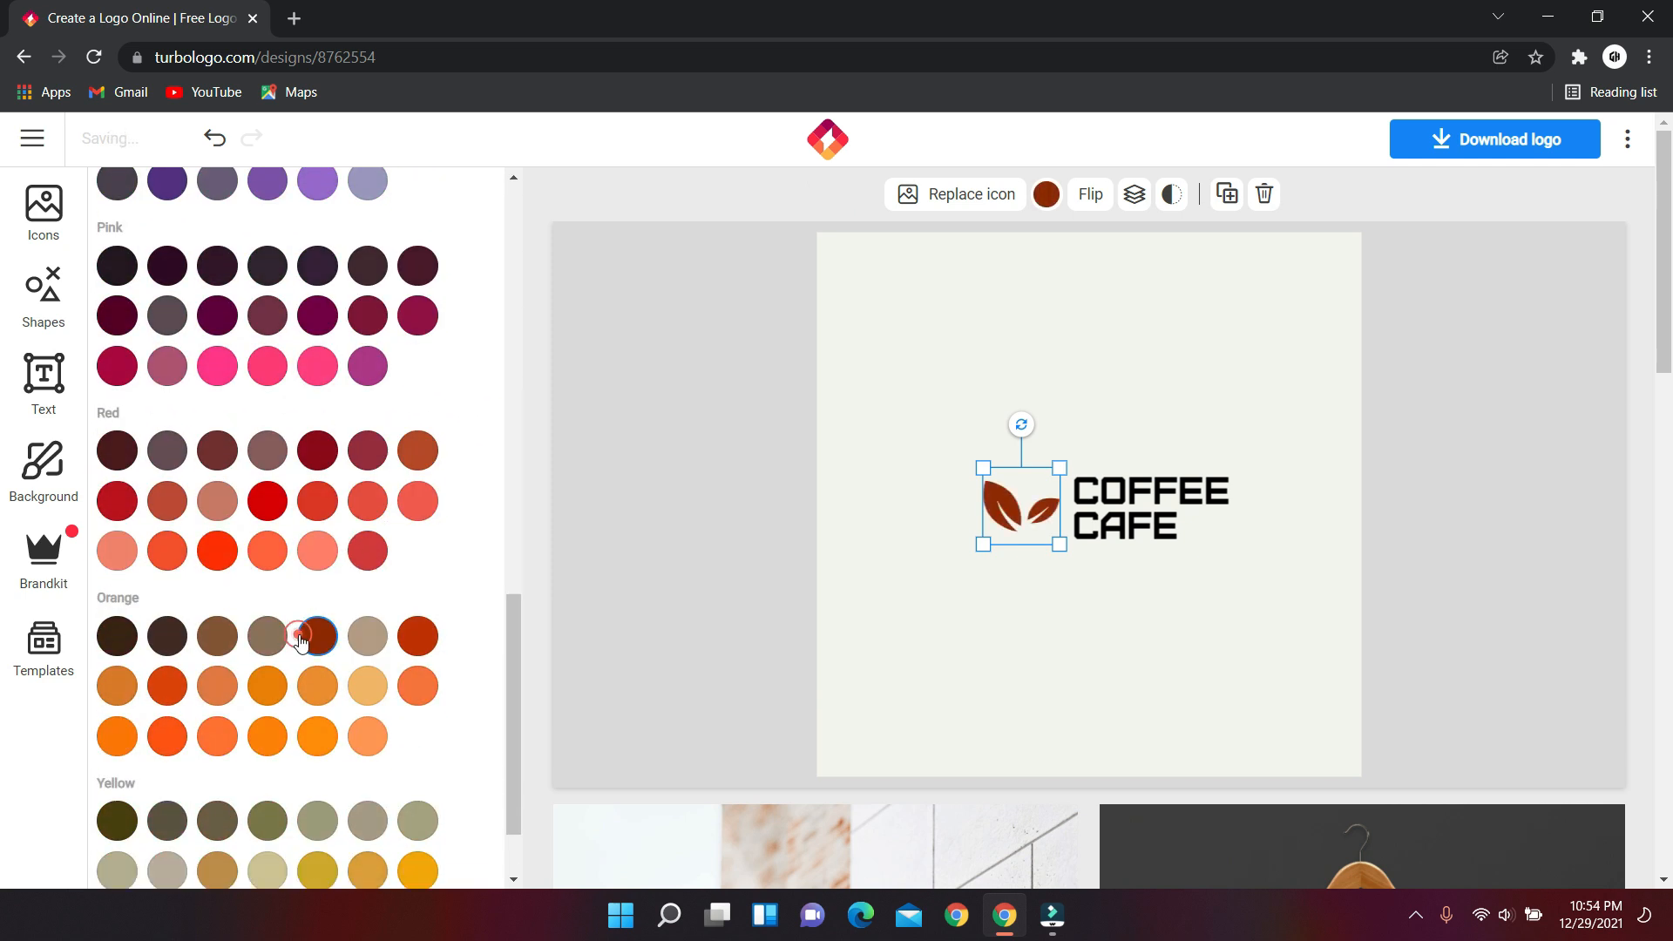
click(229, 642)
scroll(262, 567, up, 12)
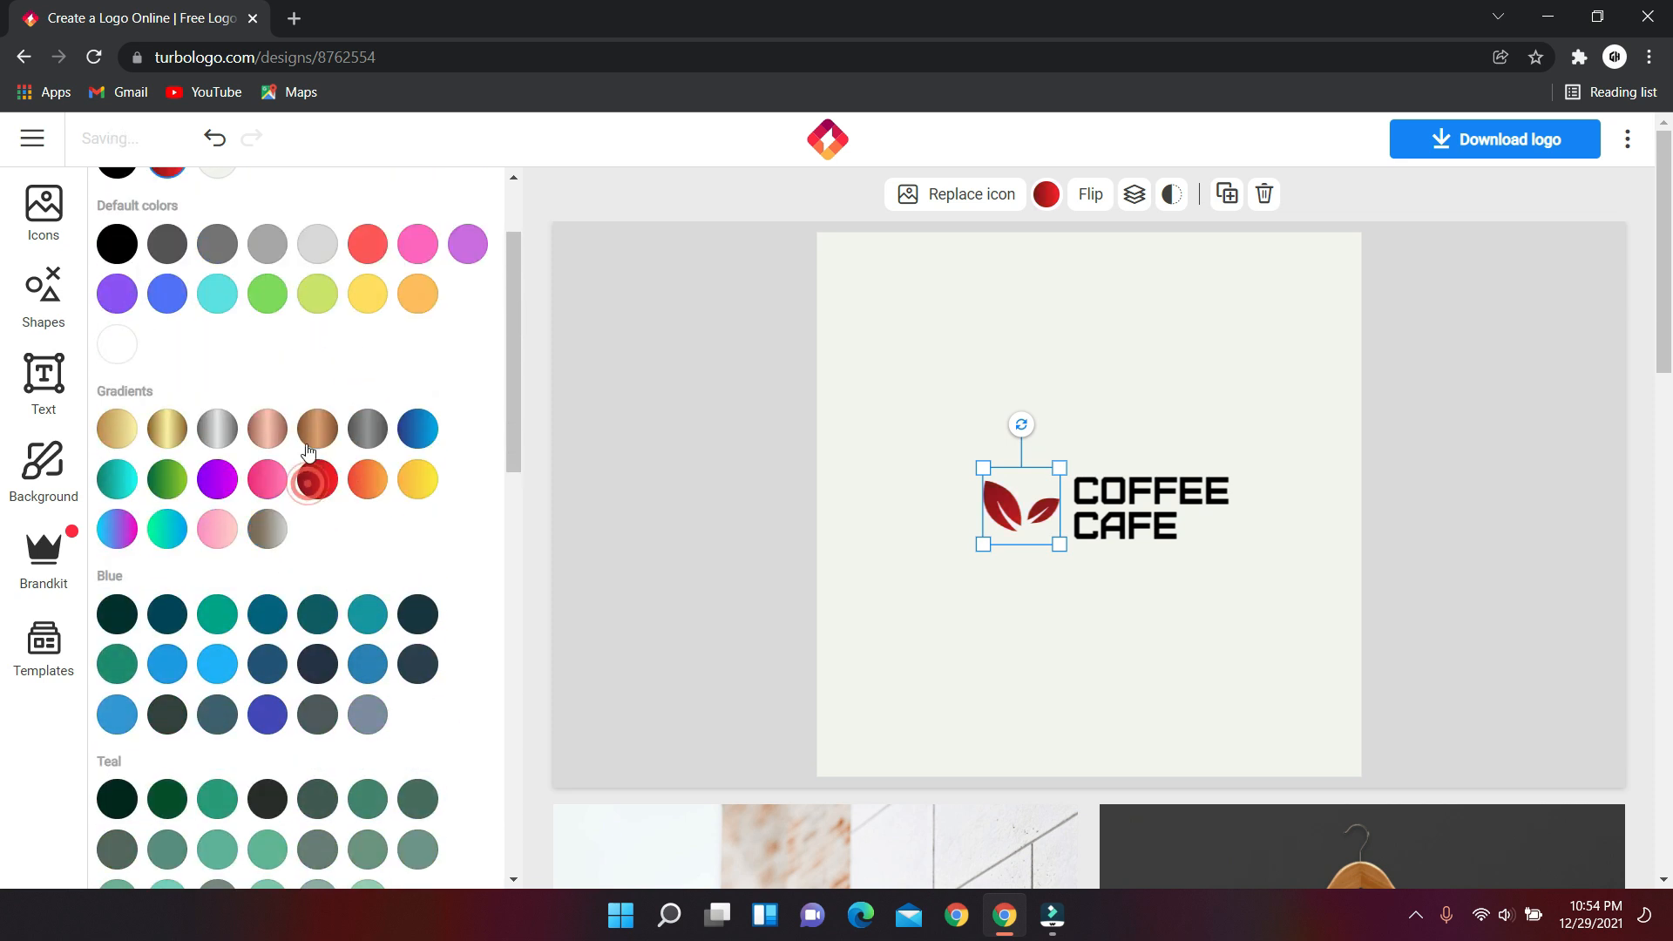
Try gold, grey and blue, then settle on the bronze gradient for the leaves.
click(179, 431)
scroll(295, 386, up, 2)
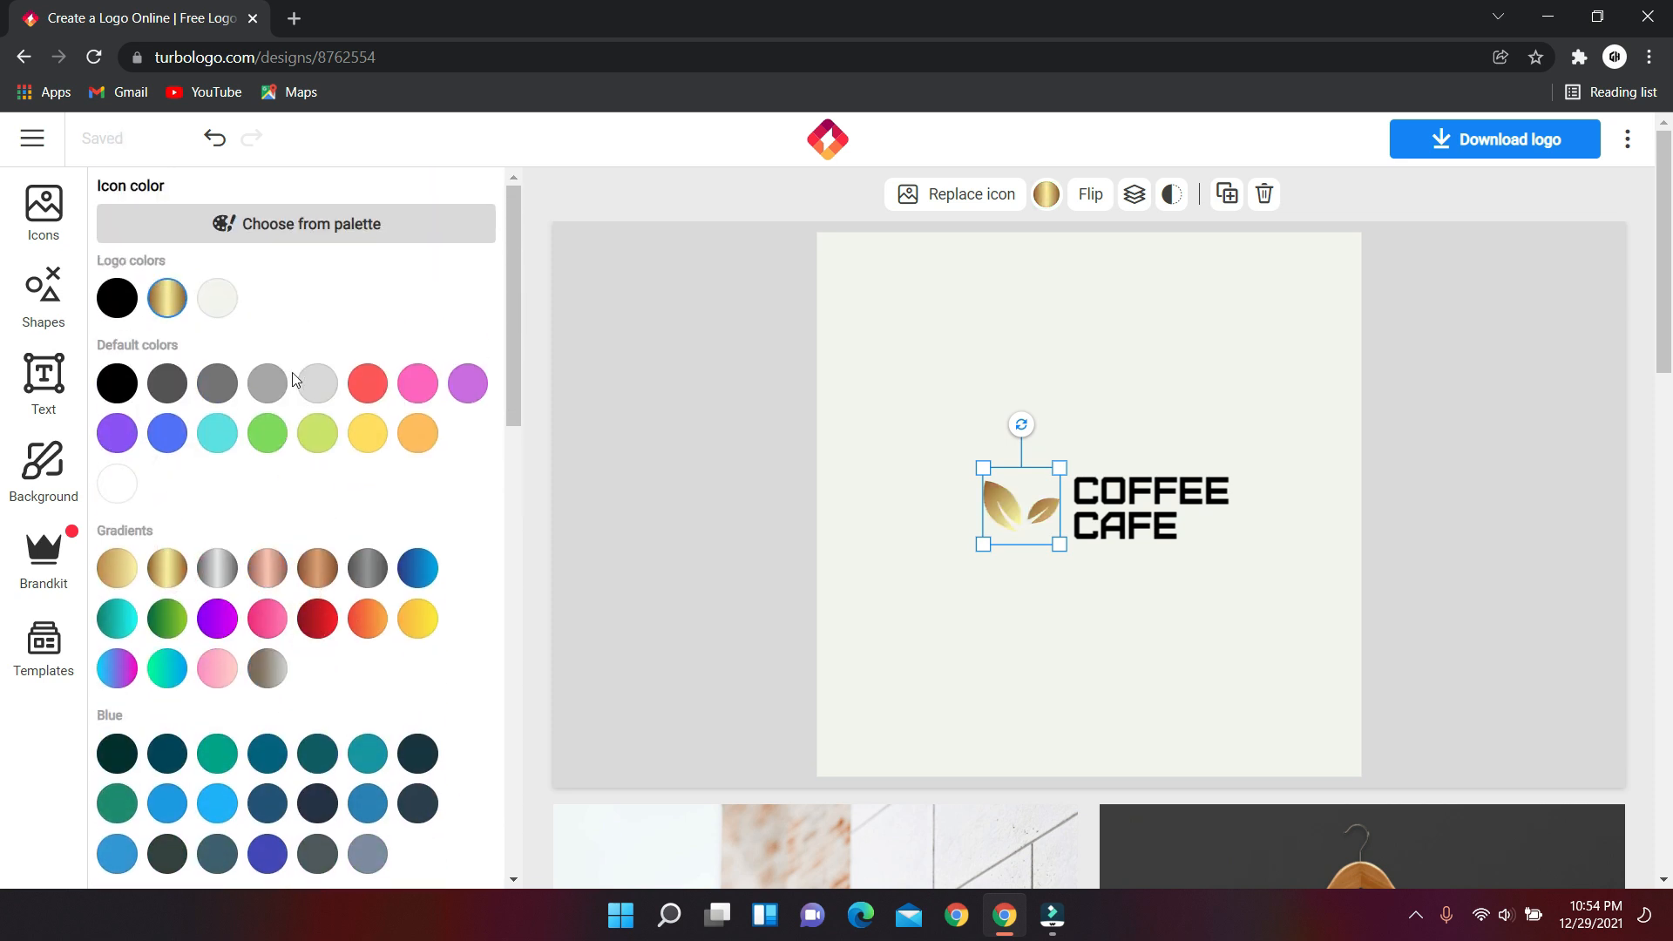
click(208, 386)
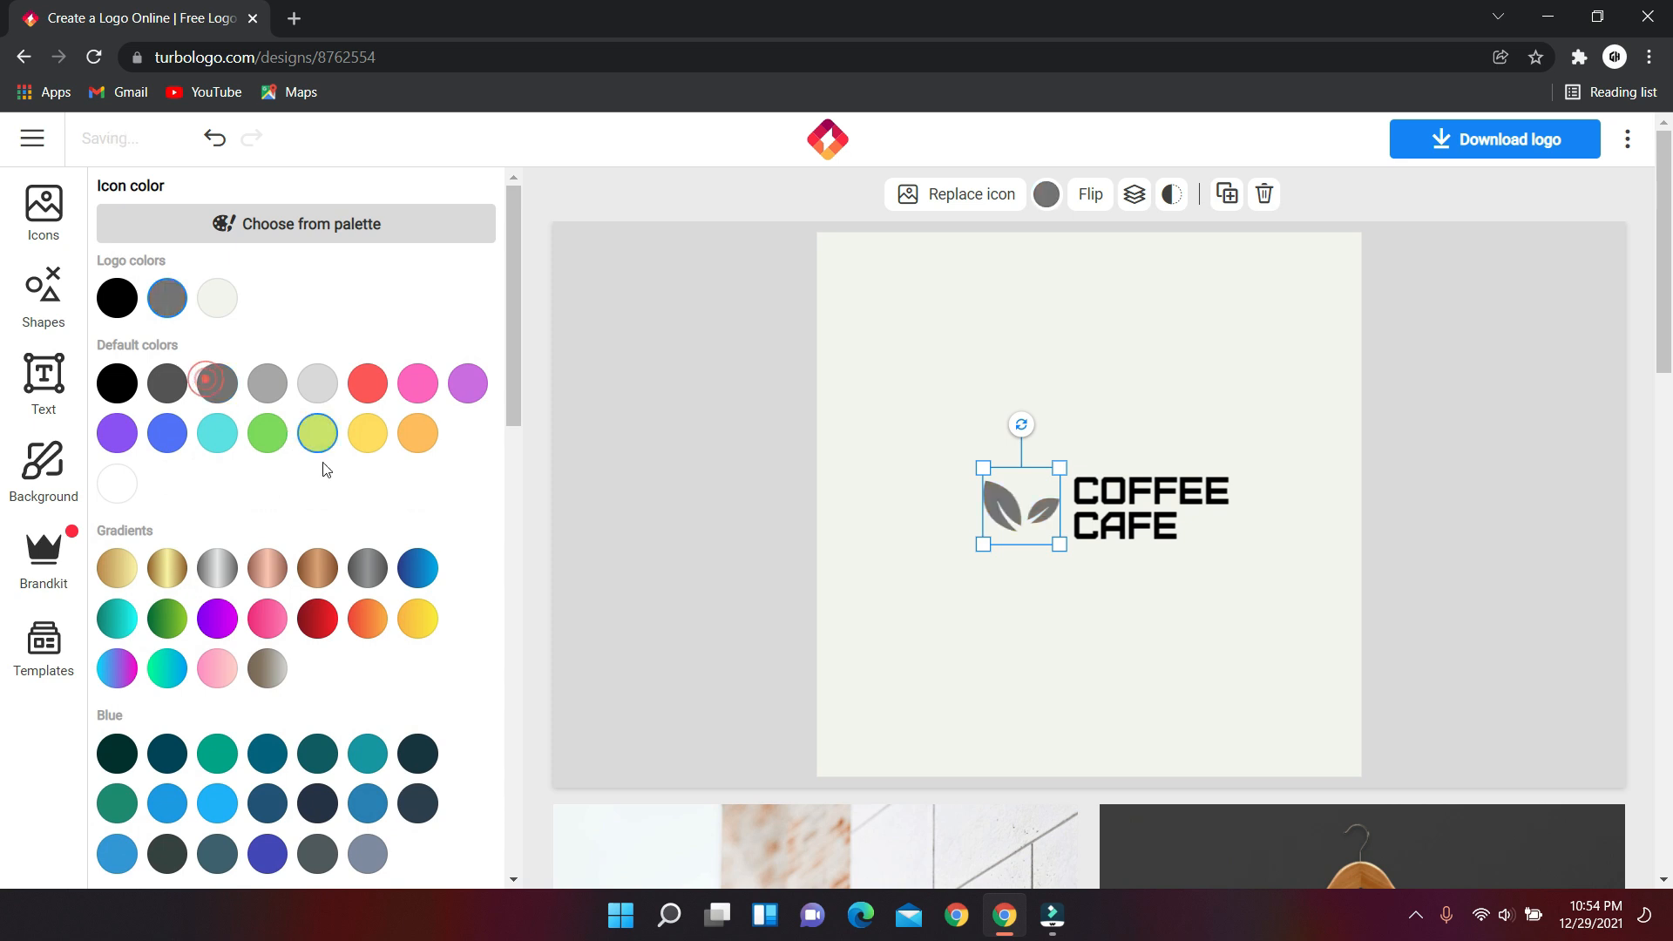
click(406, 577)
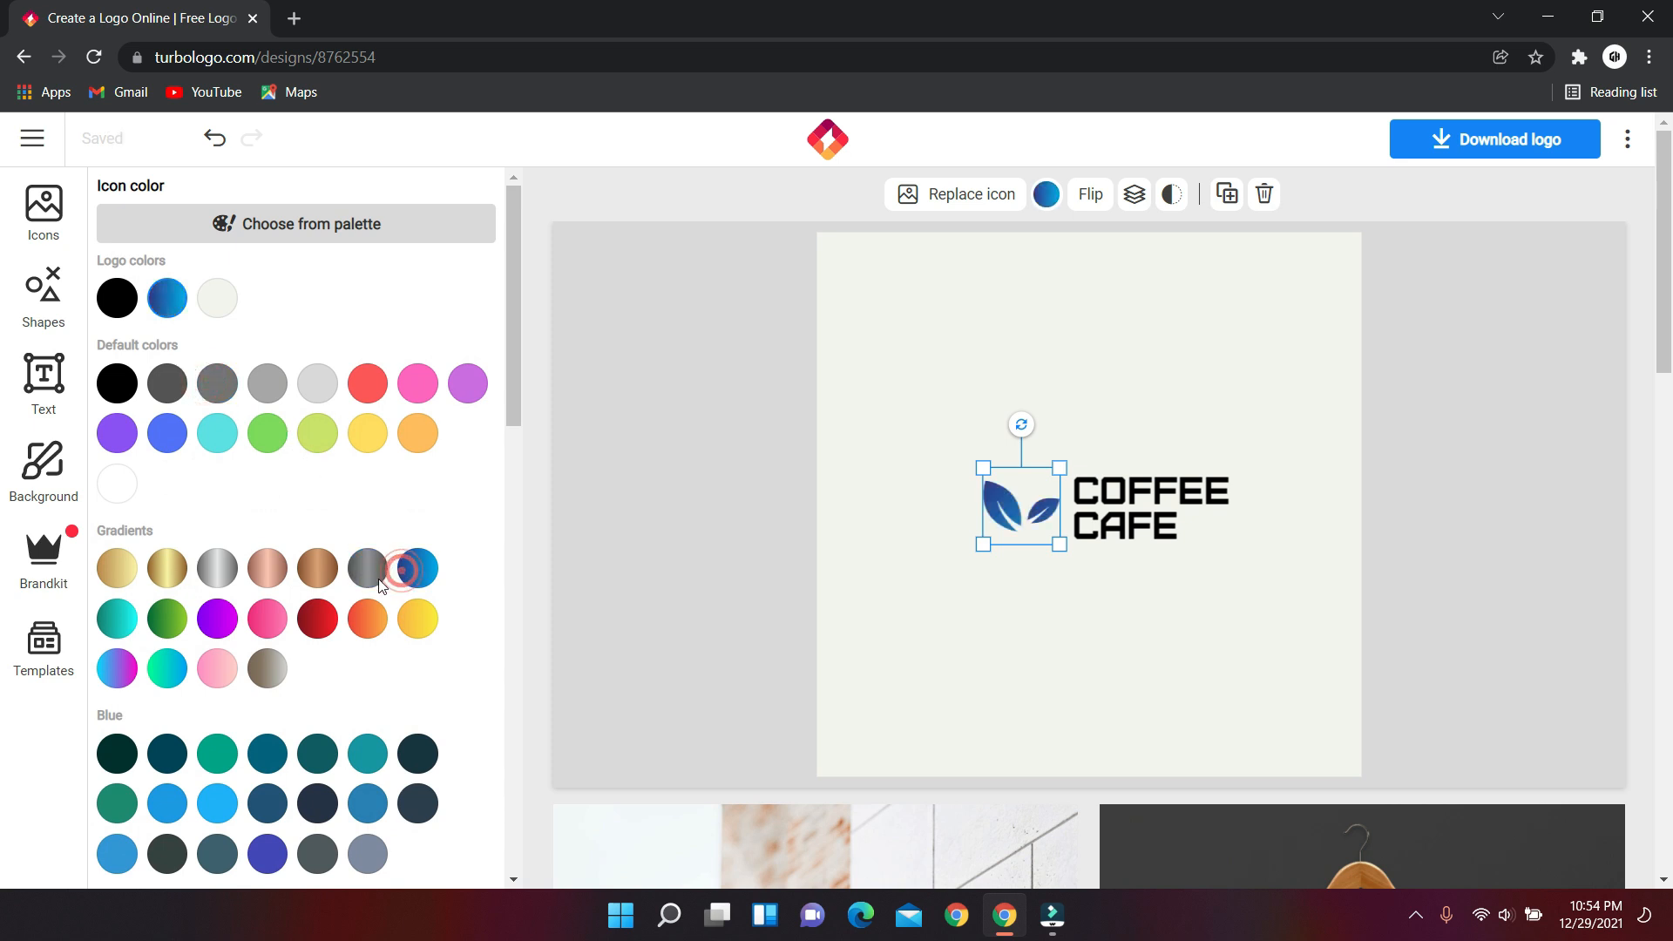
click(319, 579)
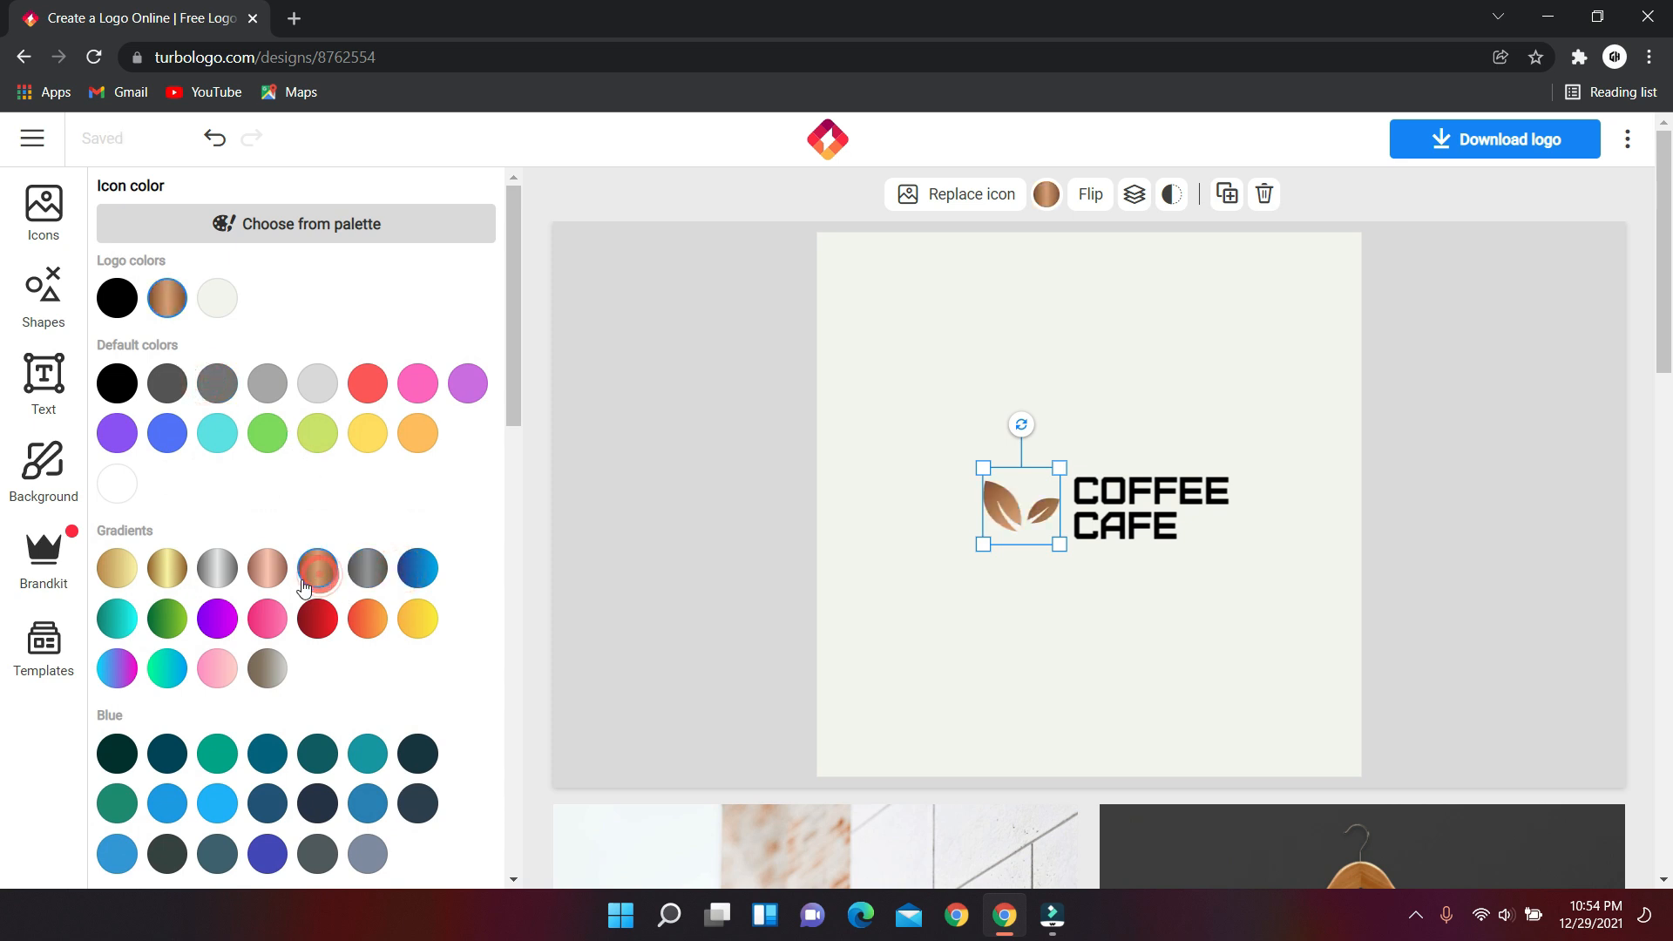
click(582, 620)
click(680, 598)
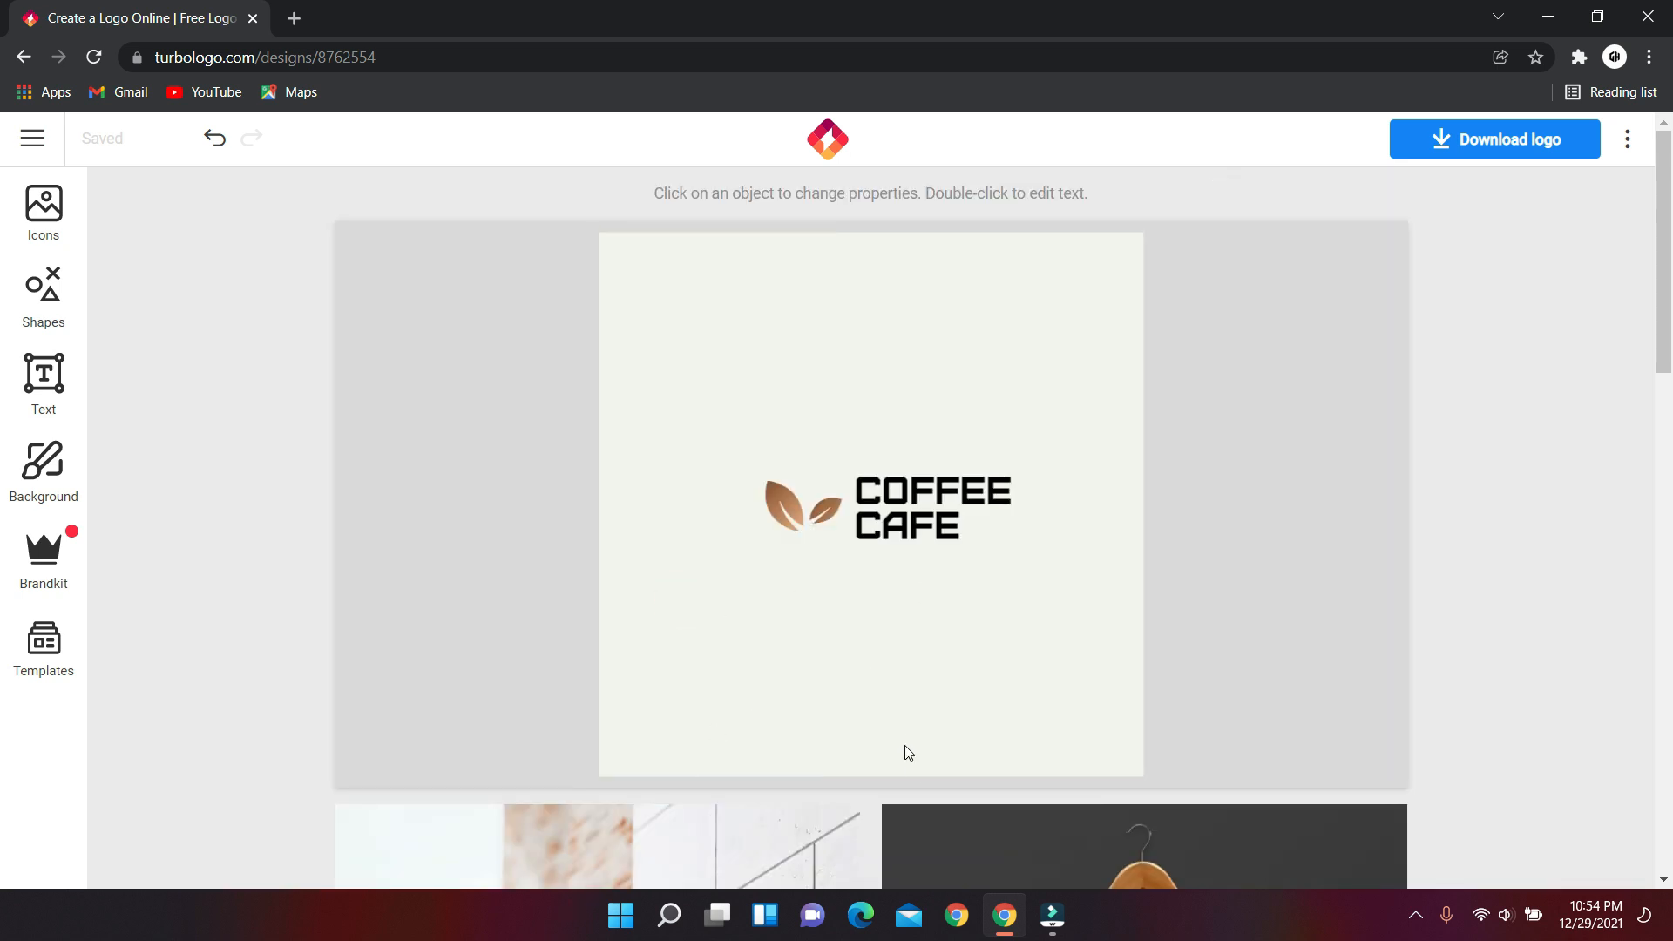
Select the COFFEE CAFE text and browse through the font list.
click(906, 526)
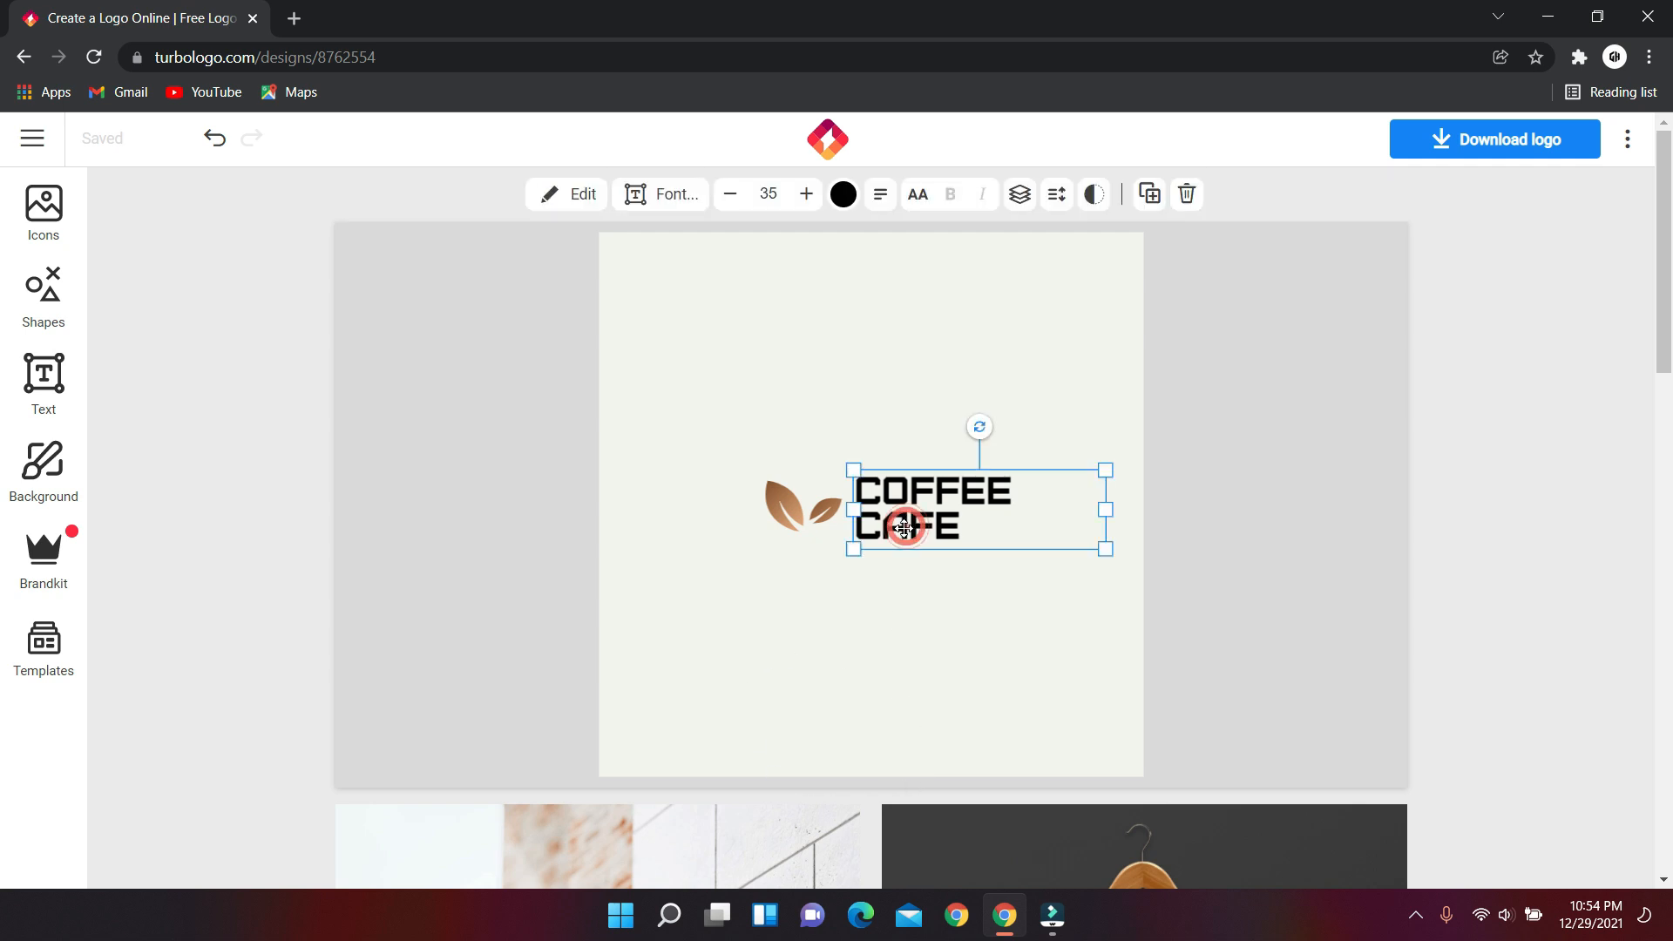
click(672, 195)
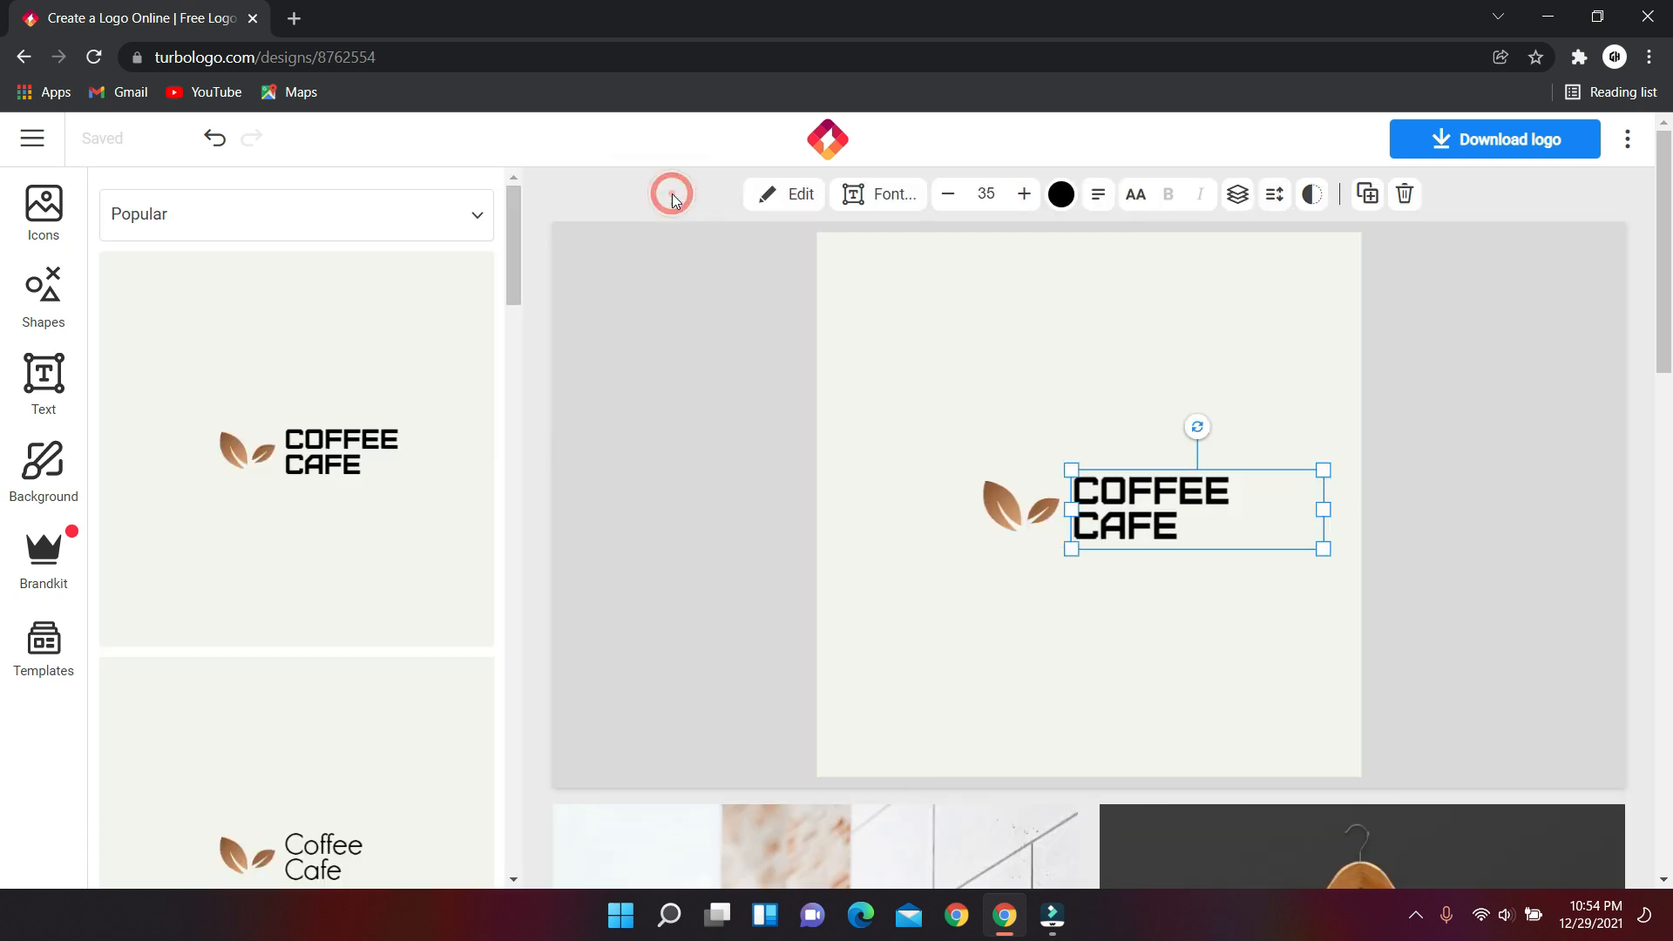
scroll(343, 505, down, 4)
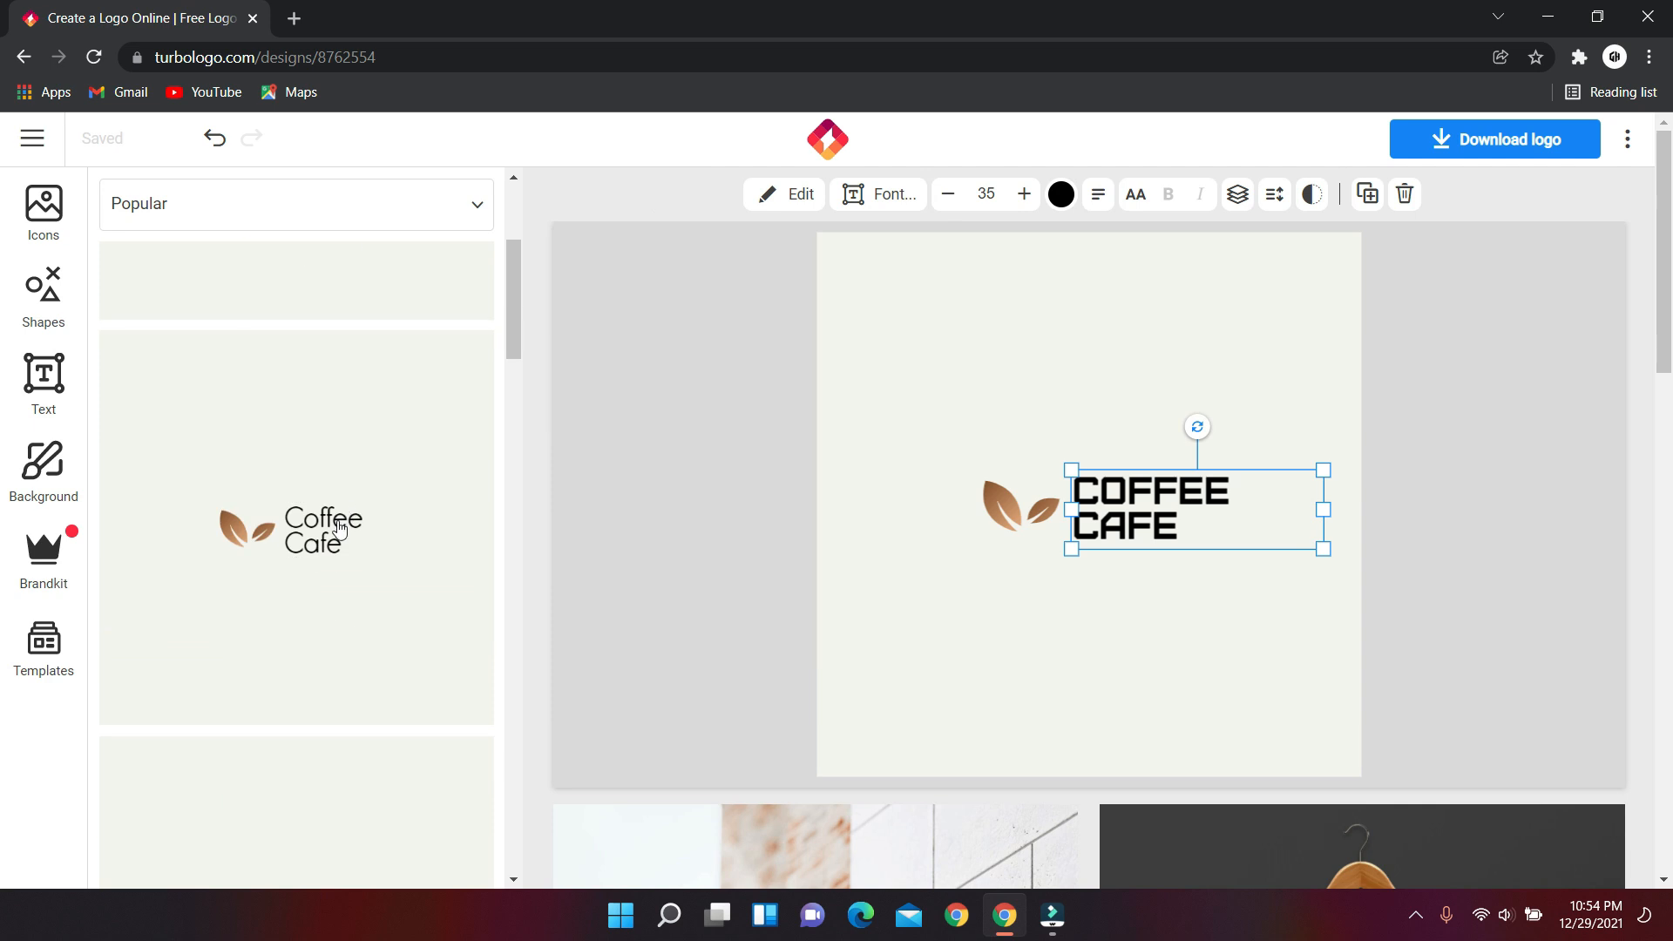
scroll(342, 536, down, 5)
scroll(346, 547, down, 5)
scroll(349, 545, down, 5)
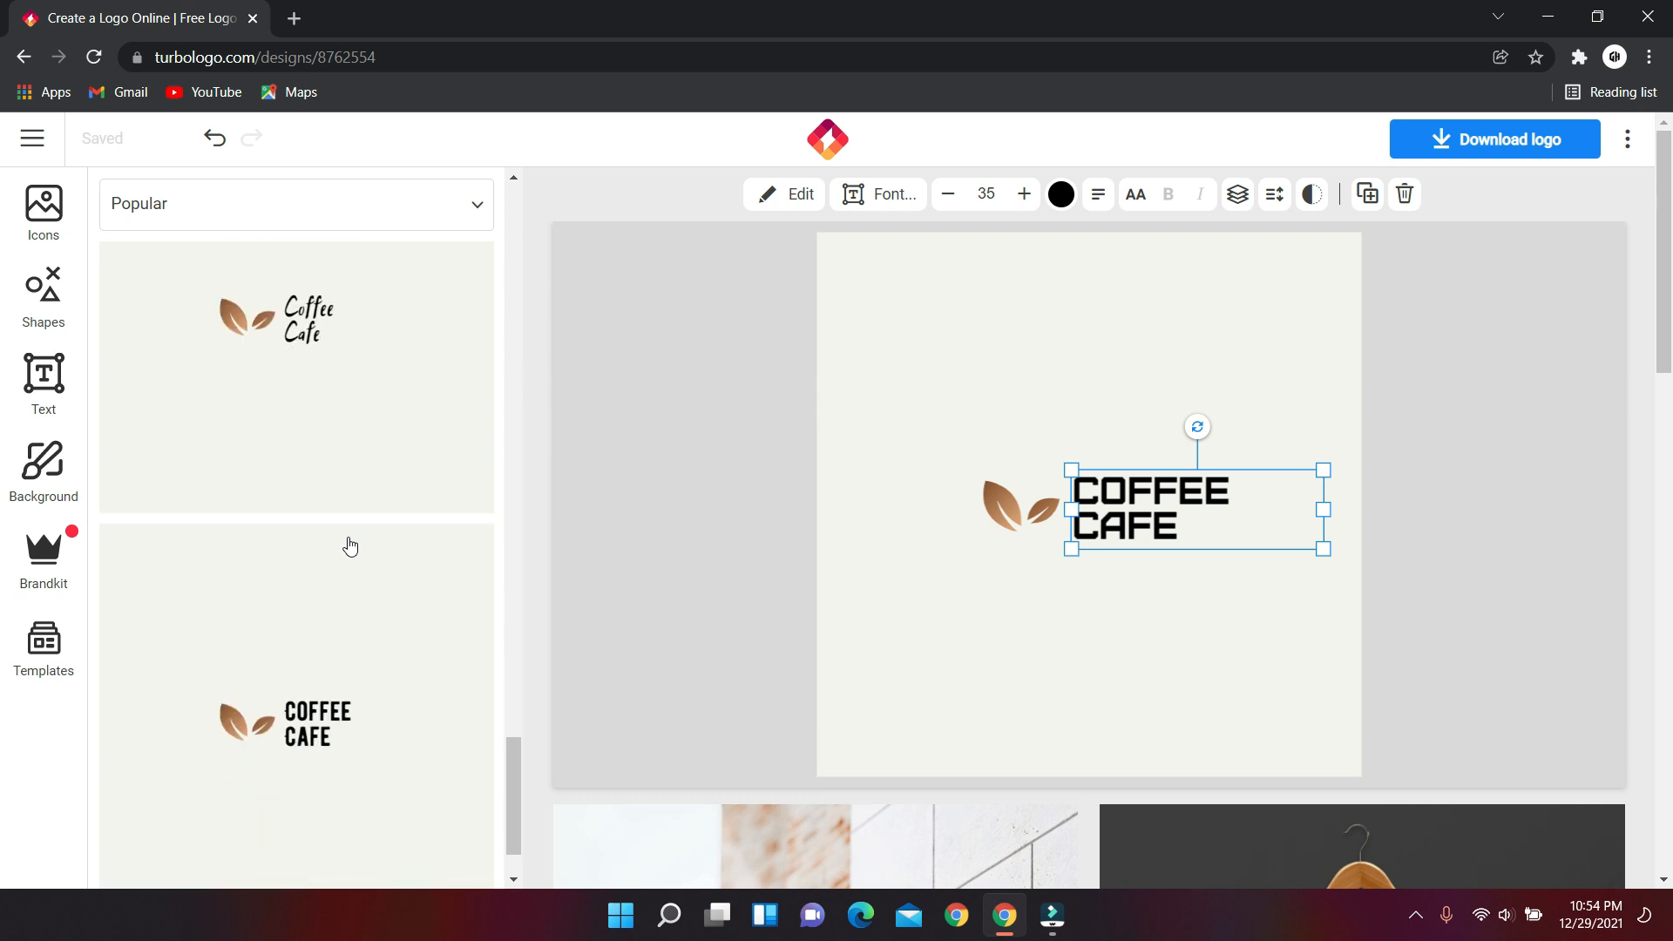
scroll(349, 546, down, 2)
scroll(335, 528, down, 1)
scroll(320, 503, down, 3)
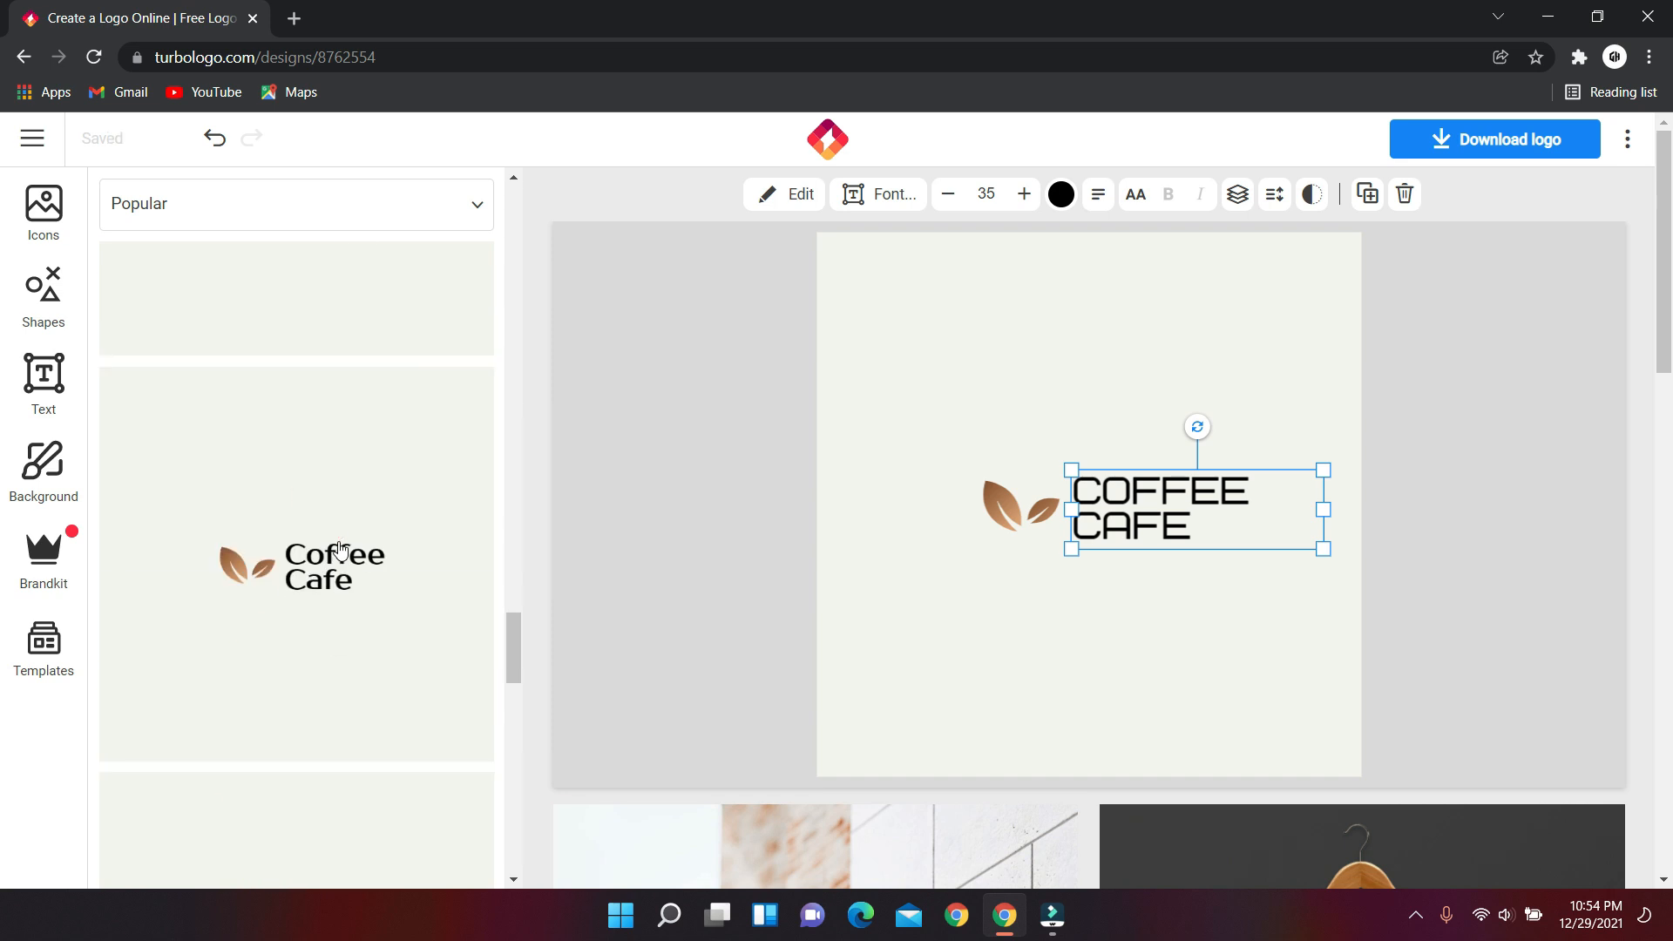
scroll(348, 551, down, 5)
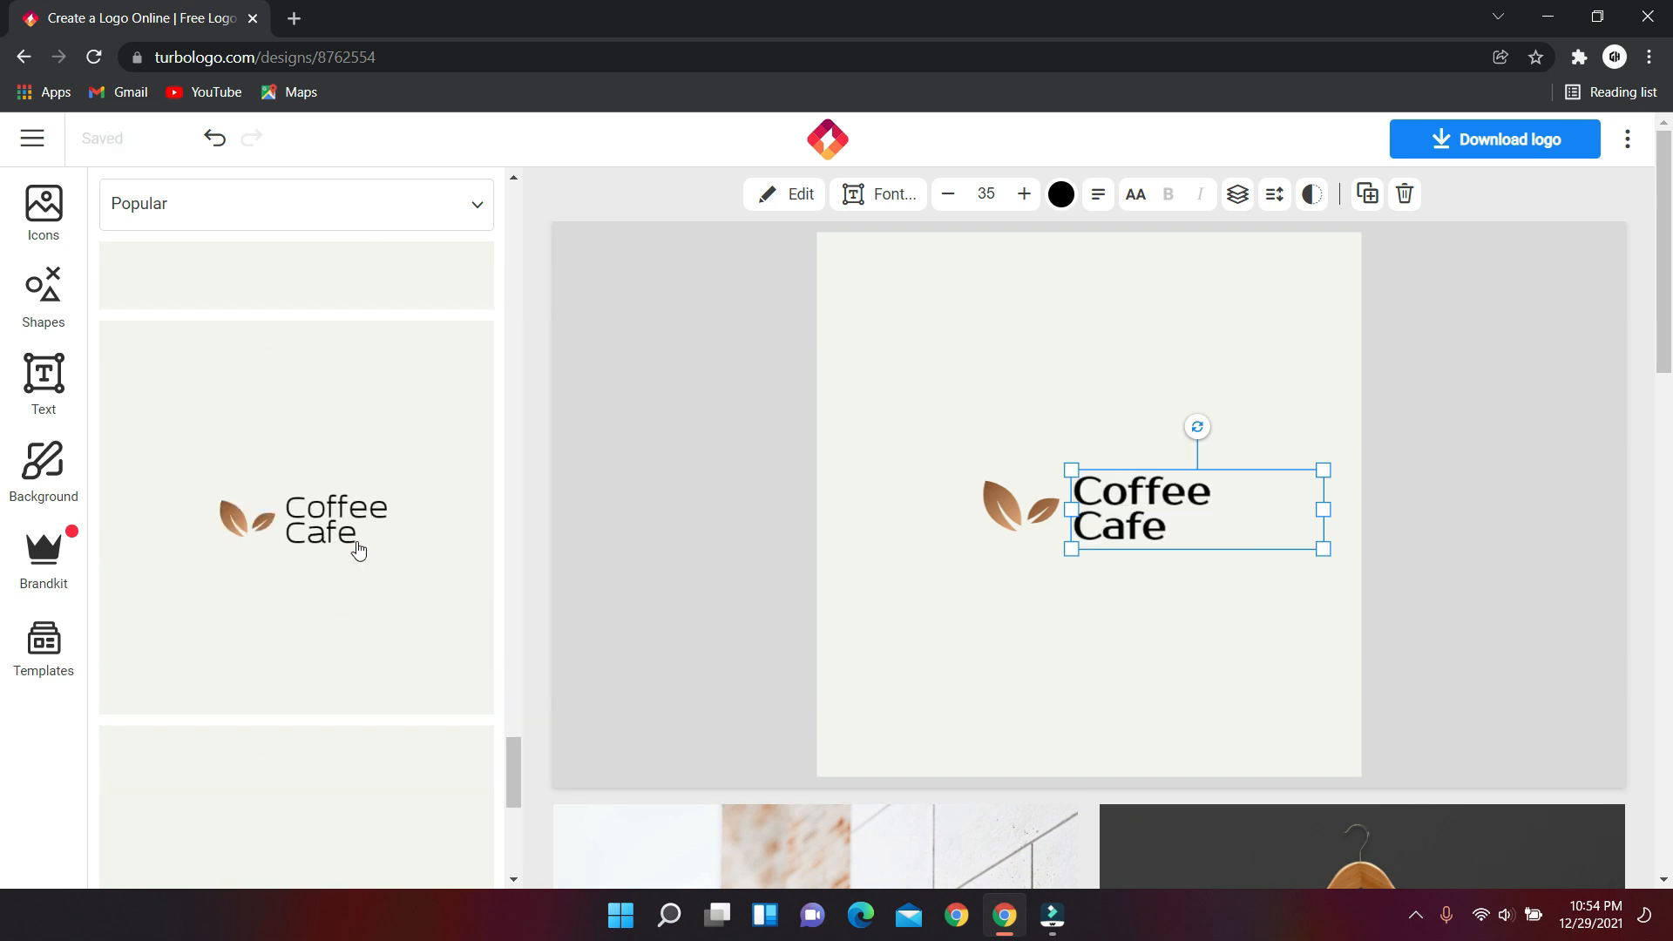
scroll(369, 553, down, 5)
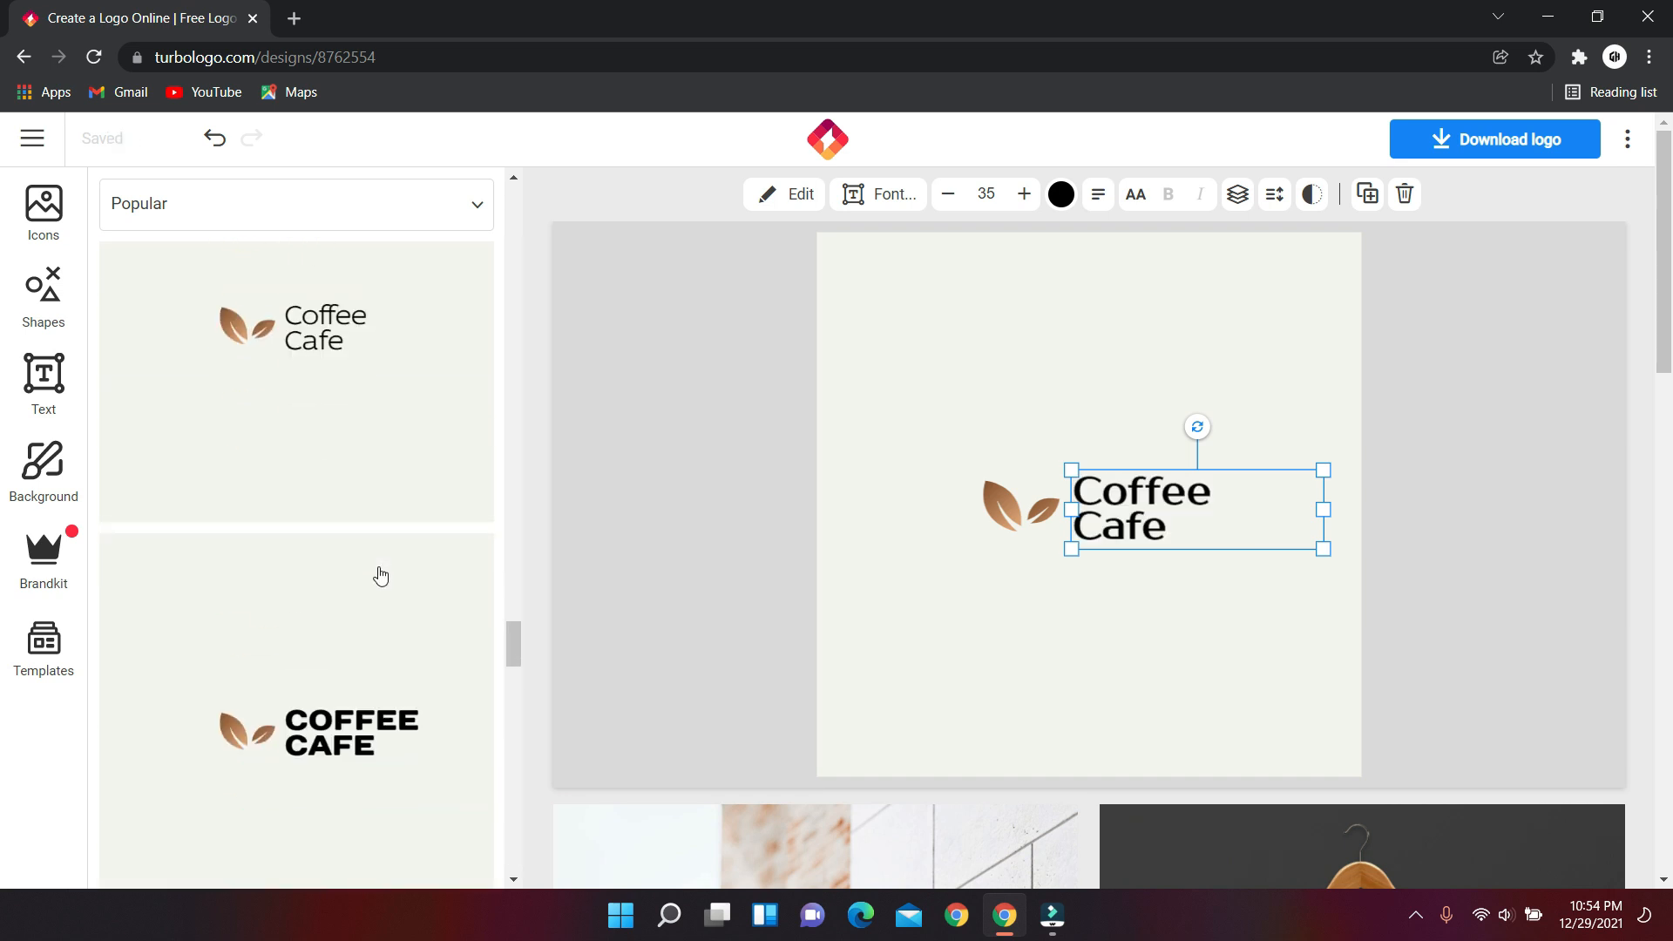
scroll(358, 510, down, 5)
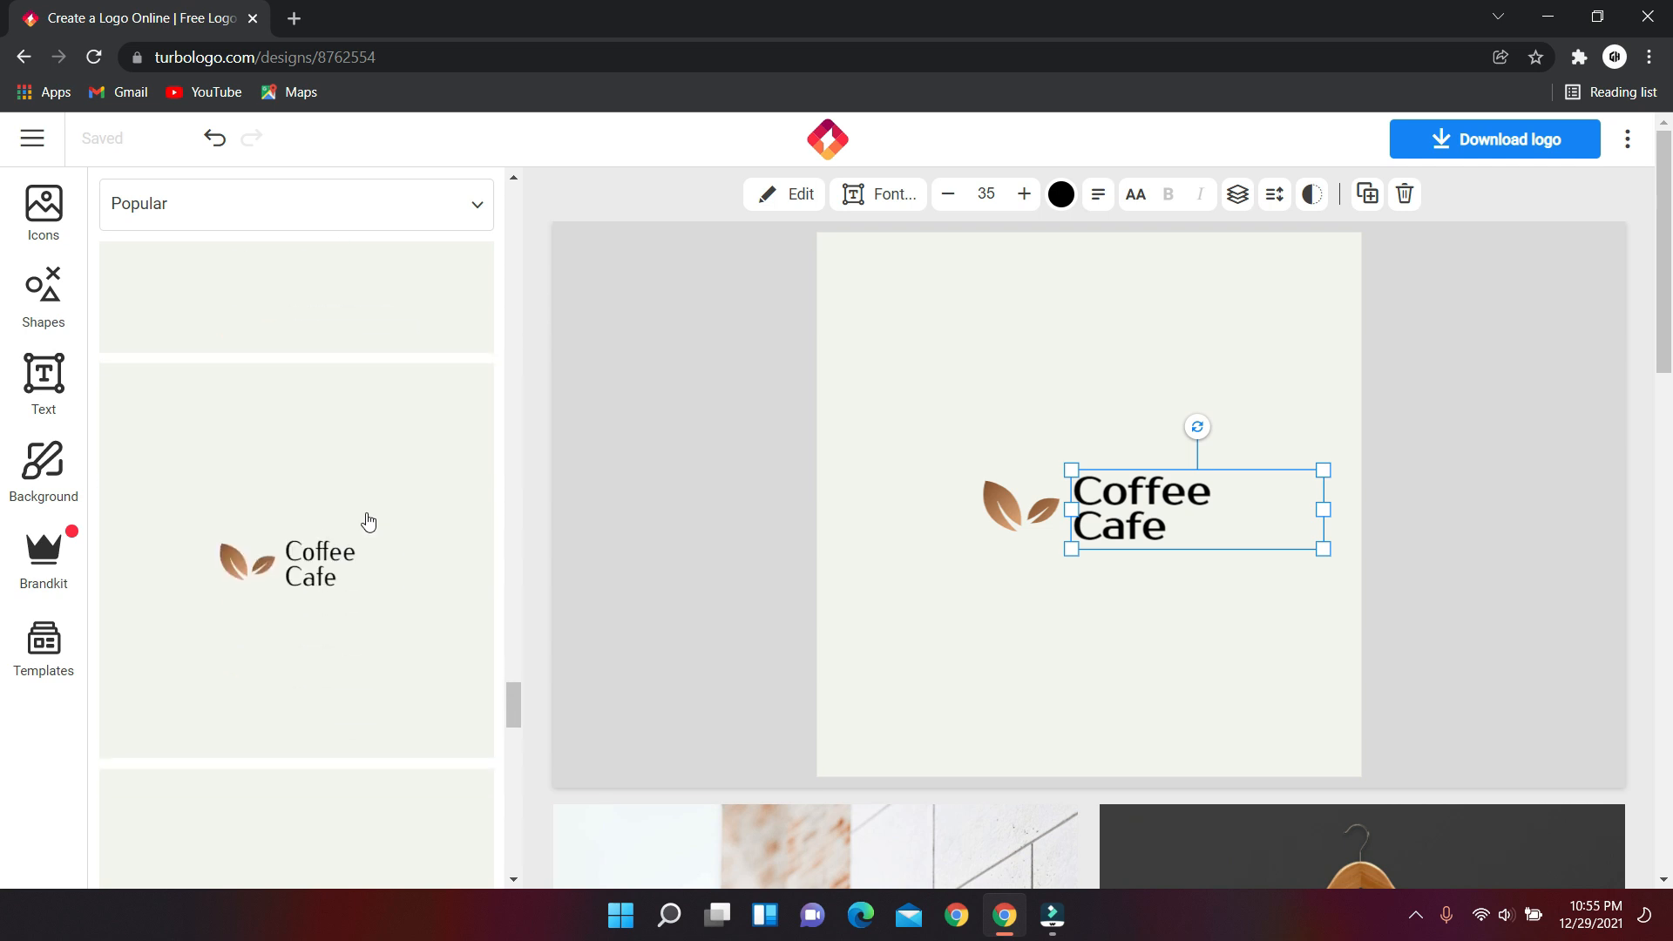
scroll(371, 523, down, 1)
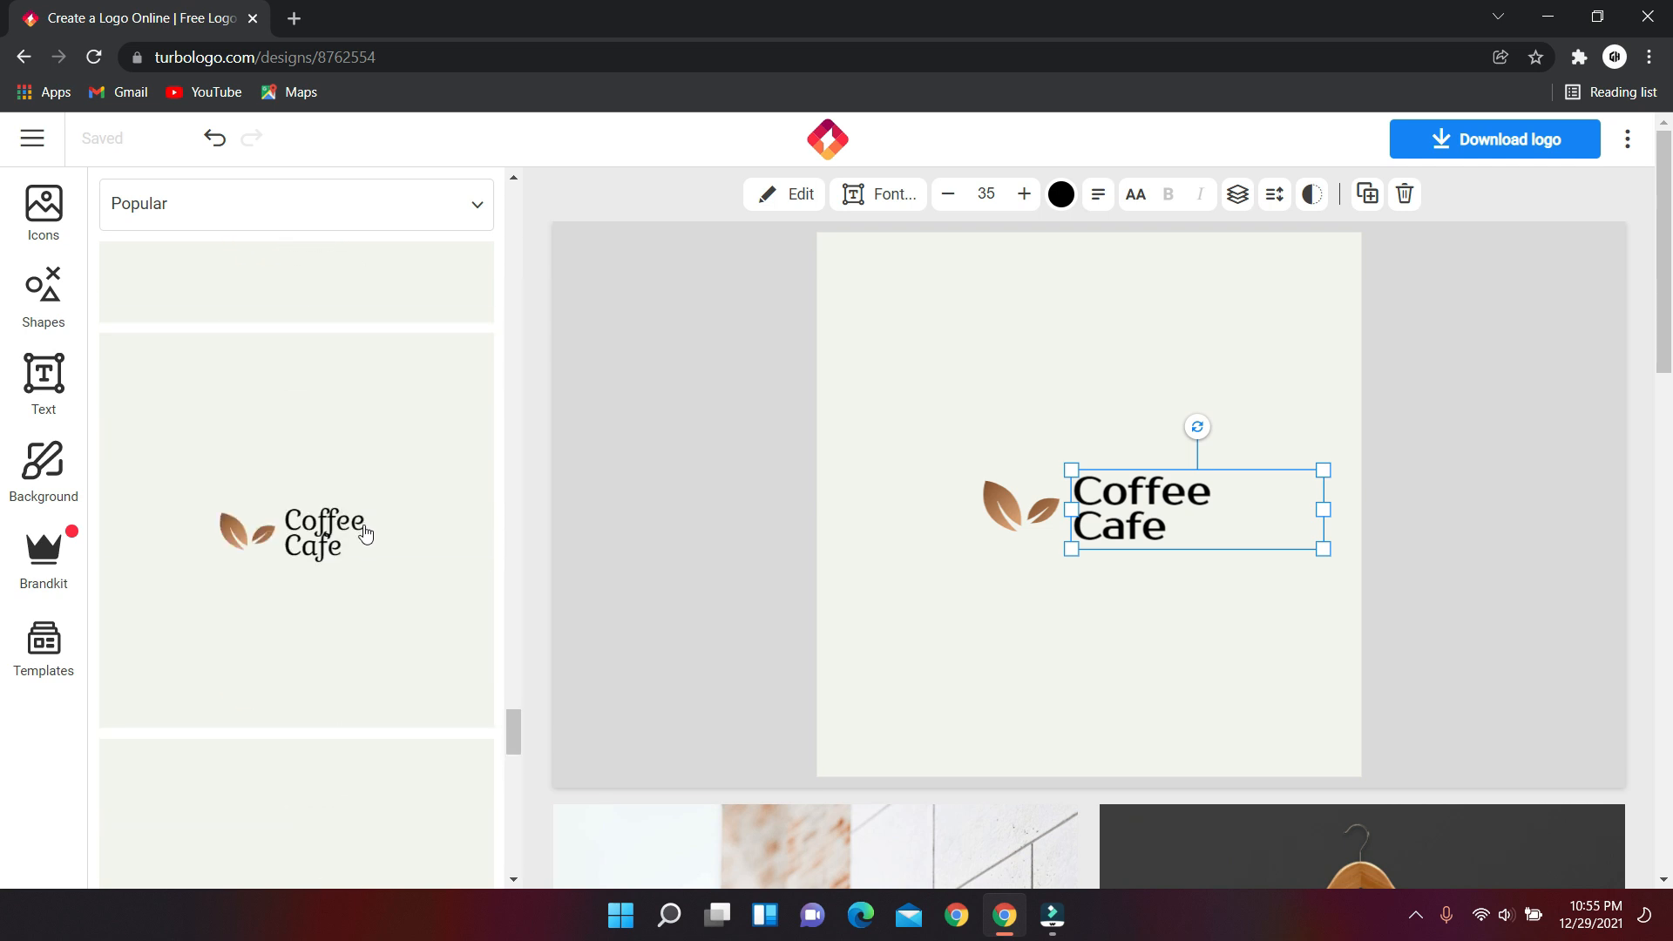
Try a serif and a regular font, then apply the heavy bold font to the text.
click(365, 534)
scroll(371, 535, down, 1)
click(340, 509)
scroll(348, 511, down, 5)
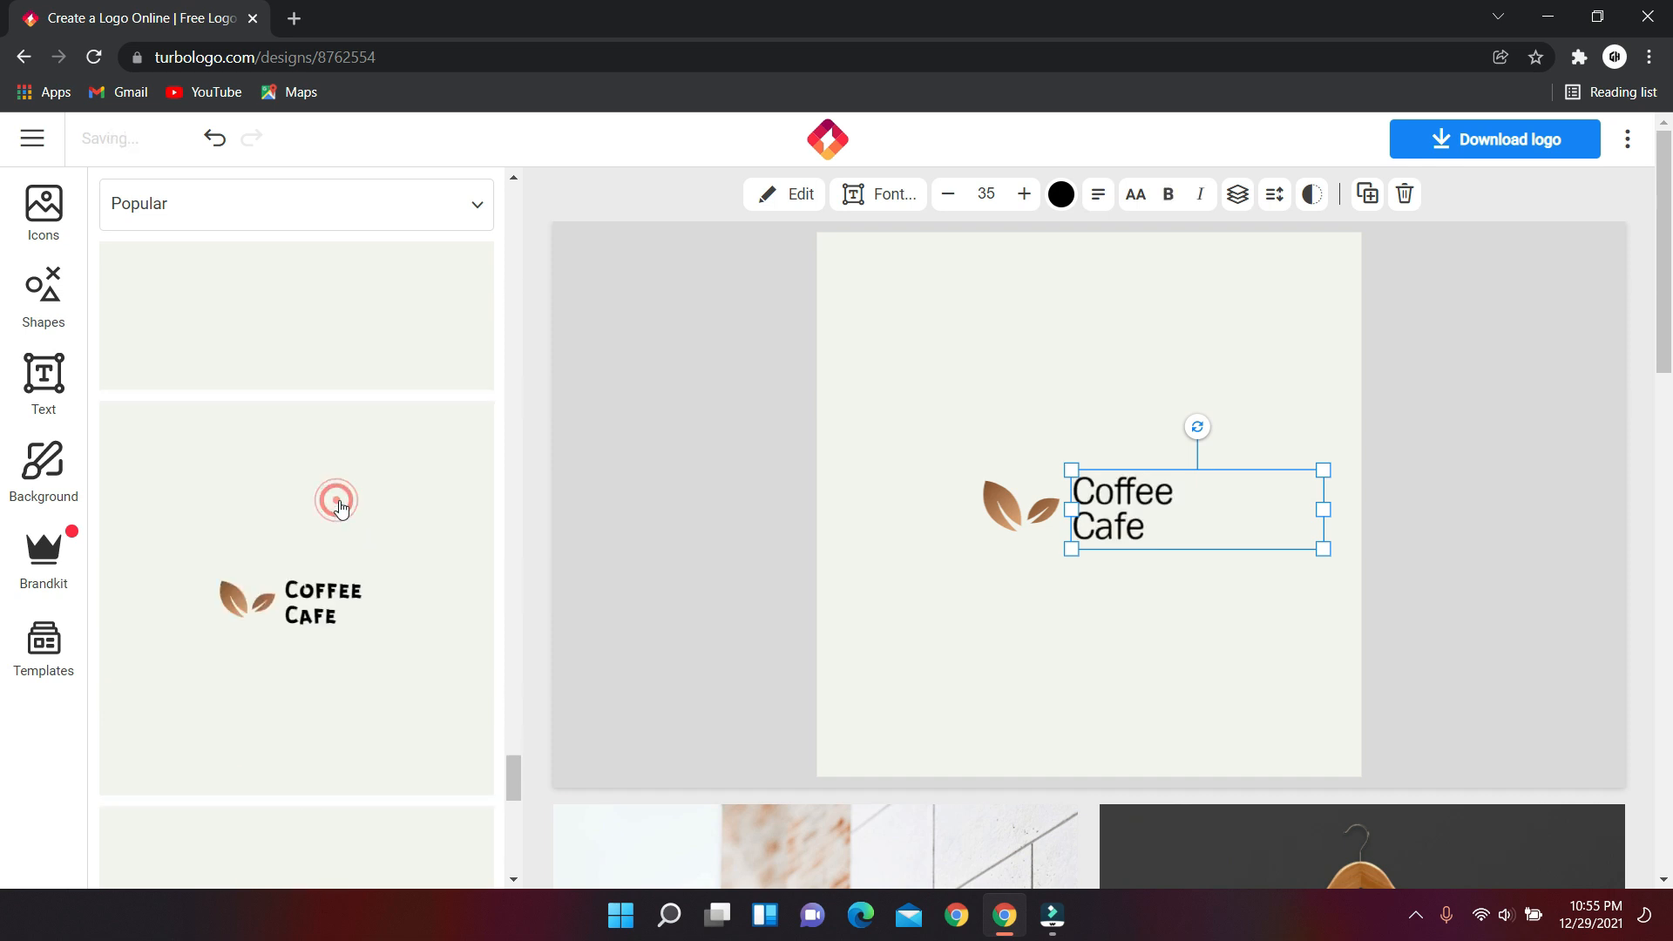
scroll(371, 523, down, 1)
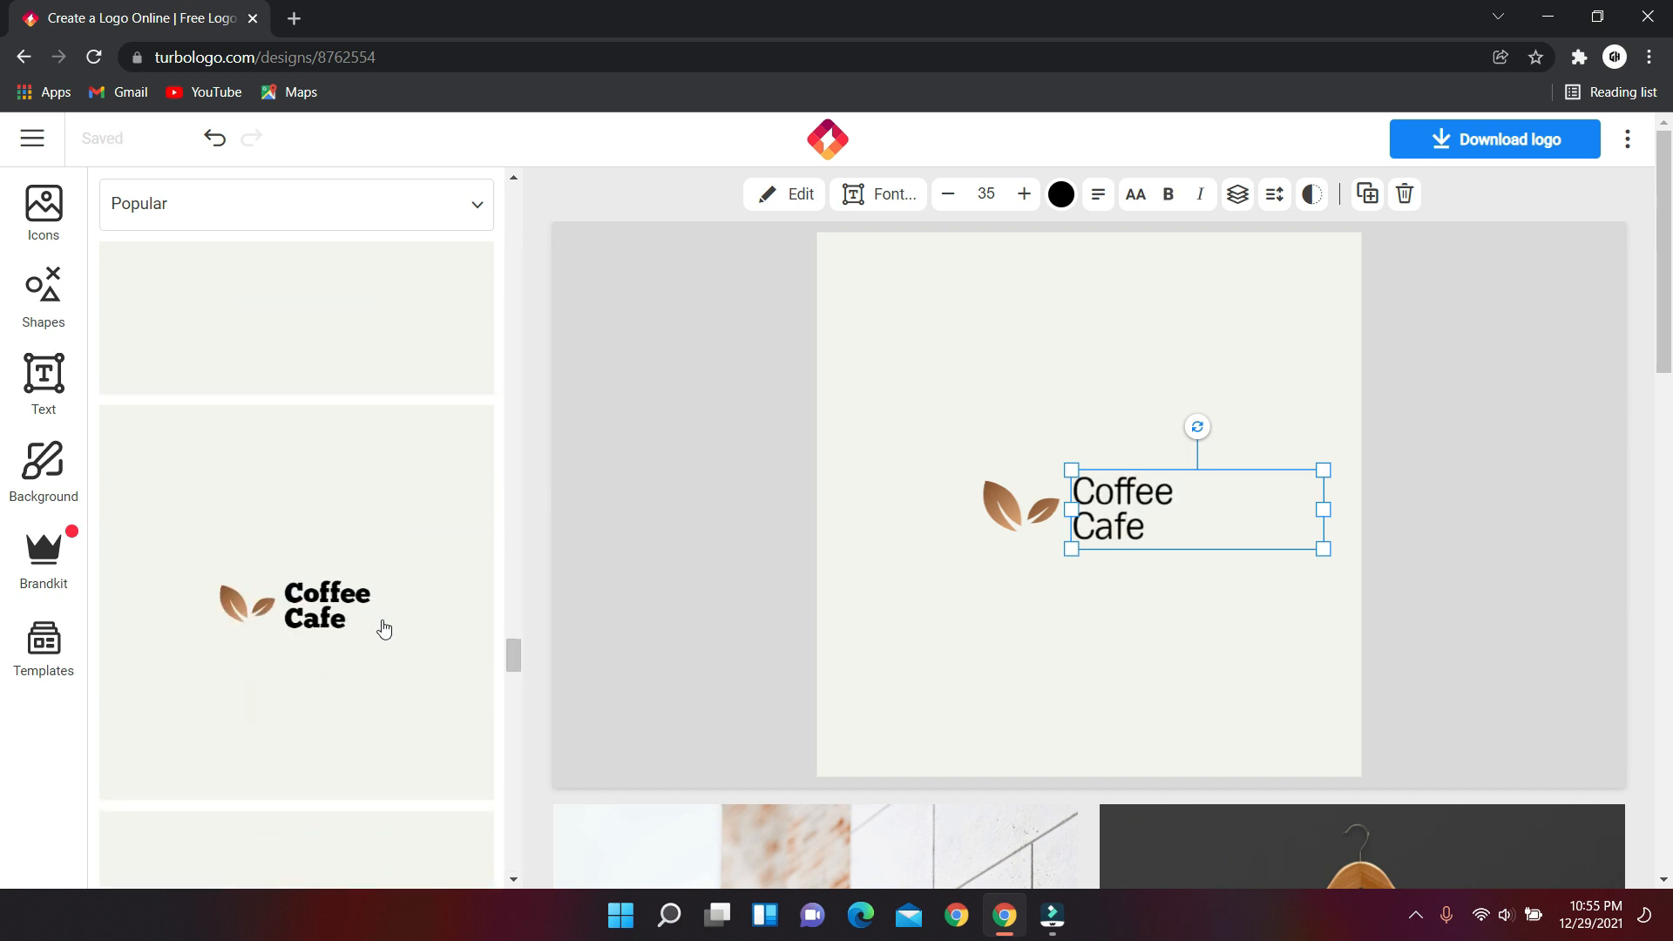
click(353, 585)
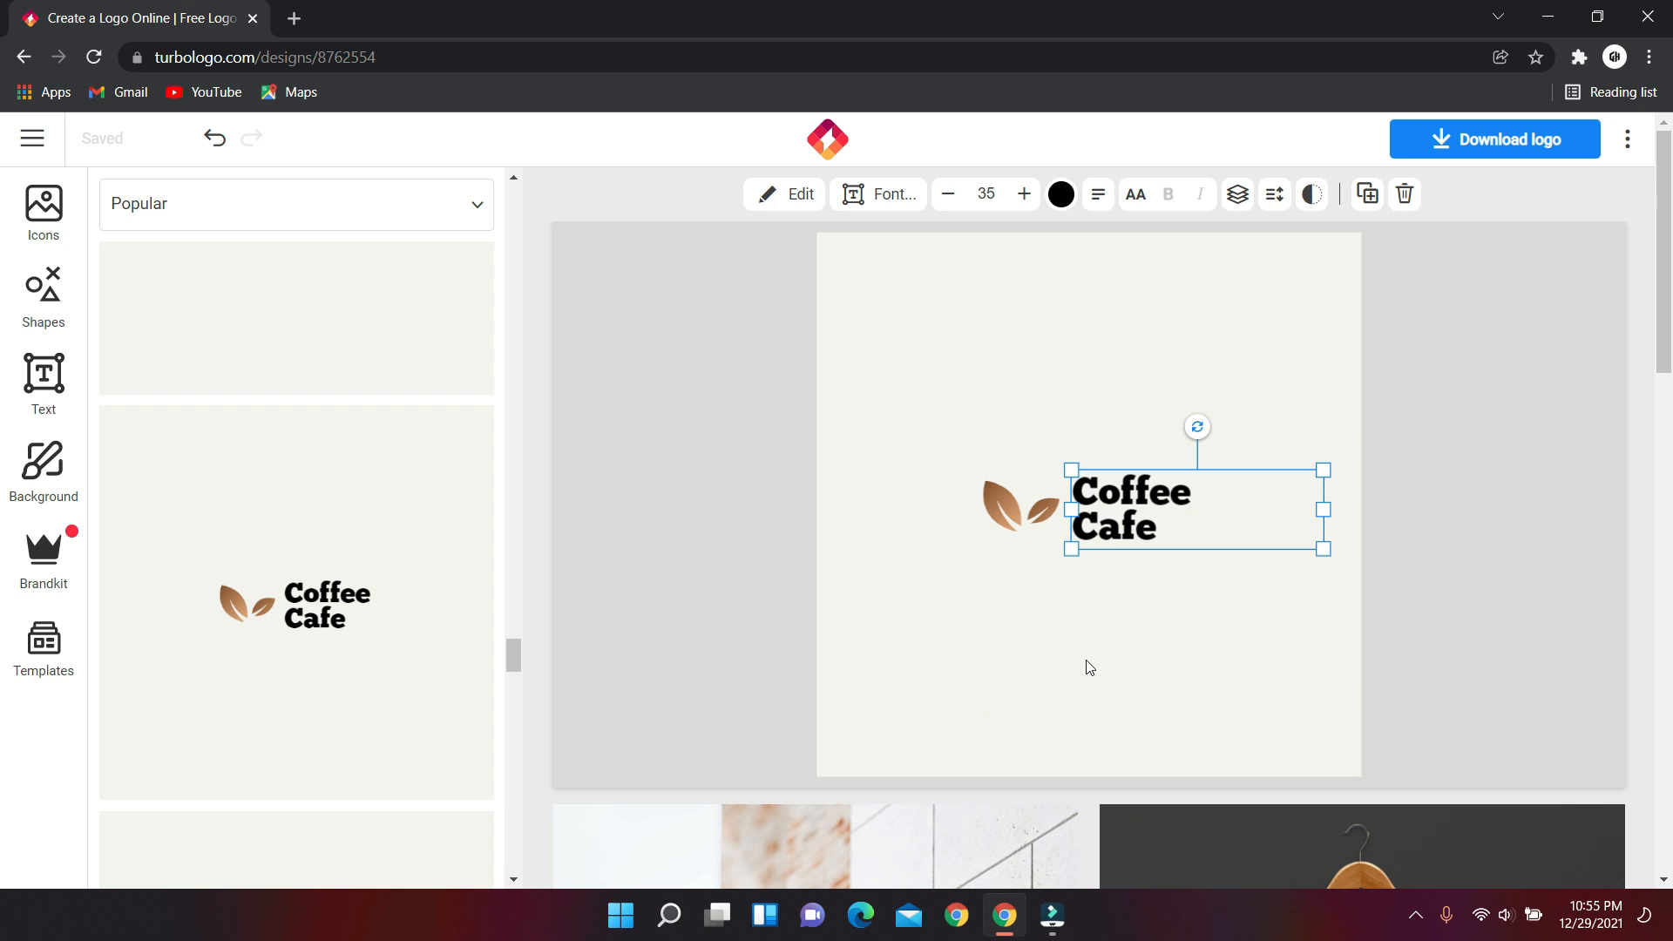
click(991, 655)
click(794, 513)
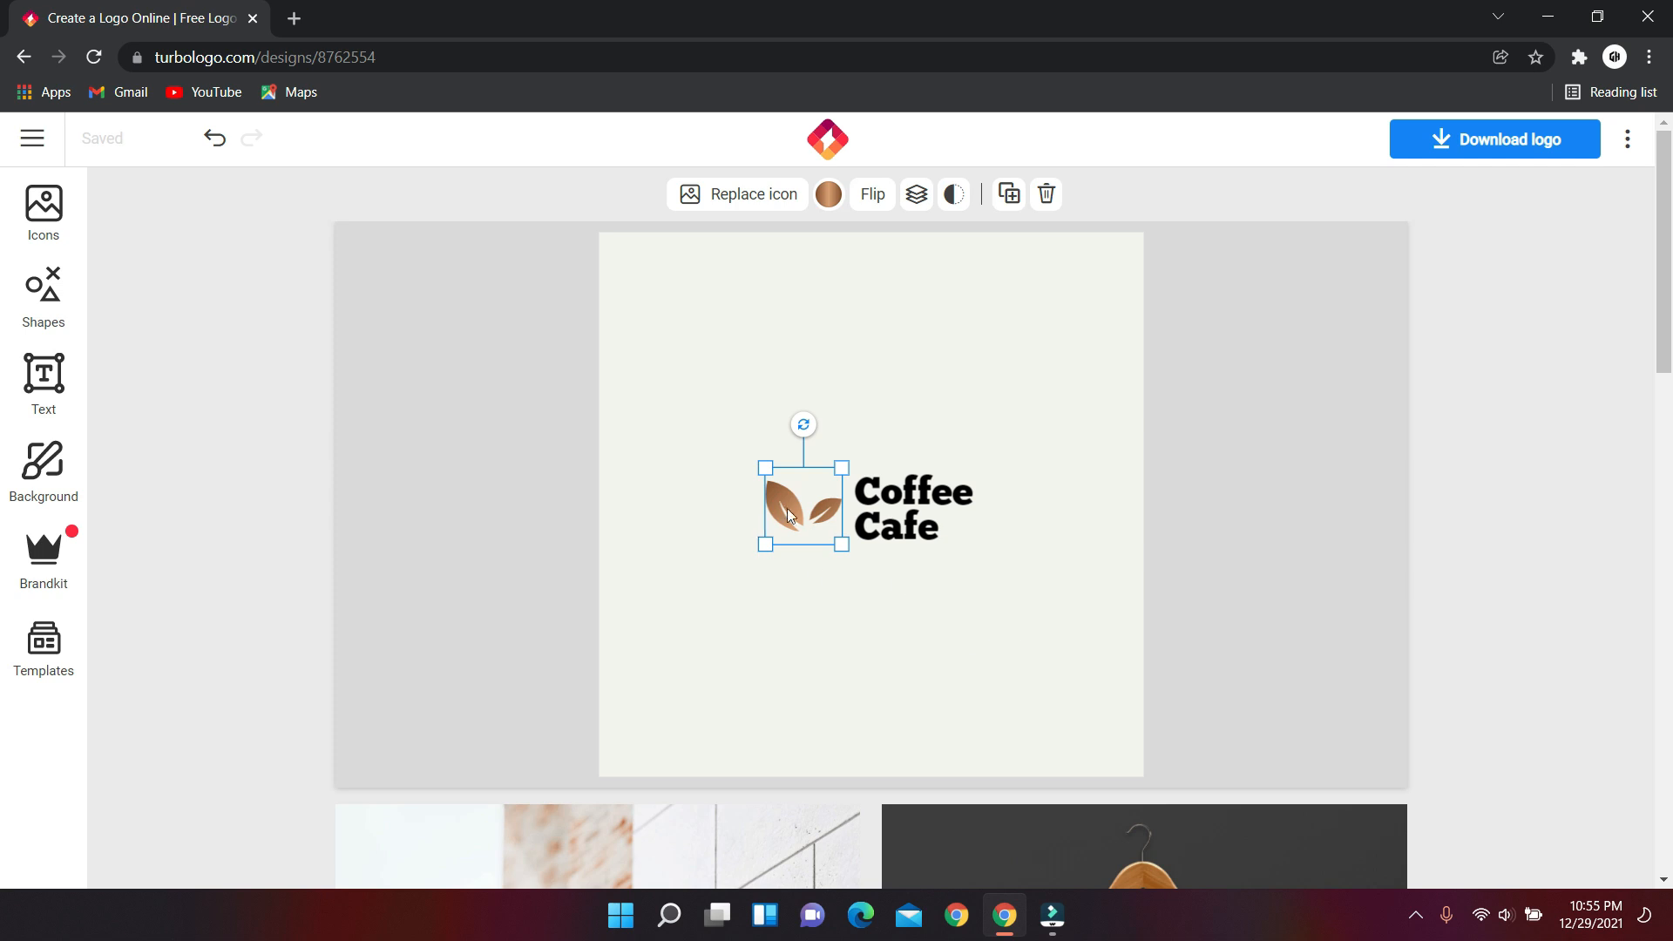
Move the leaves above the text and join 'Coffee Cafe' onto a single line.
drag(800, 517, 927, 430)
click(931, 536)
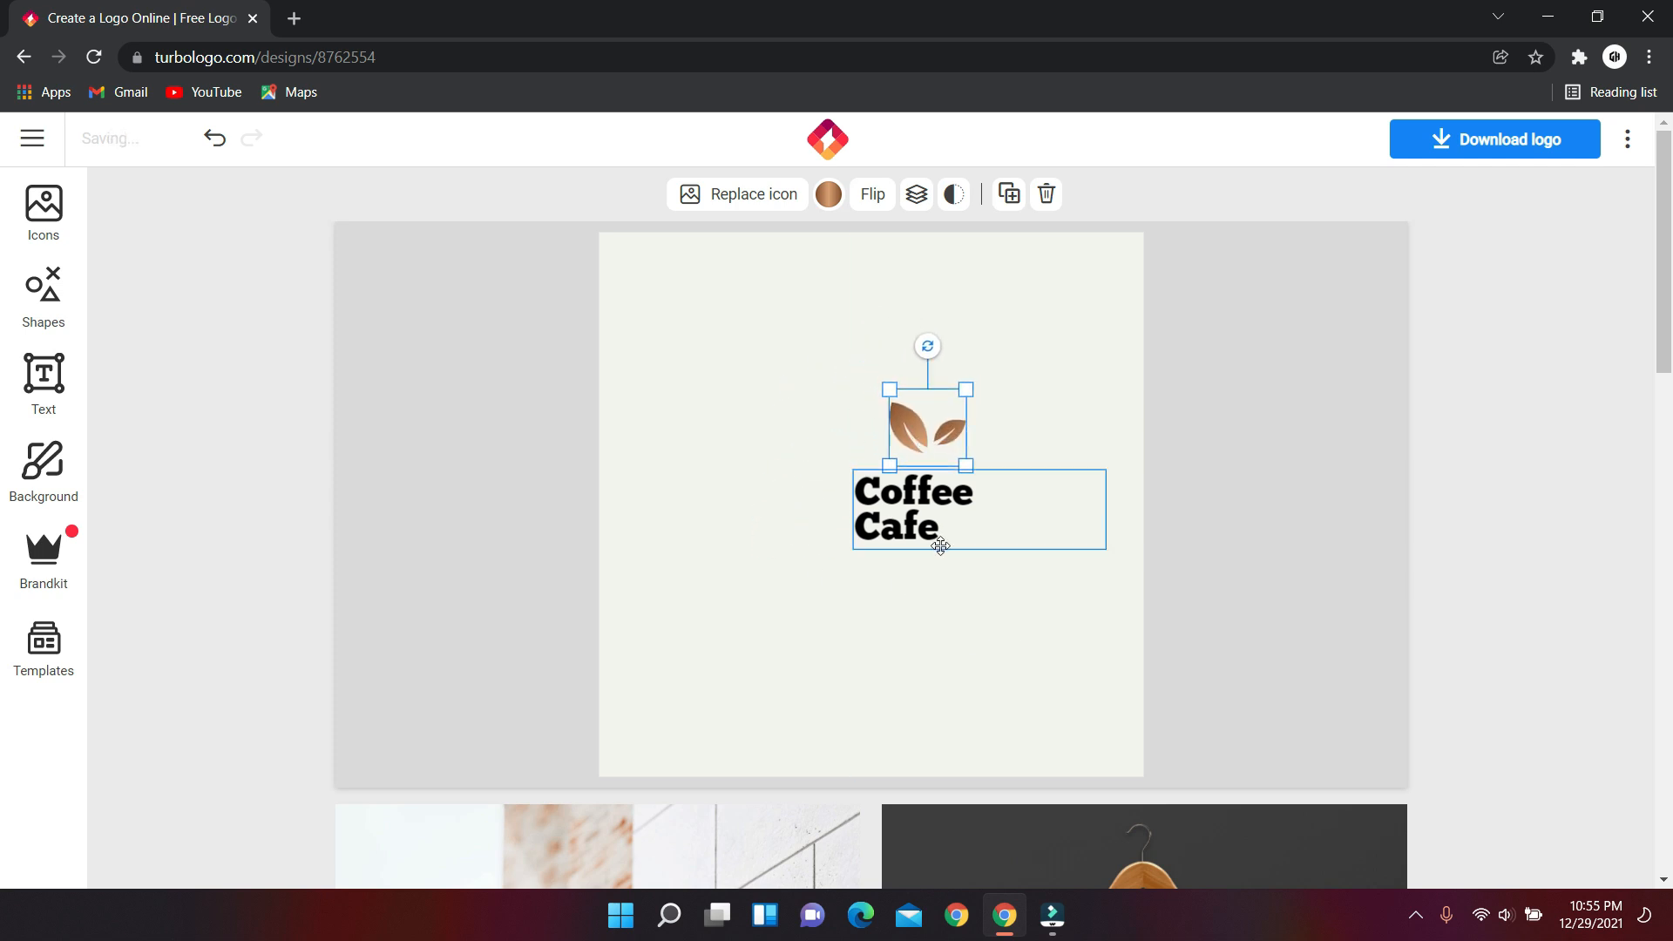
click(922, 532)
double_click(897, 524)
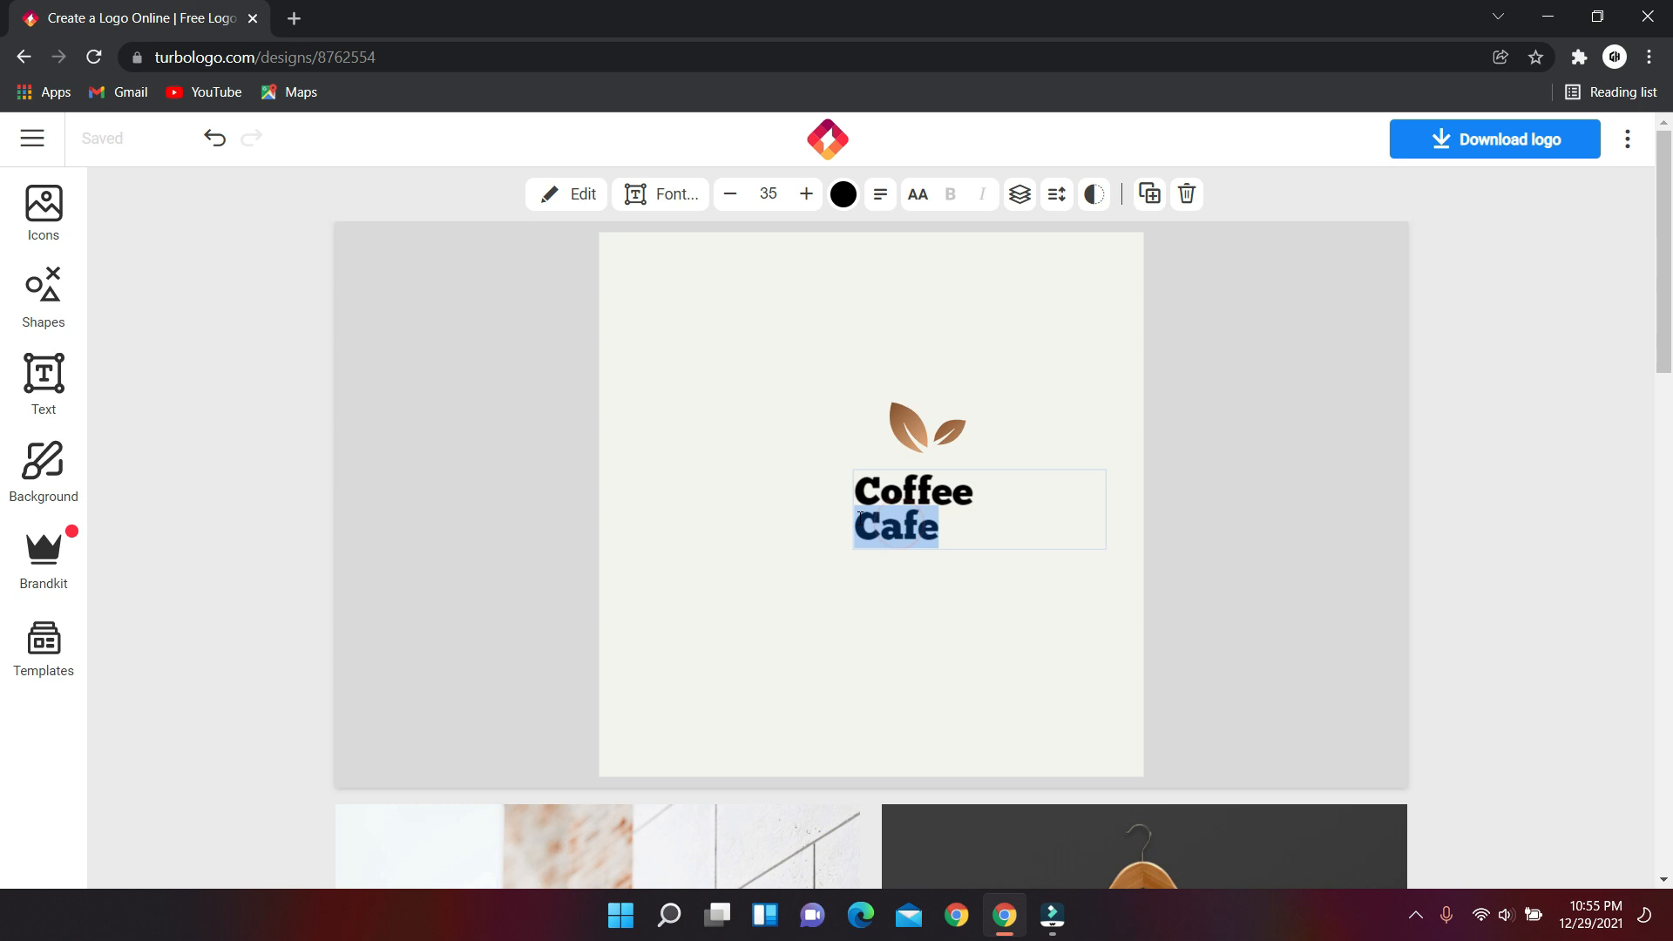
click(859, 516)
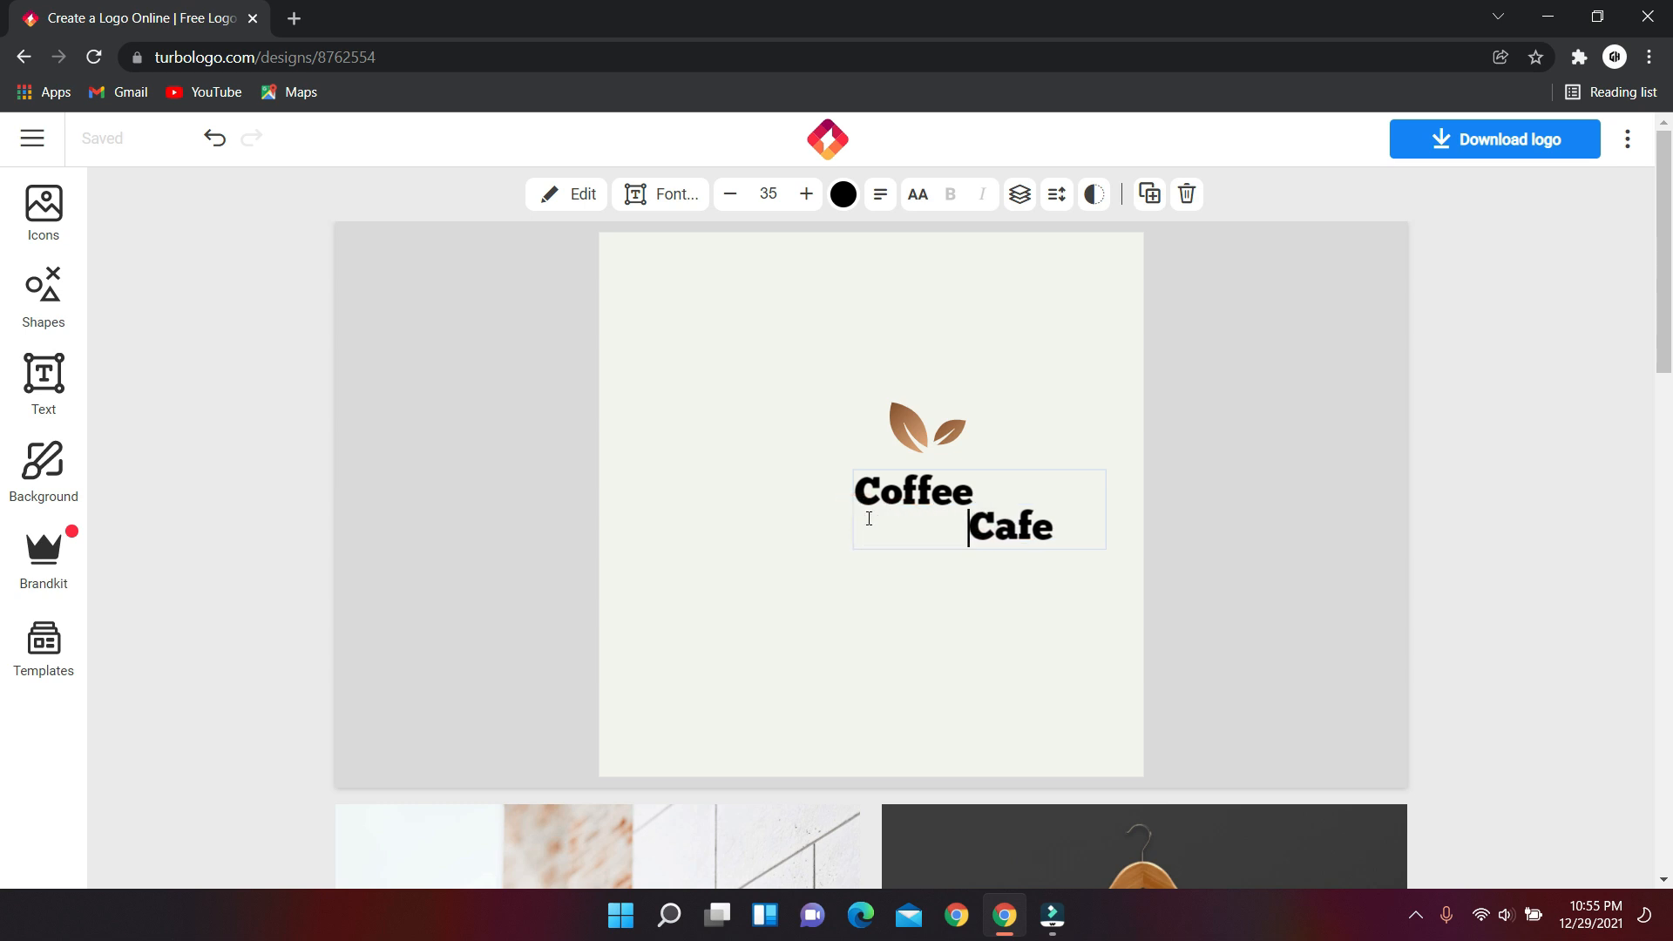
key(BackSpace)
key(BackSpace)
key(BackSpace)
key(BackSpace)
key(BackSpace)
key(BackSpace)
key(BackSpace)
key(BackSpace)
key(BackSpace)
key(BackSpace)
key(BackSpace)
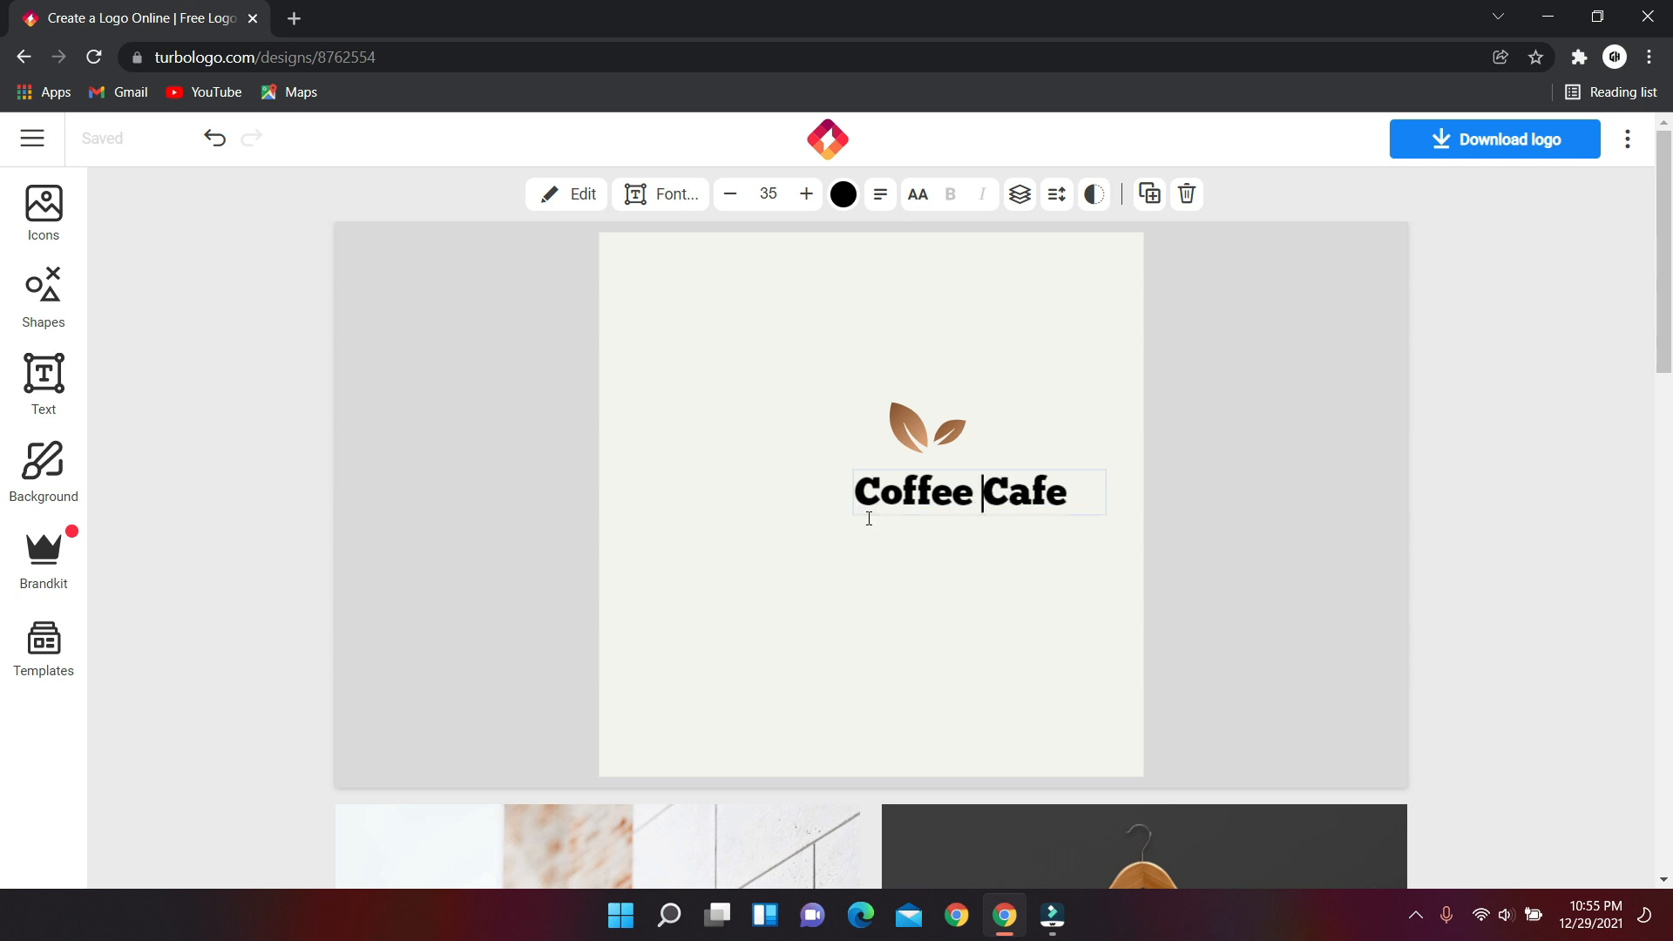
click(936, 580)
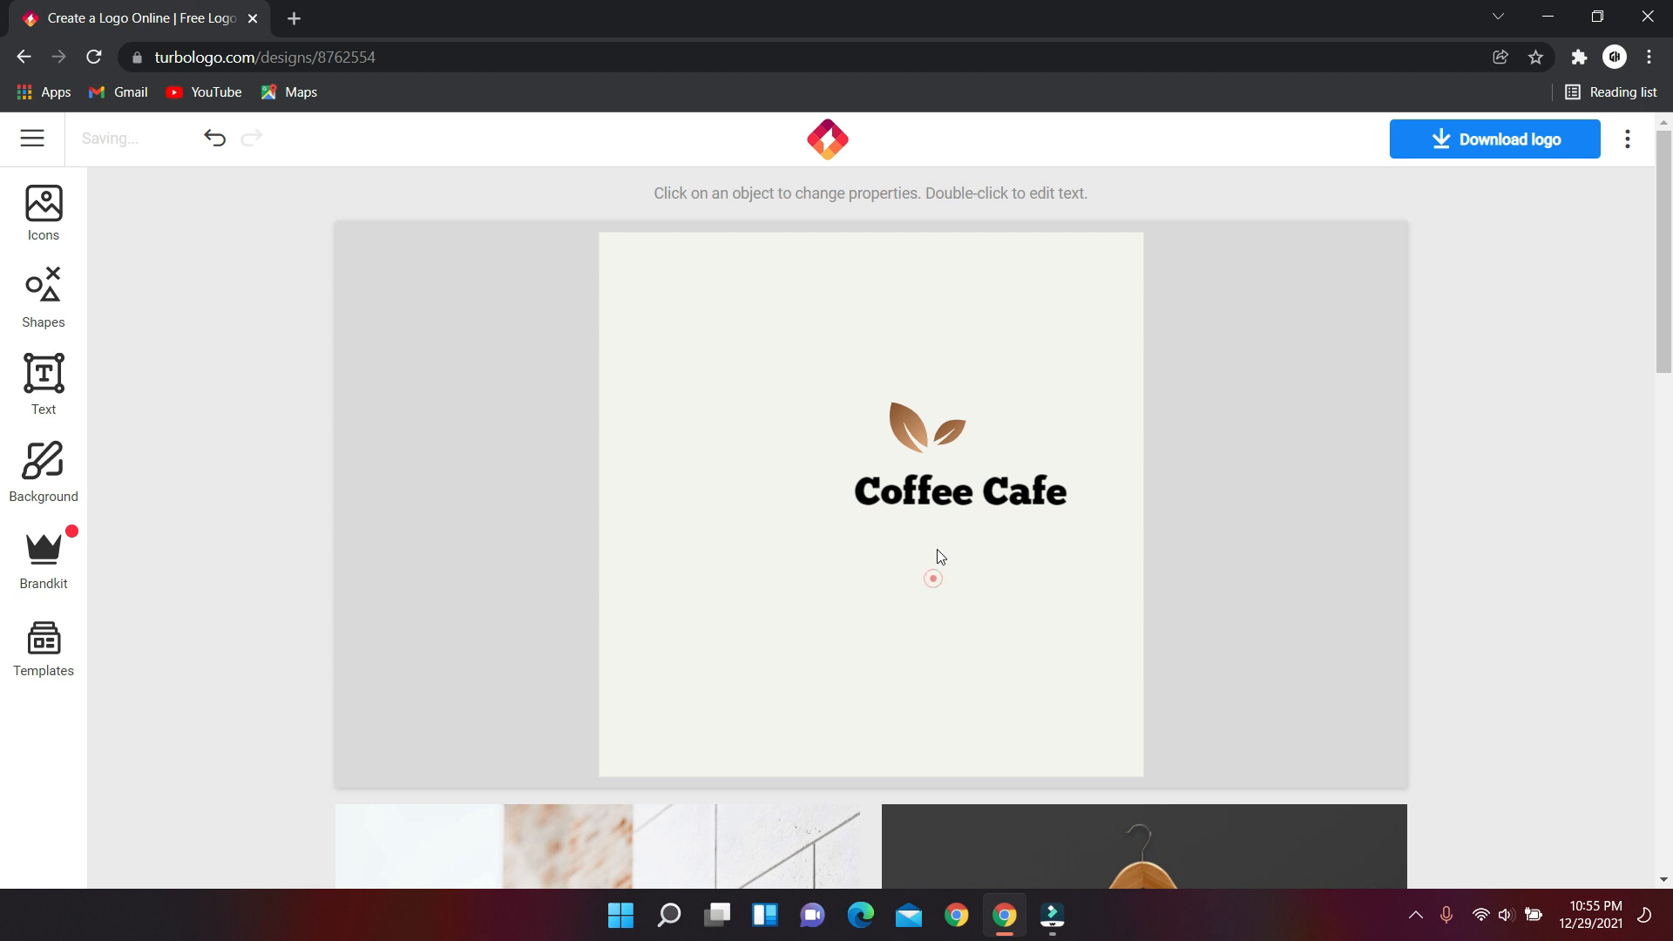
Enlarge the leaves and centre them with the text beneath.
click(929, 433)
drag(966, 462, 907, 424)
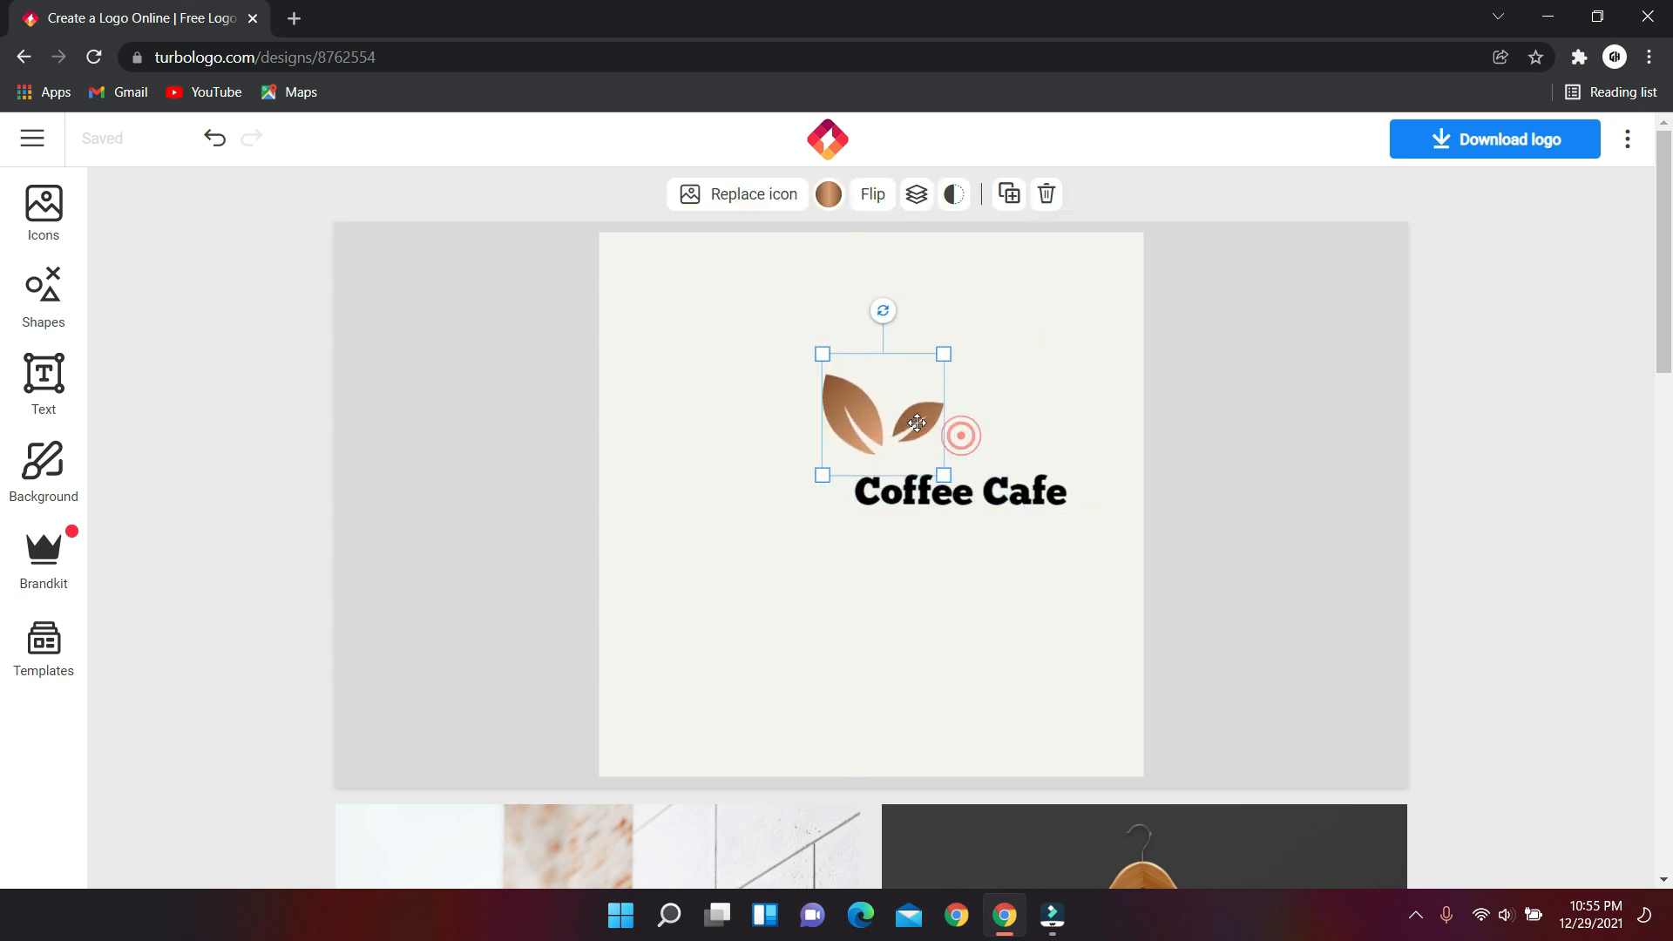
drag(997, 488, 928, 488)
click(863, 532)
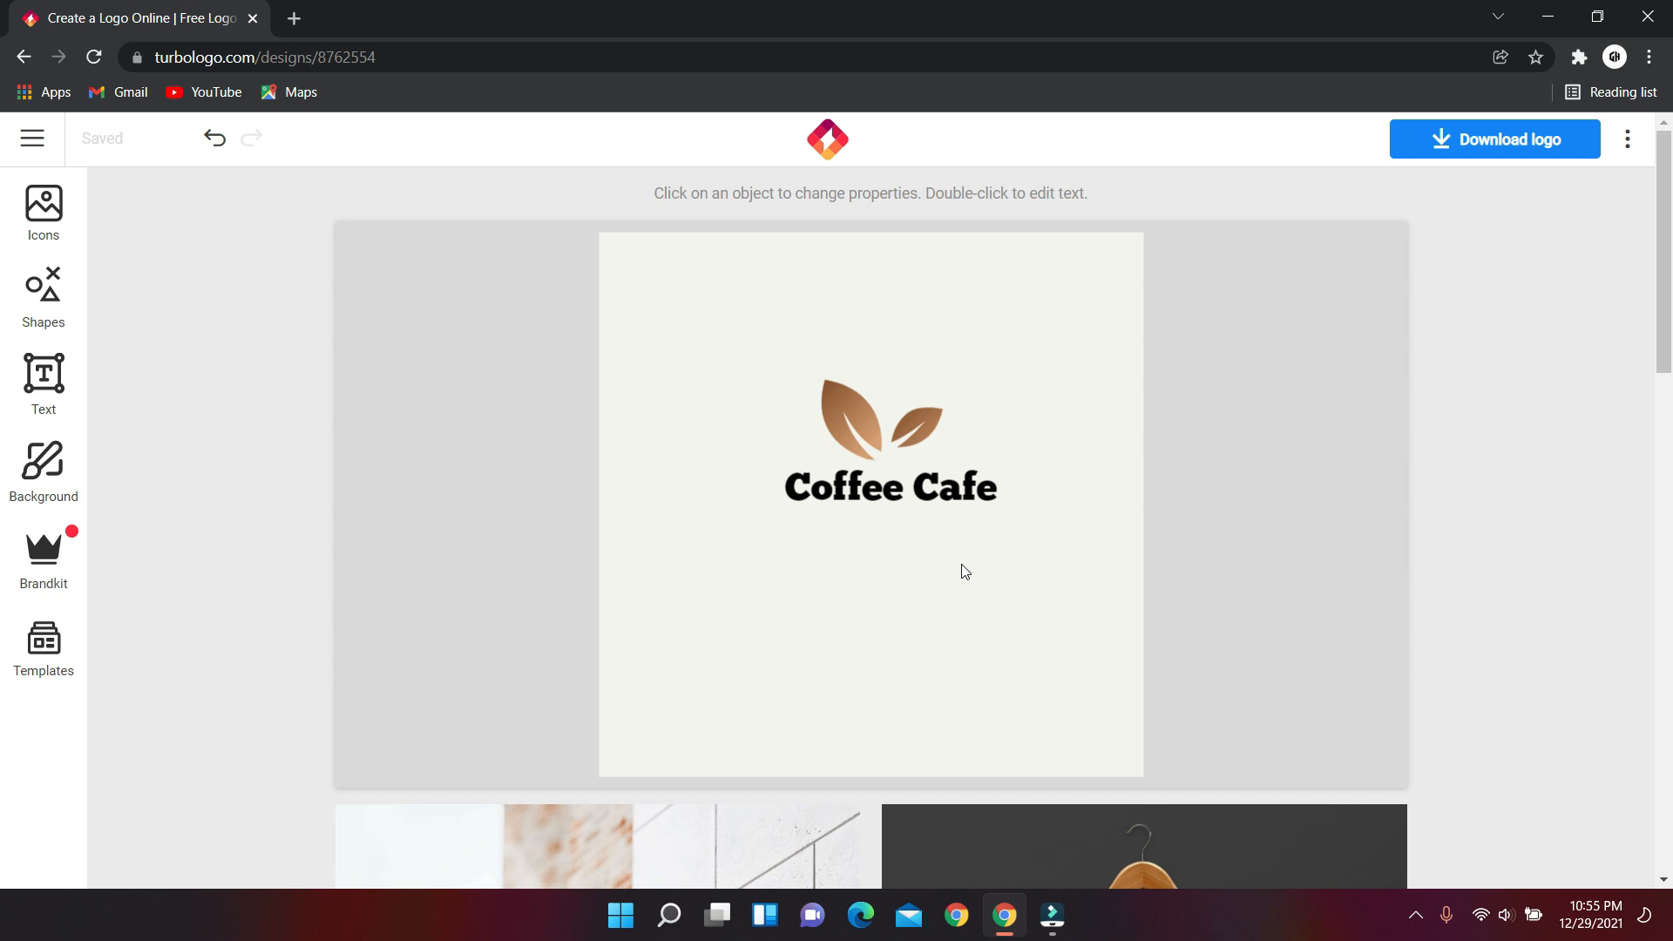
Scroll through the mockup previews, then open the Download logo options.
scroll(959, 568, down, 3)
scroll(941, 542, down, 4)
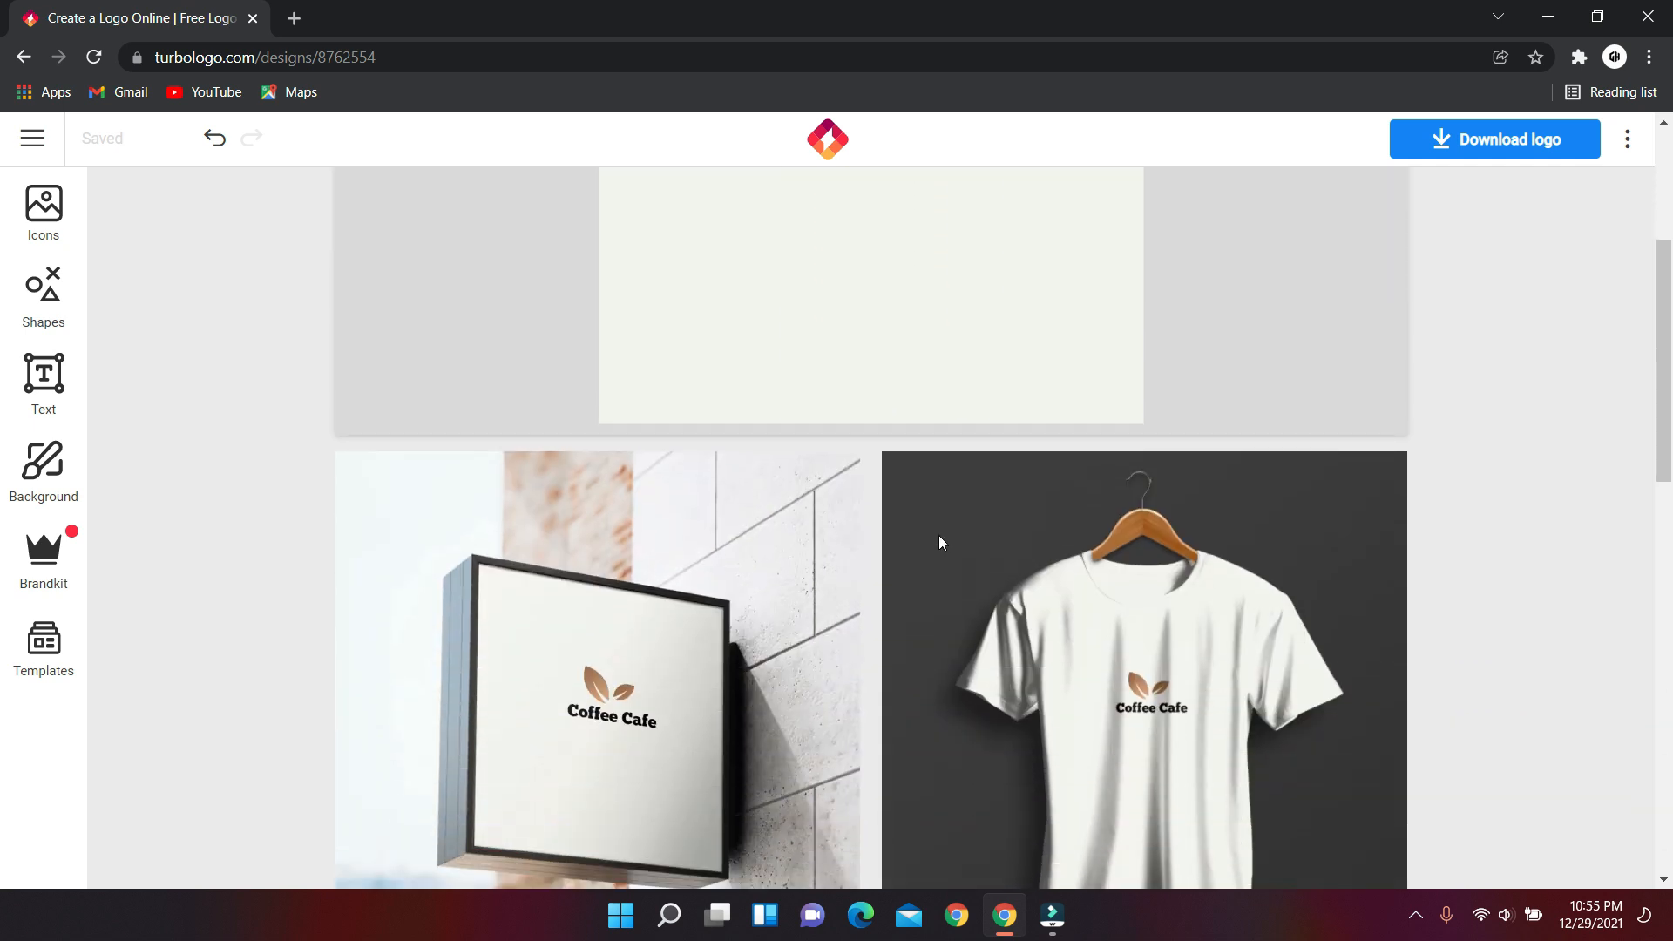
scroll(950, 546, up, 4)
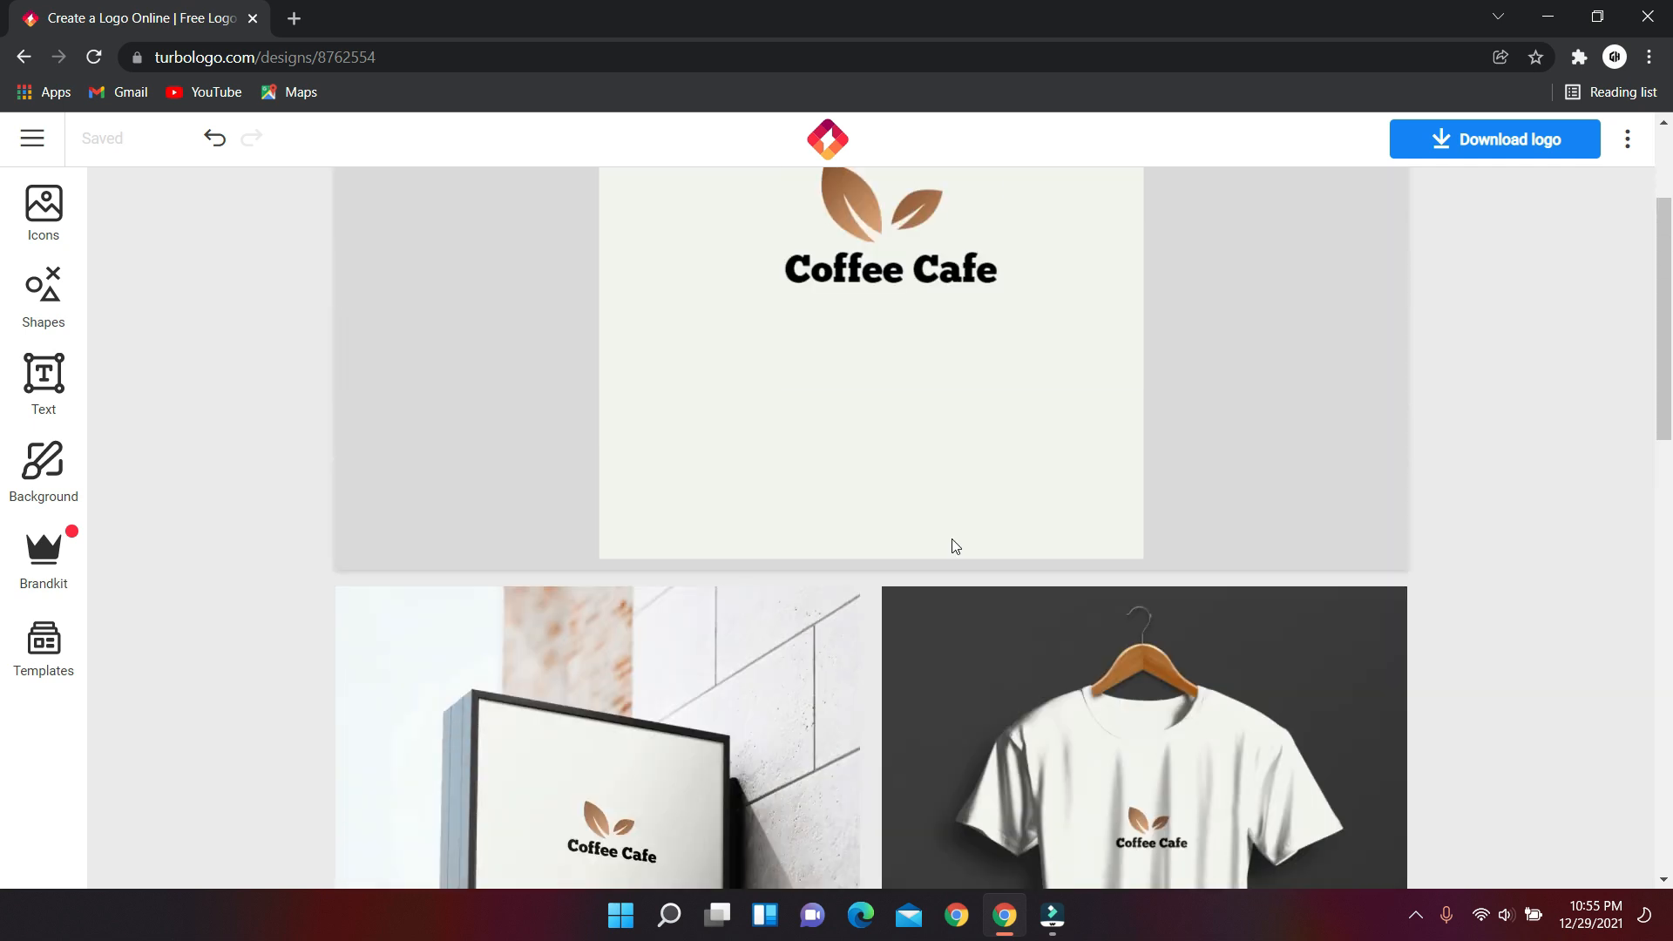
scroll(952, 538, down, 3)
scroll(1181, 685, down, 5)
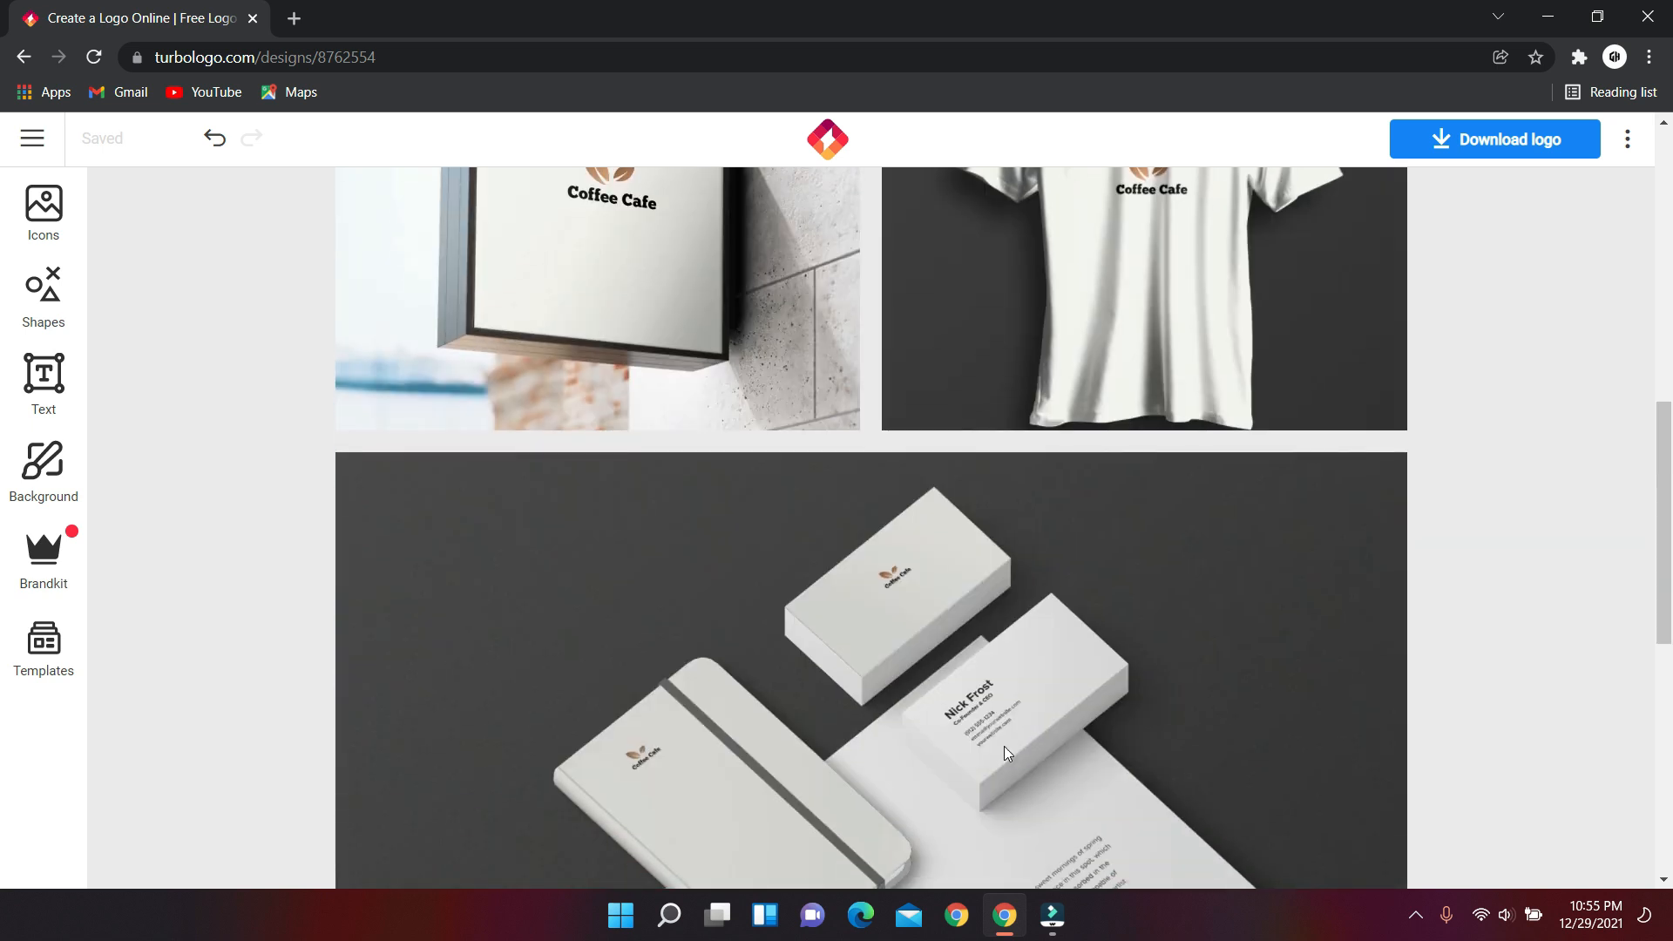
scroll(1004, 746, down, 9)
scroll(993, 737, up, 19)
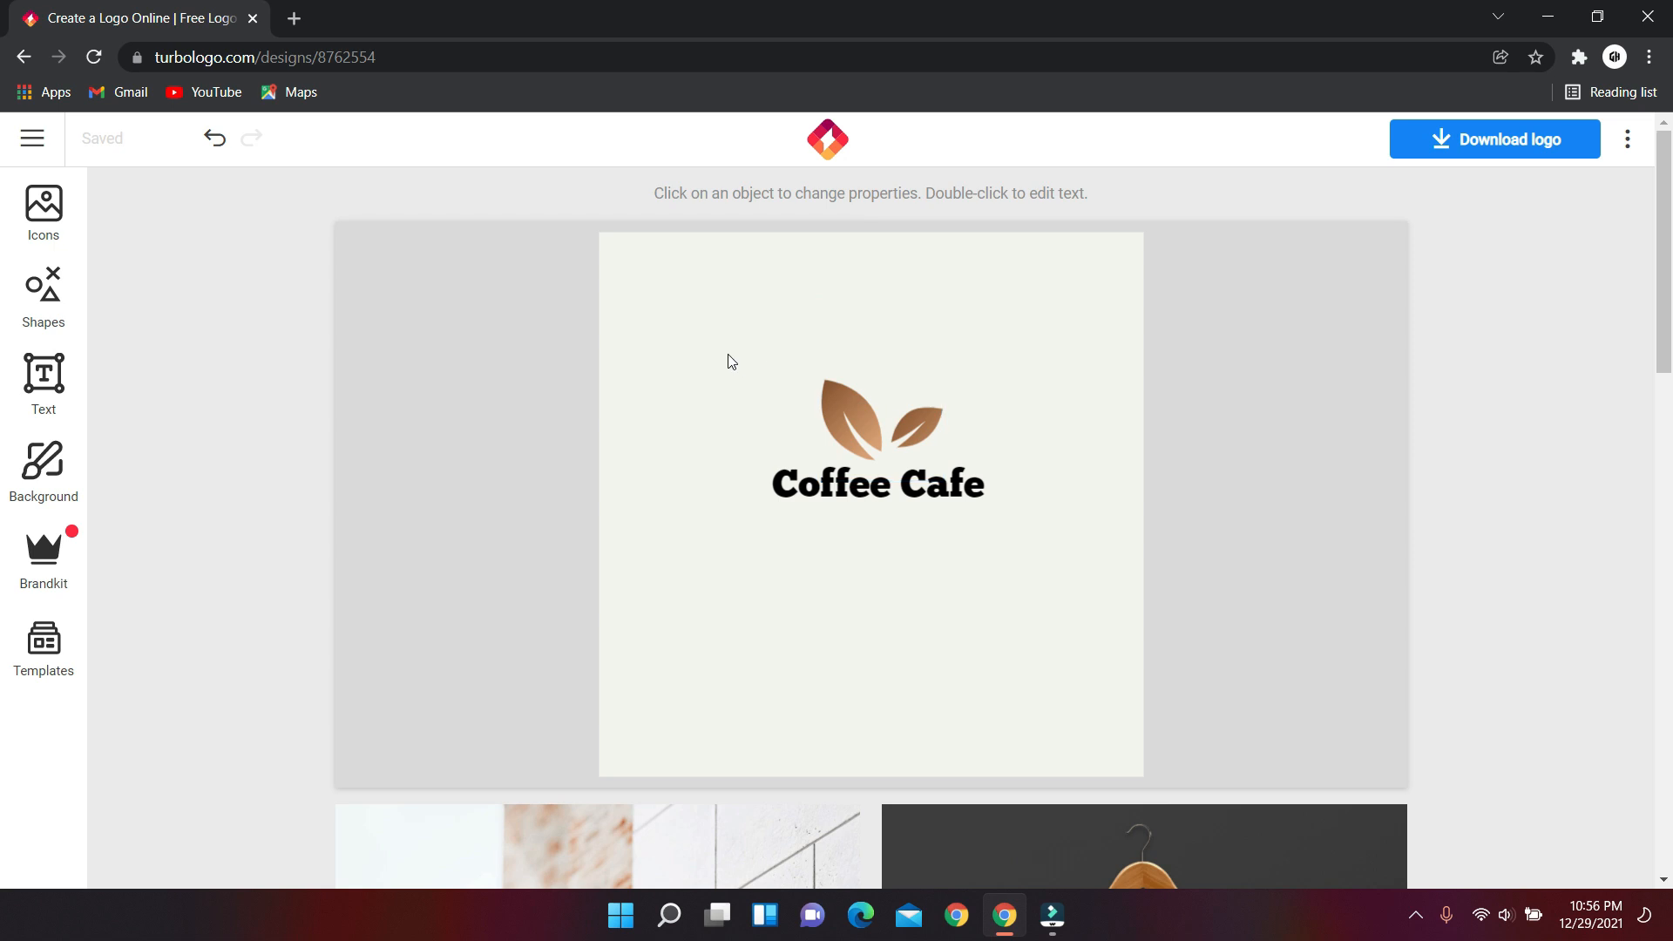
click(1502, 141)
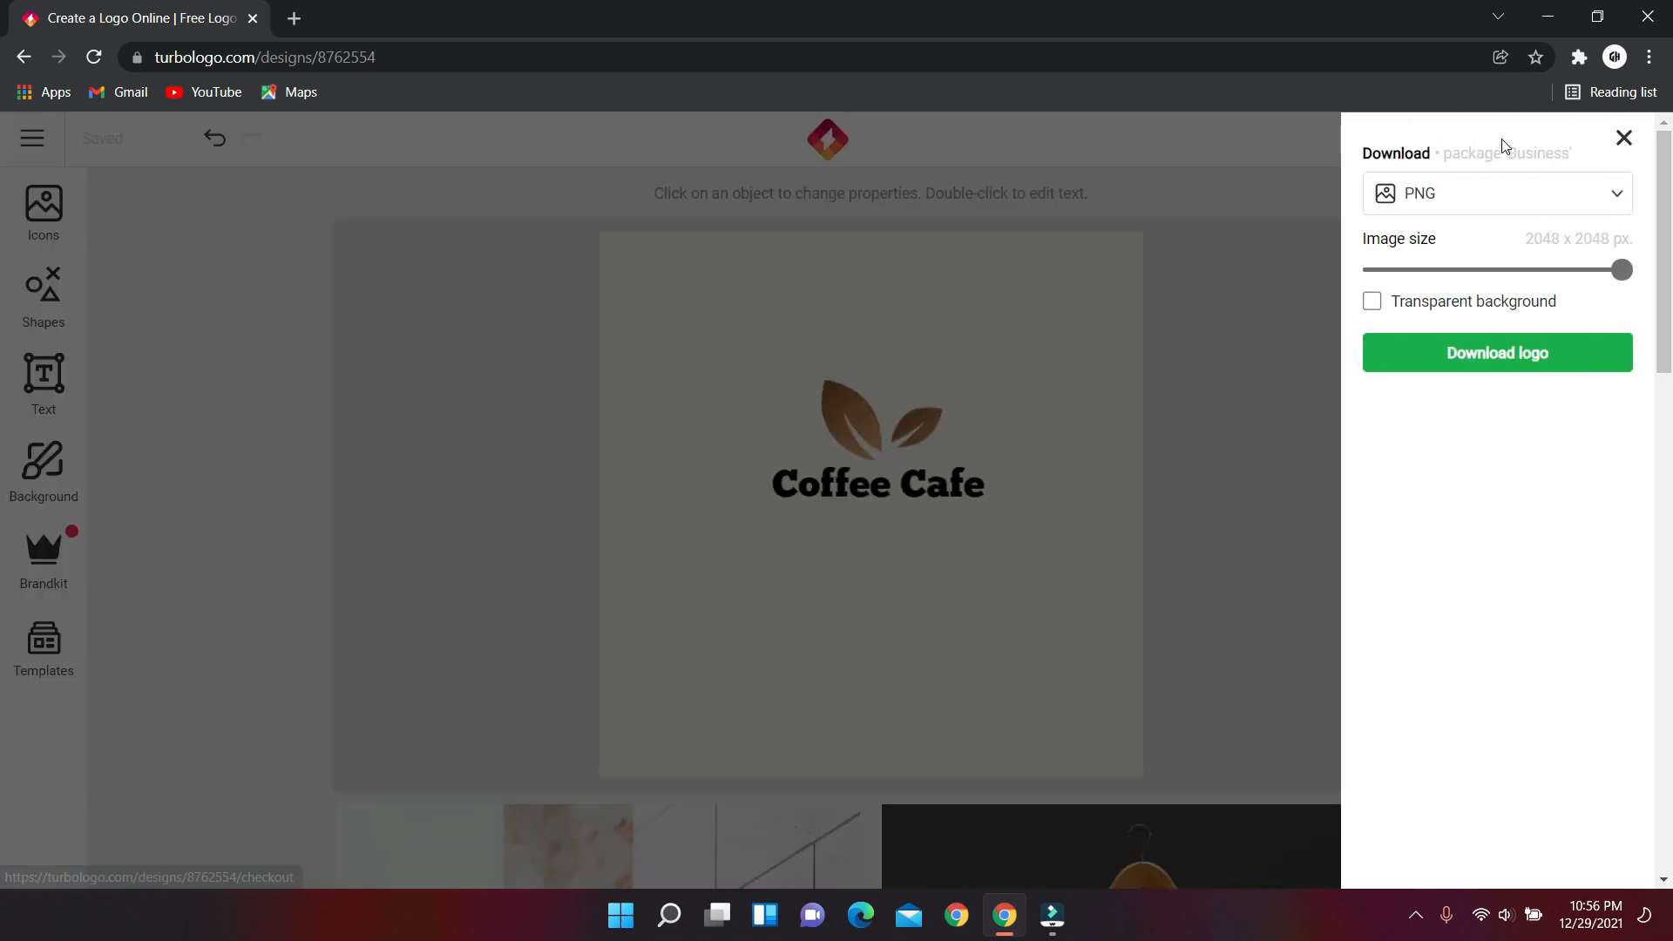
Download the logo as a 2048 × 2048 px PNG file.
click(1620, 210)
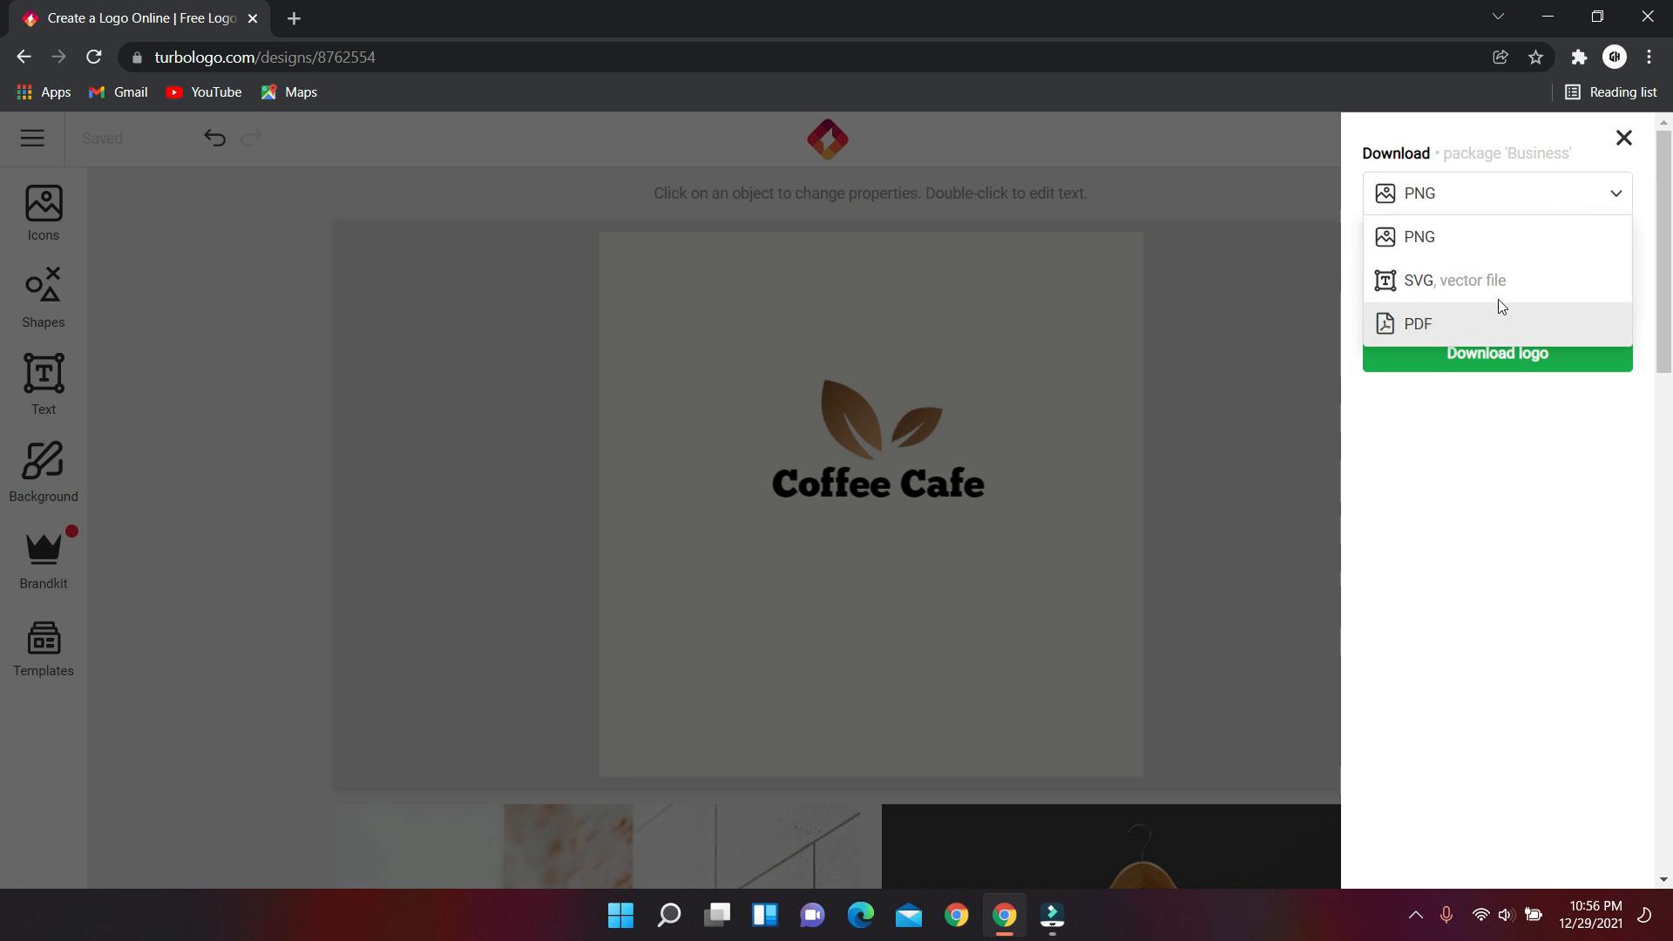
click(1453, 246)
click(1475, 355)
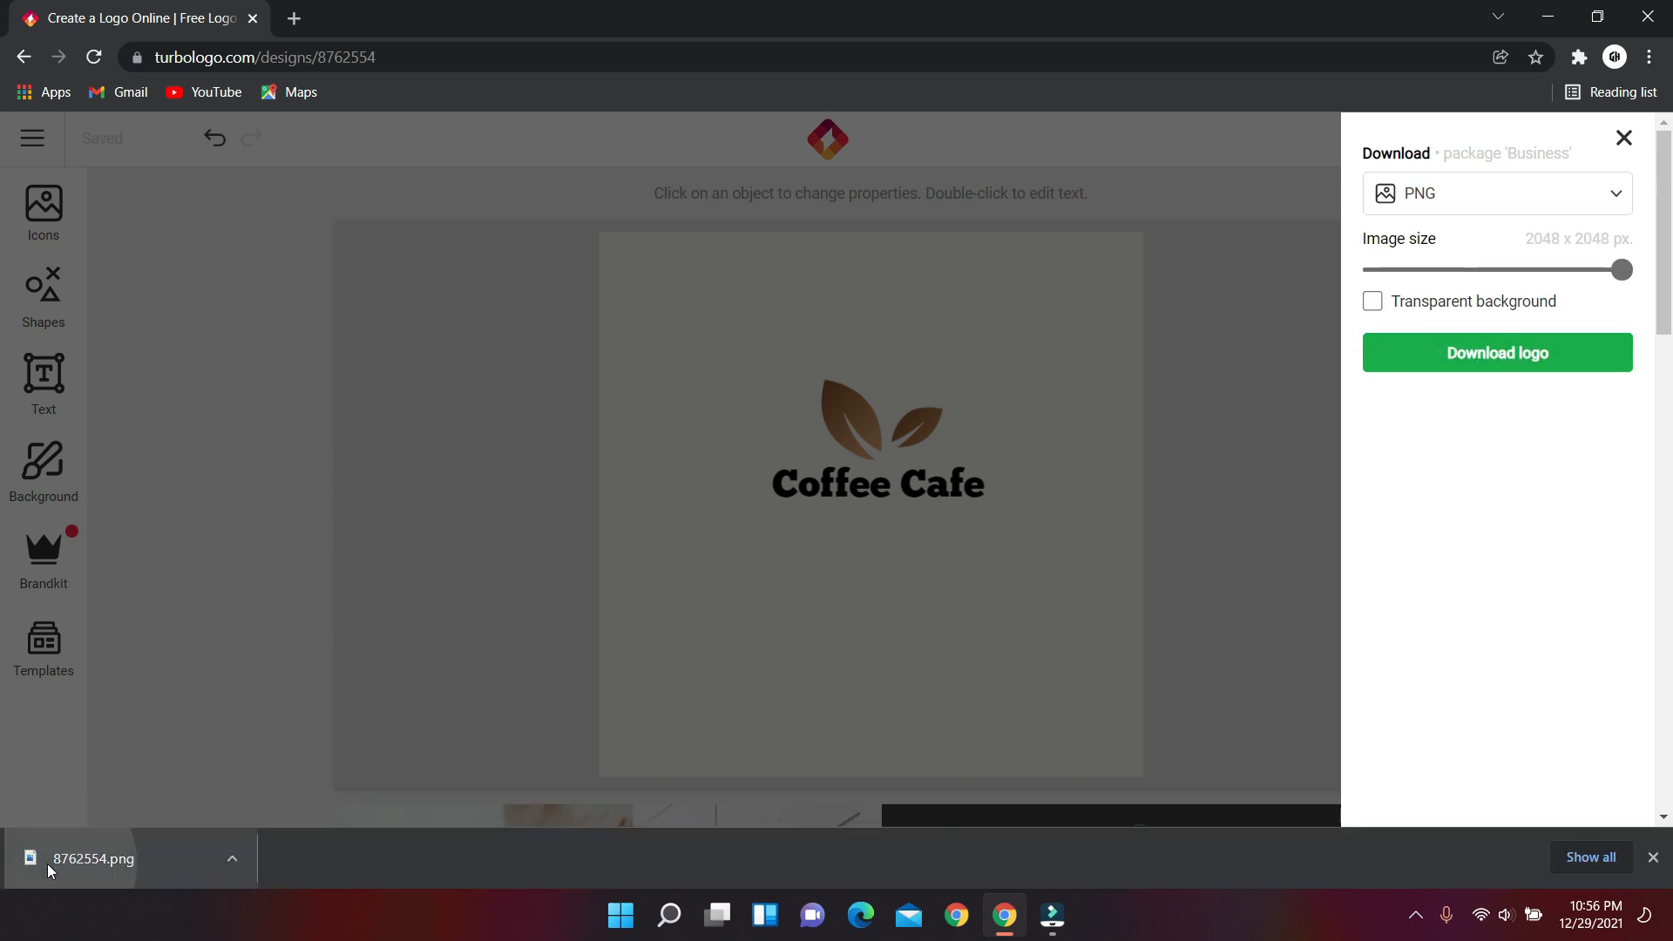
Open the downloaded 8762554.png to check the saved logo.
click(48, 863)
scroll(1078, 384, up, 3)
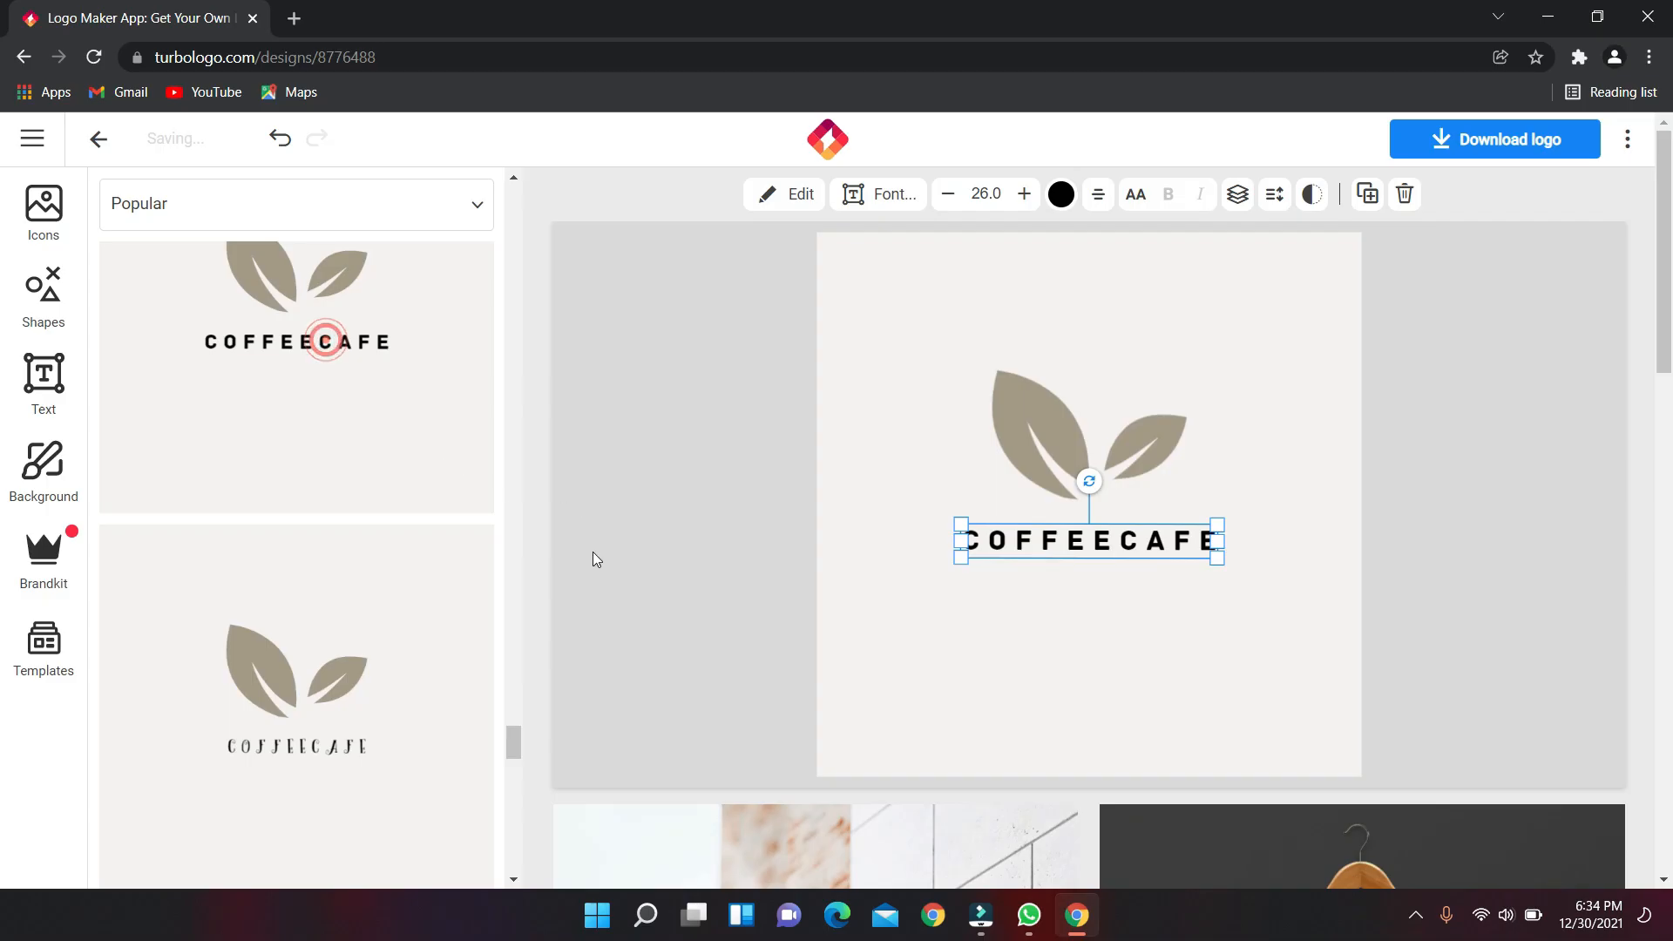
scroll(340, 636, down, 2)
scroll(345, 622, down, 3)
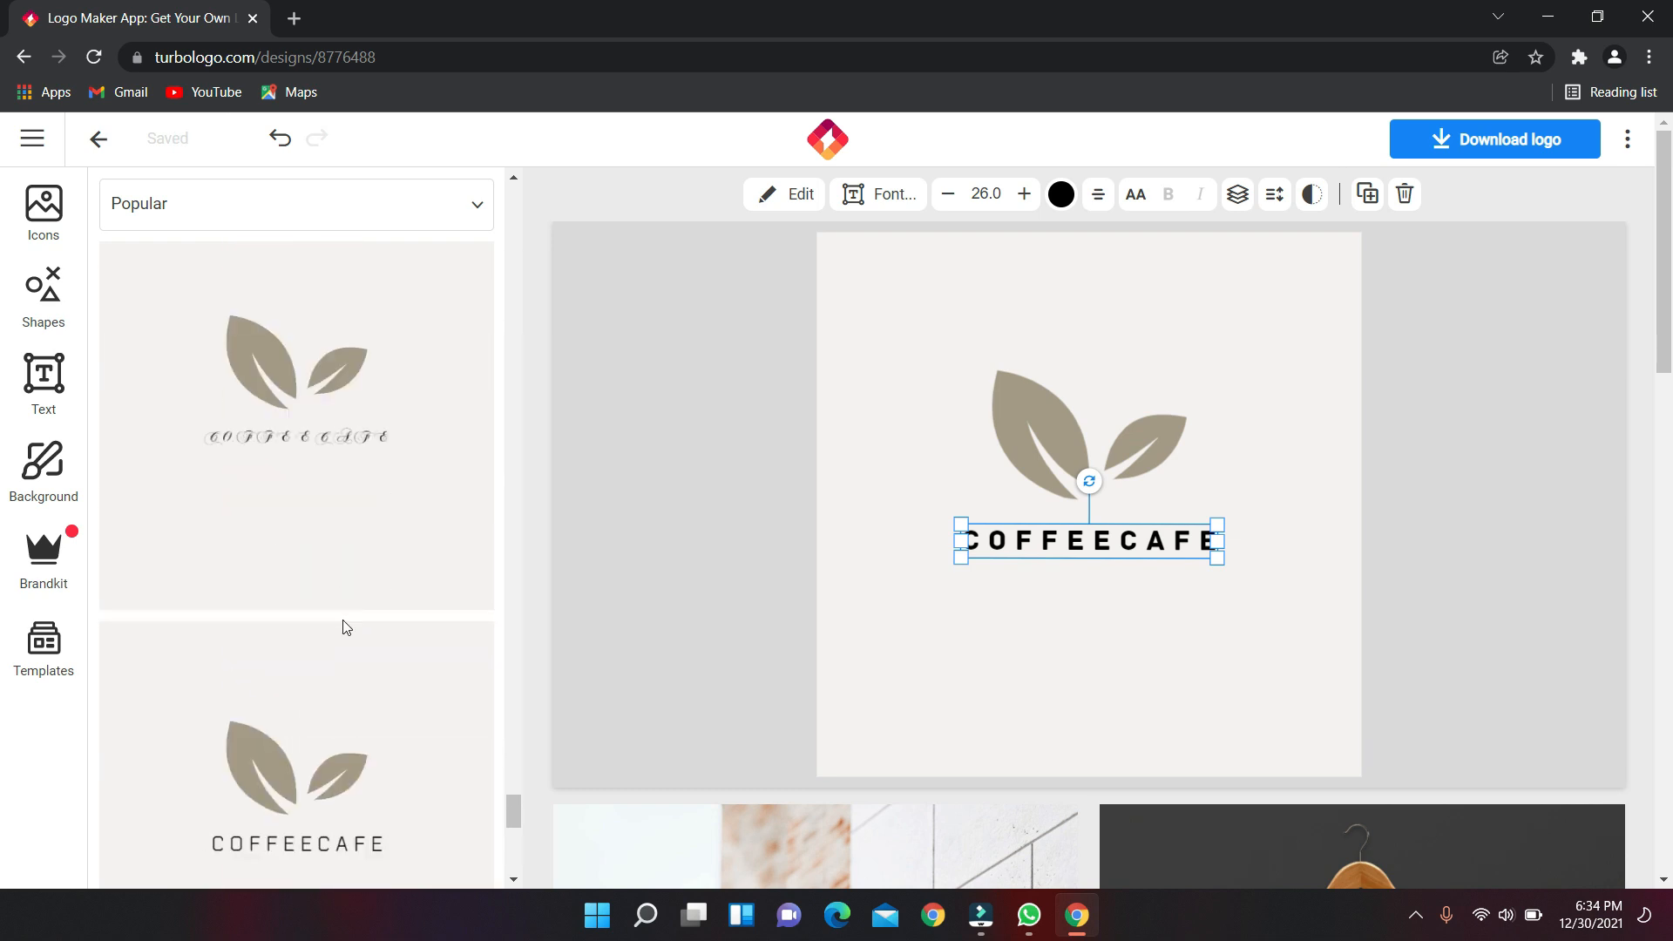
Split the COFFEECAFE lettering onto two lines with a line break.
double_click(1109, 546)
click(1095, 546)
key(Return)
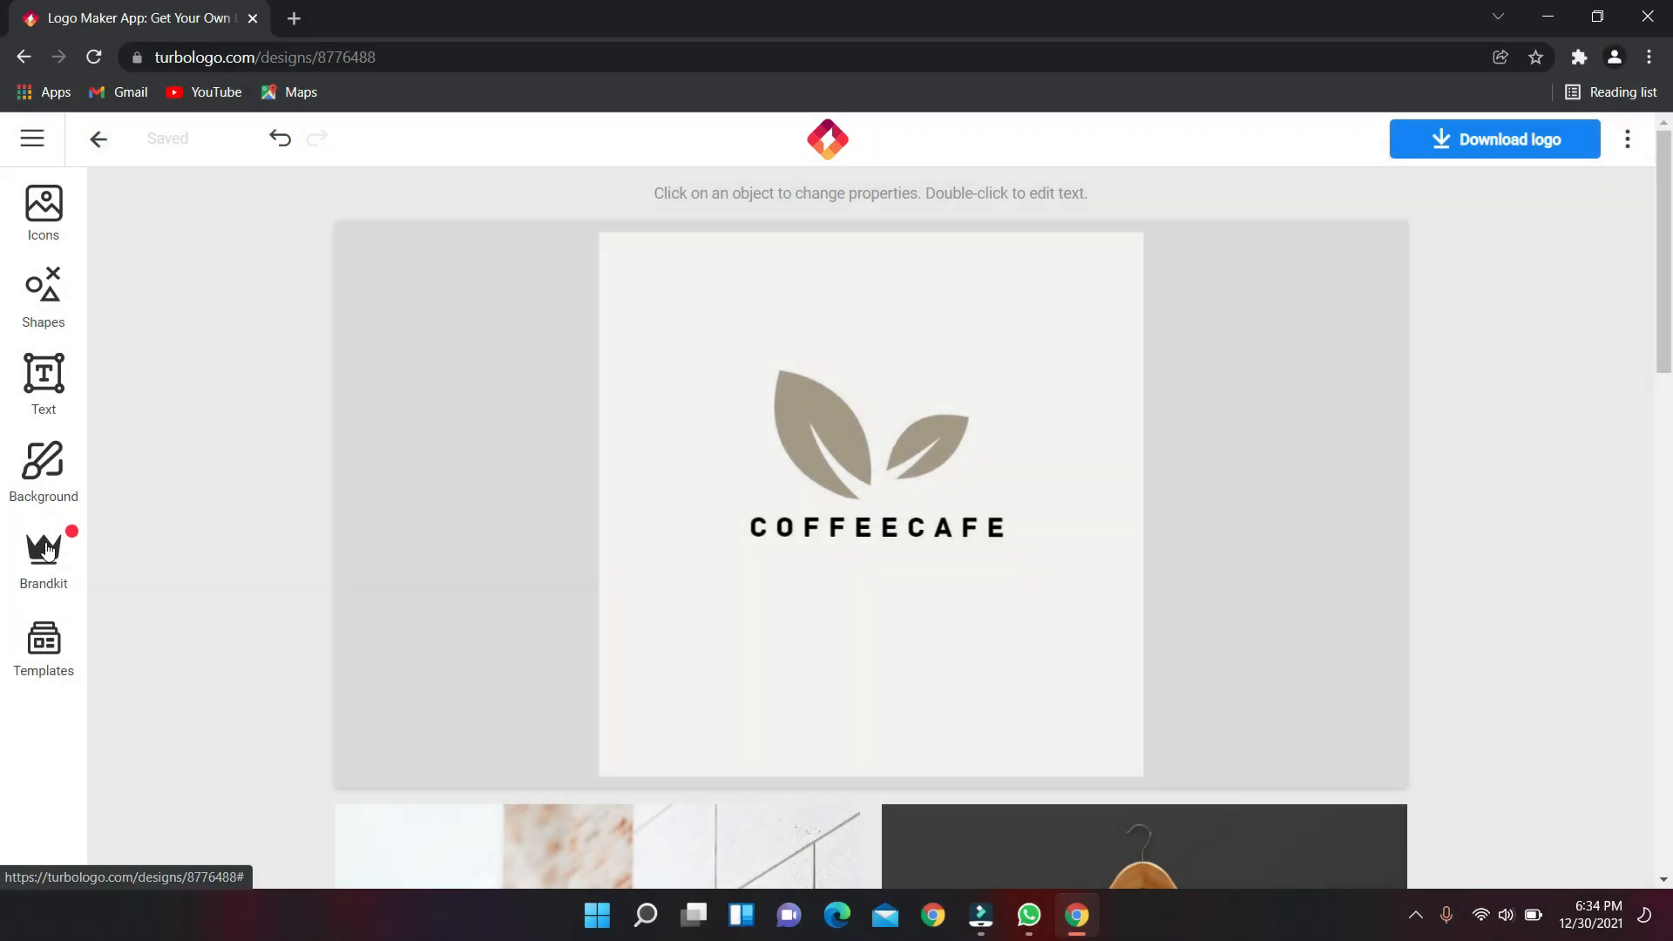
click(45, 549)
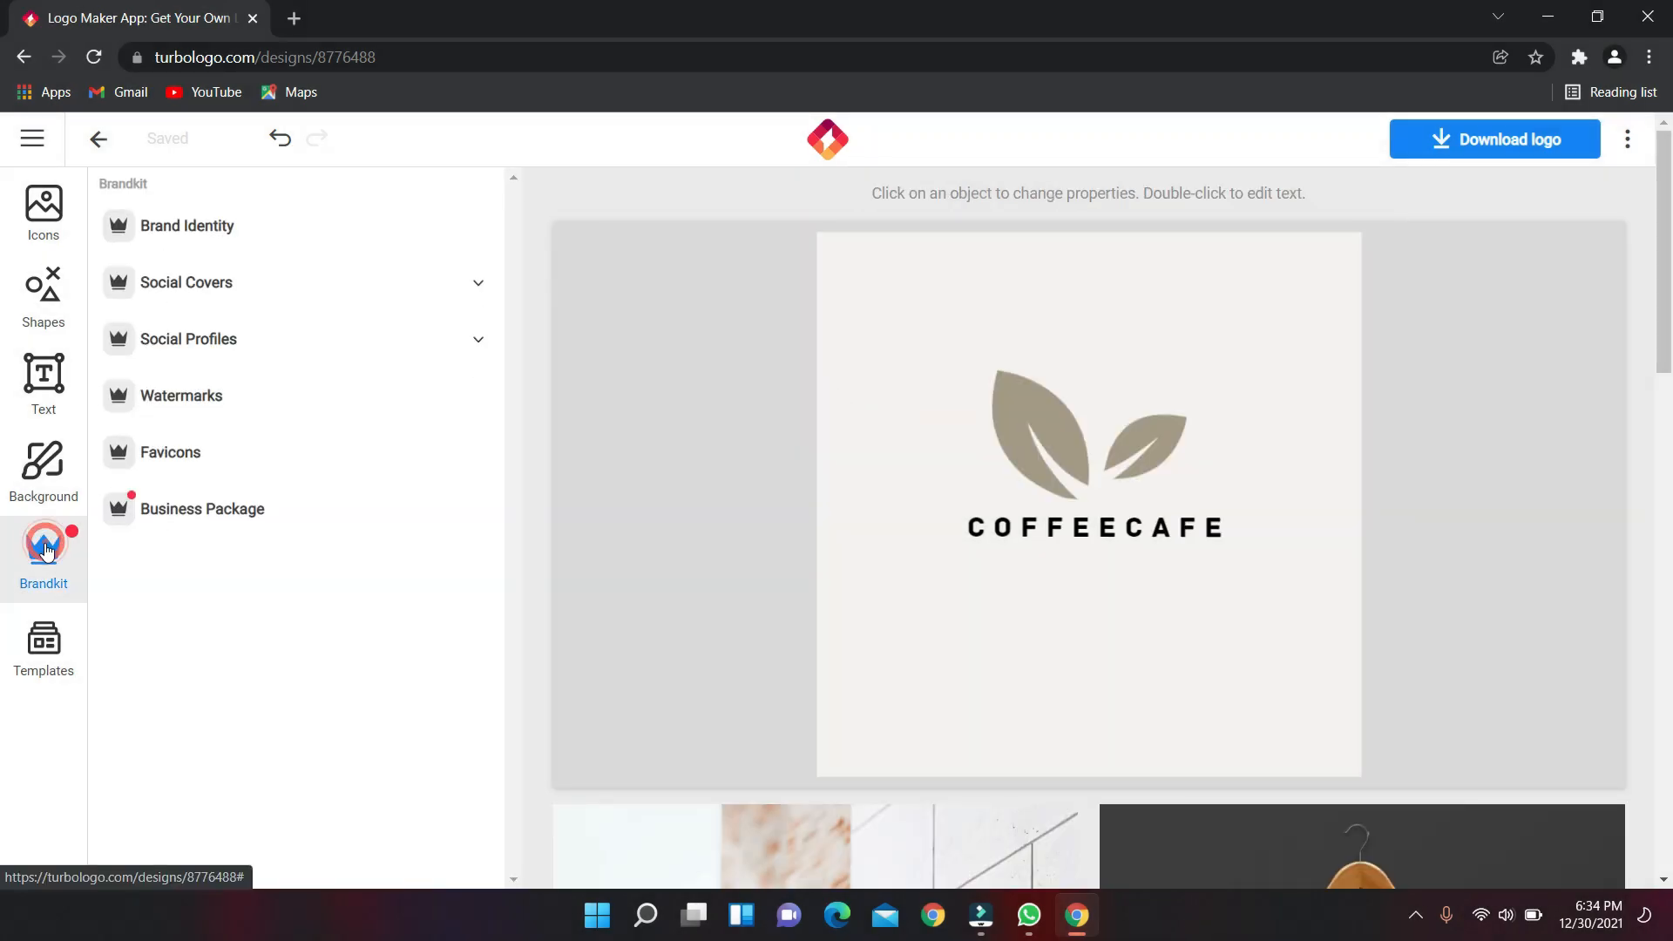
Enter the company name and company phone number in the business package form.
click(218, 514)
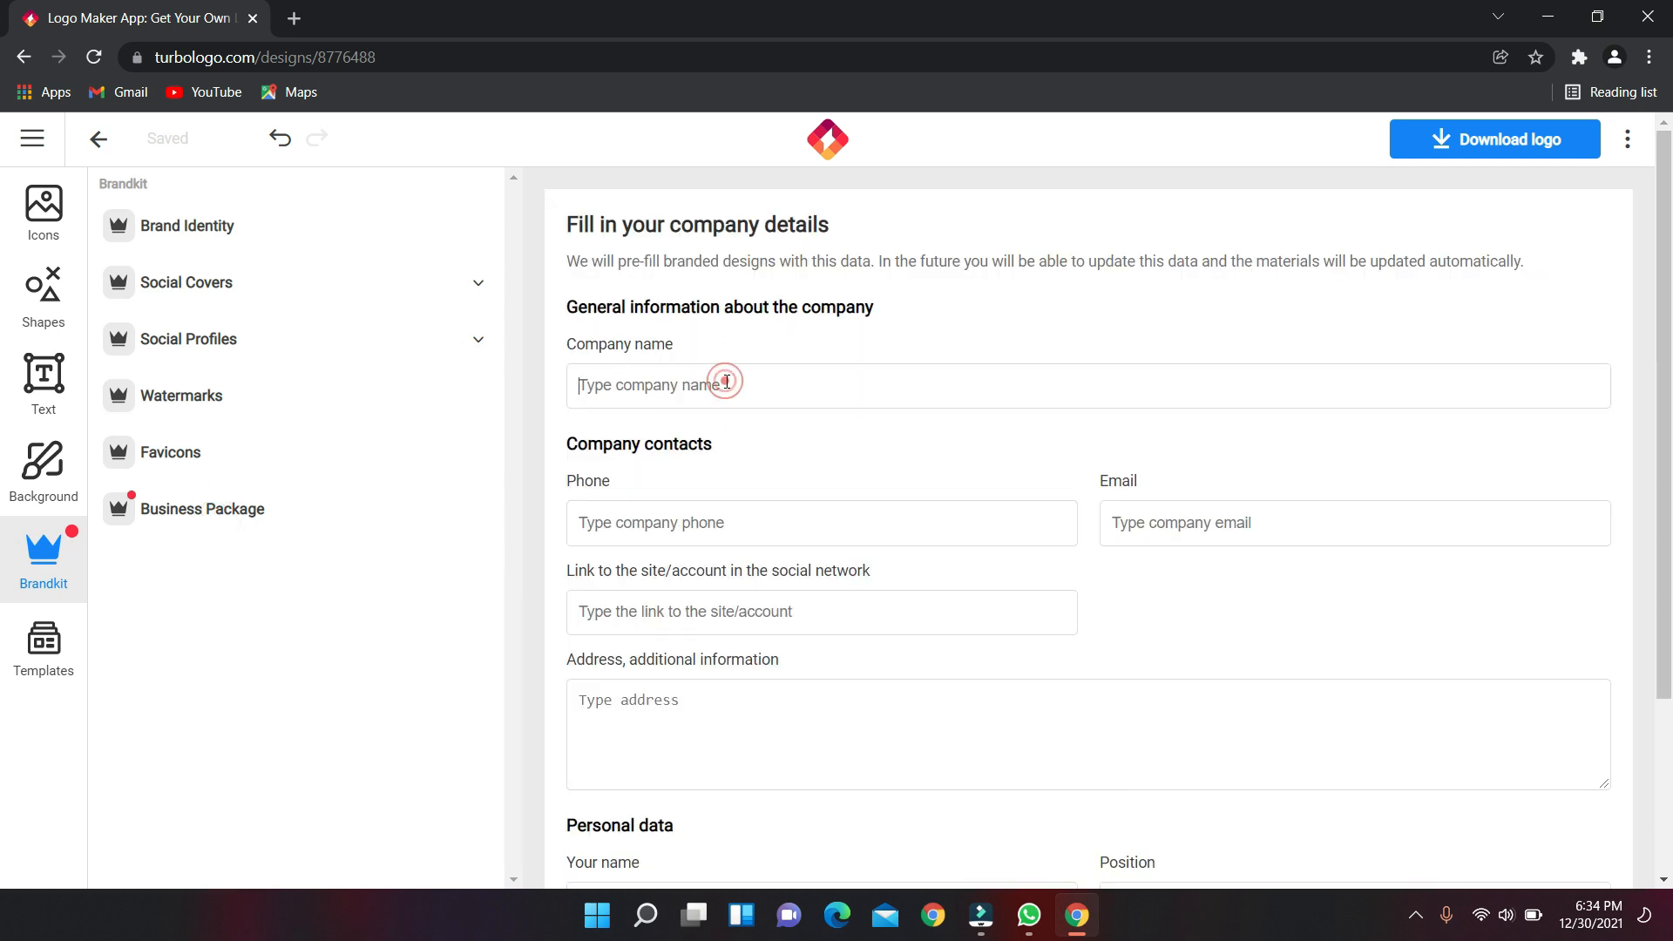
text(Coffee Cafe)
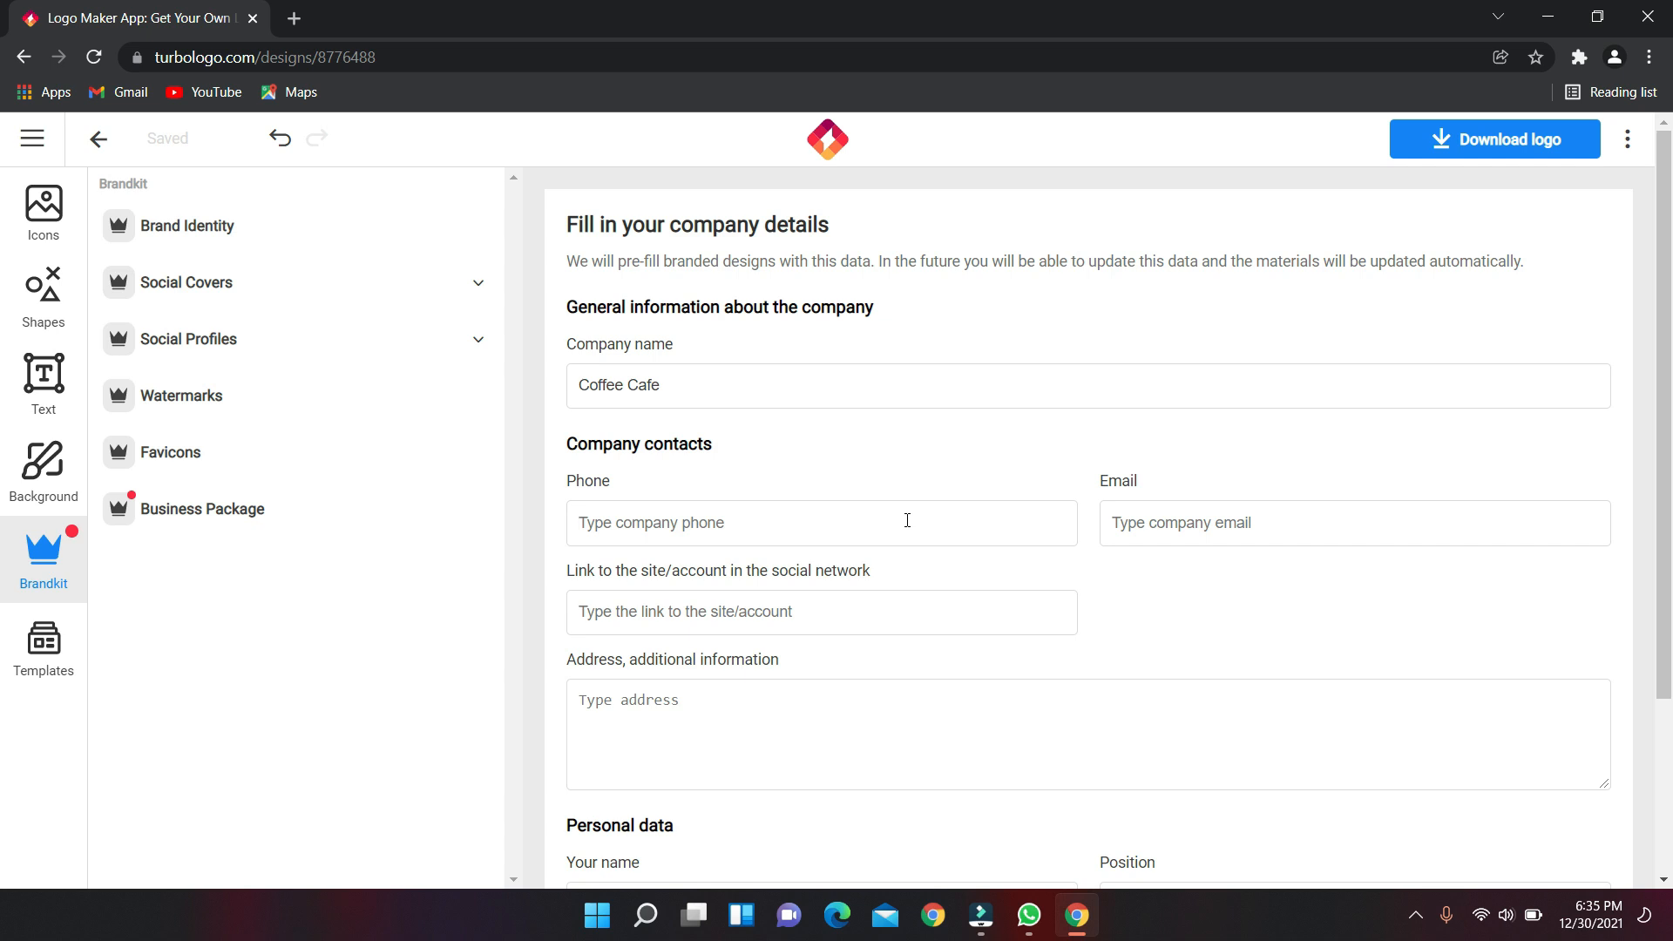
click(908, 520)
text(+123-124)
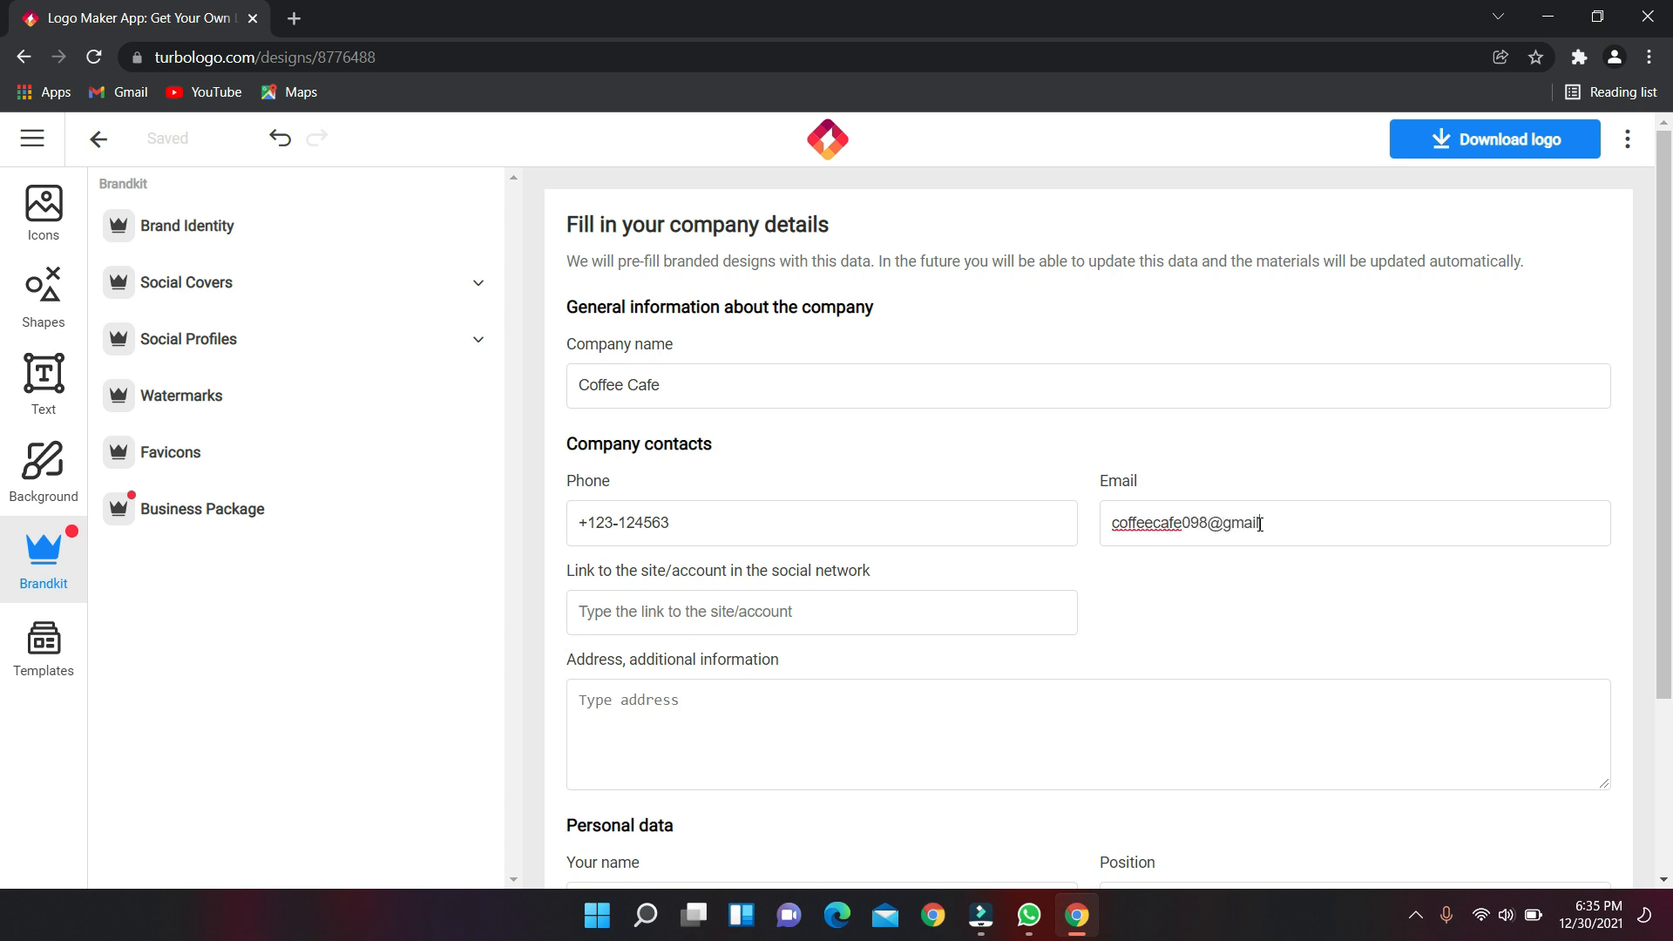
scroll(721, 655, down, 3)
scroll(729, 571, up, 2)
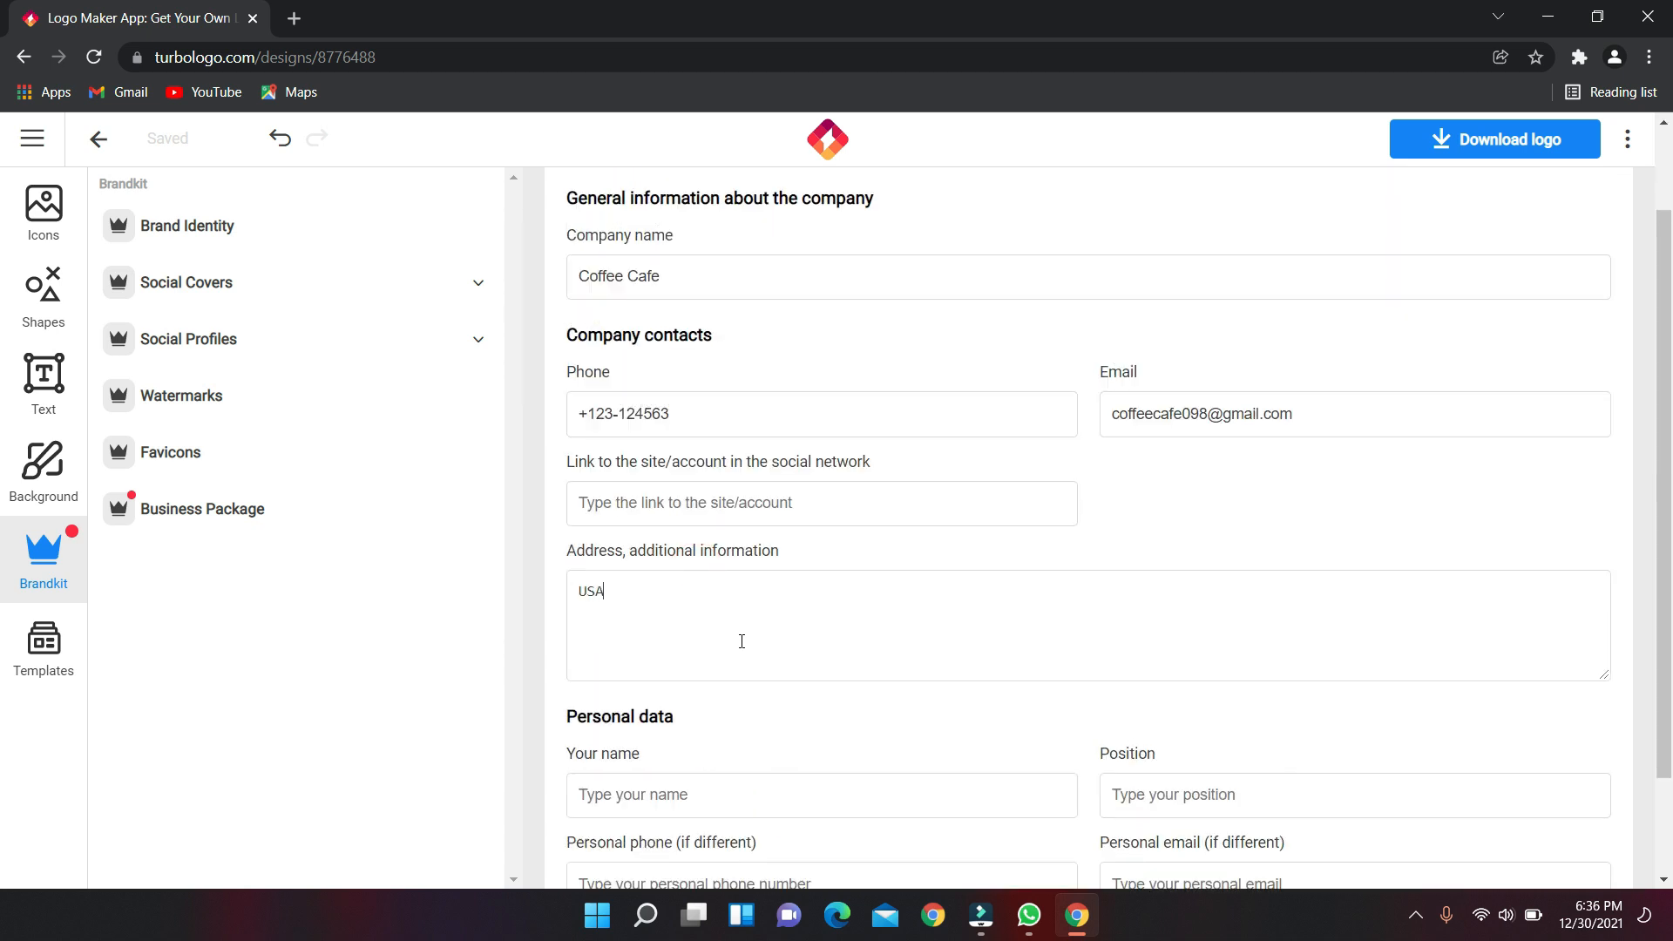
scroll(759, 634, down, 2)
Fill in the contact person's name and save the company information.
click(703, 665)
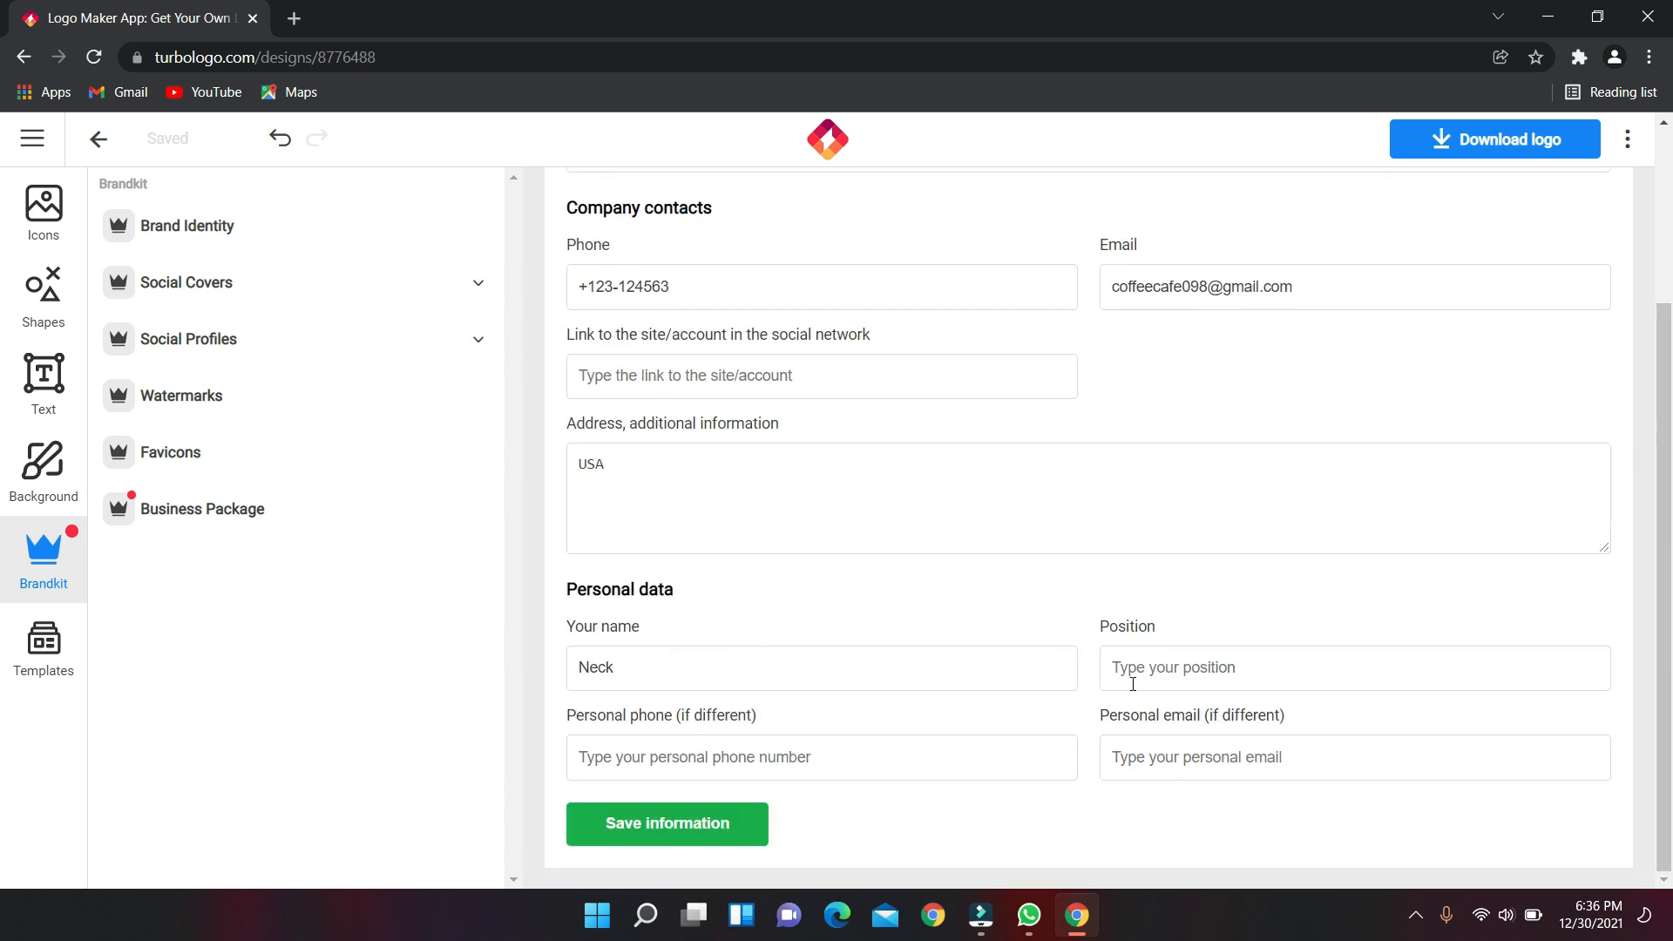
text(CEO)
scroll(1173, 769, up, 1)
scroll(1072, 769, down, 1)
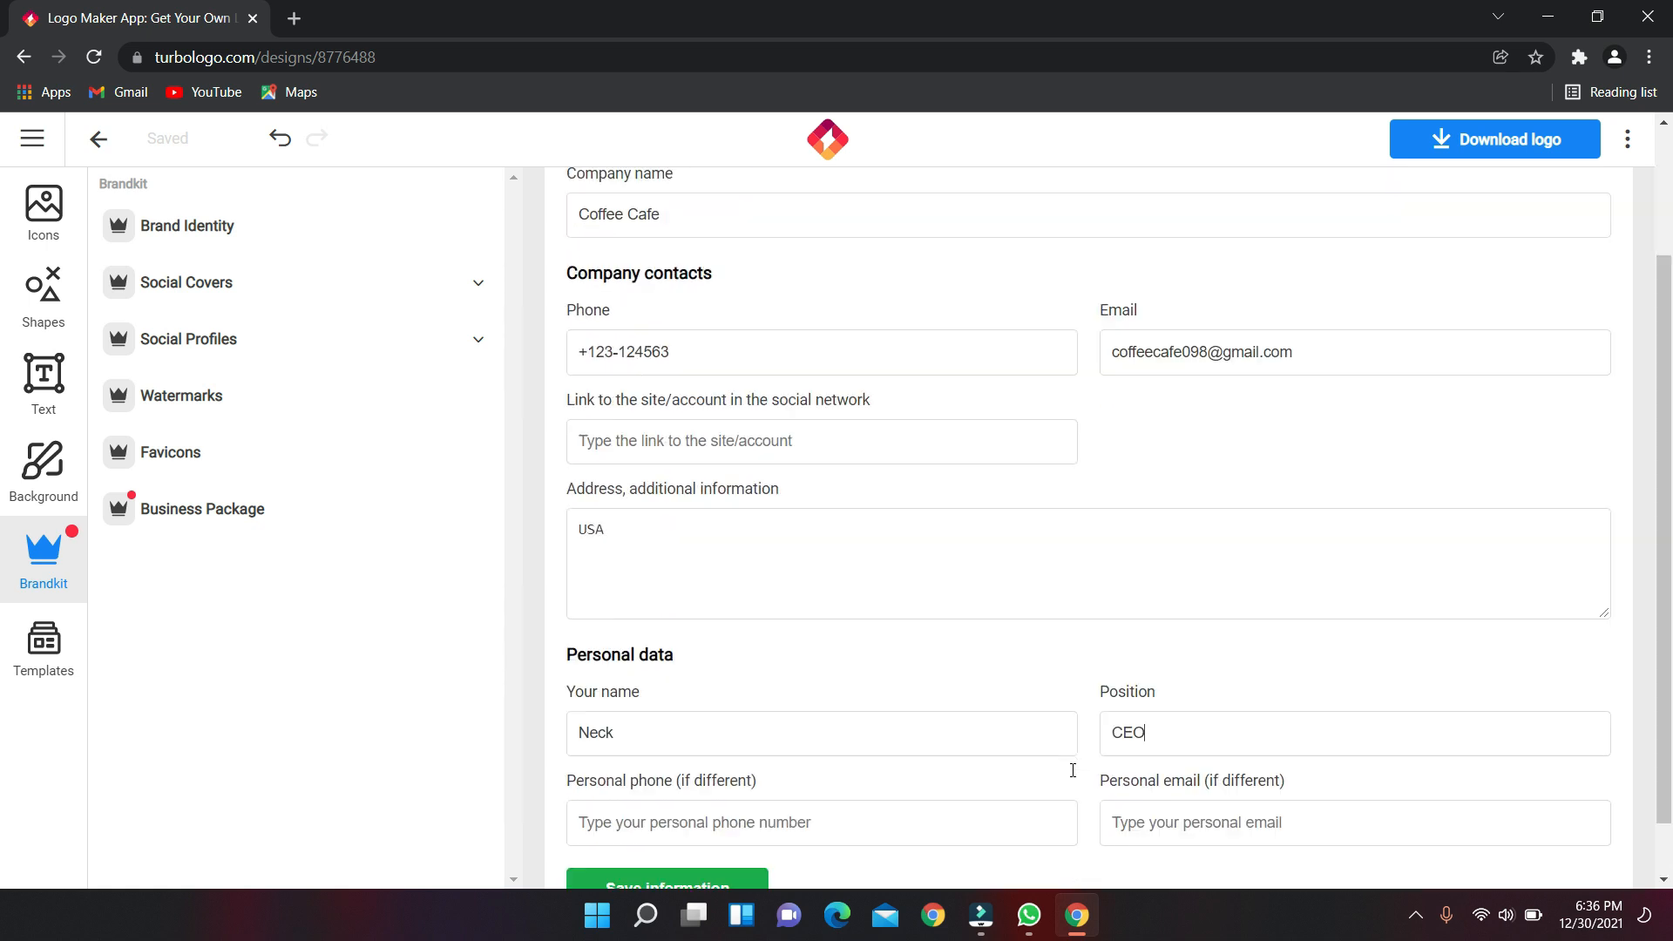
click(714, 824)
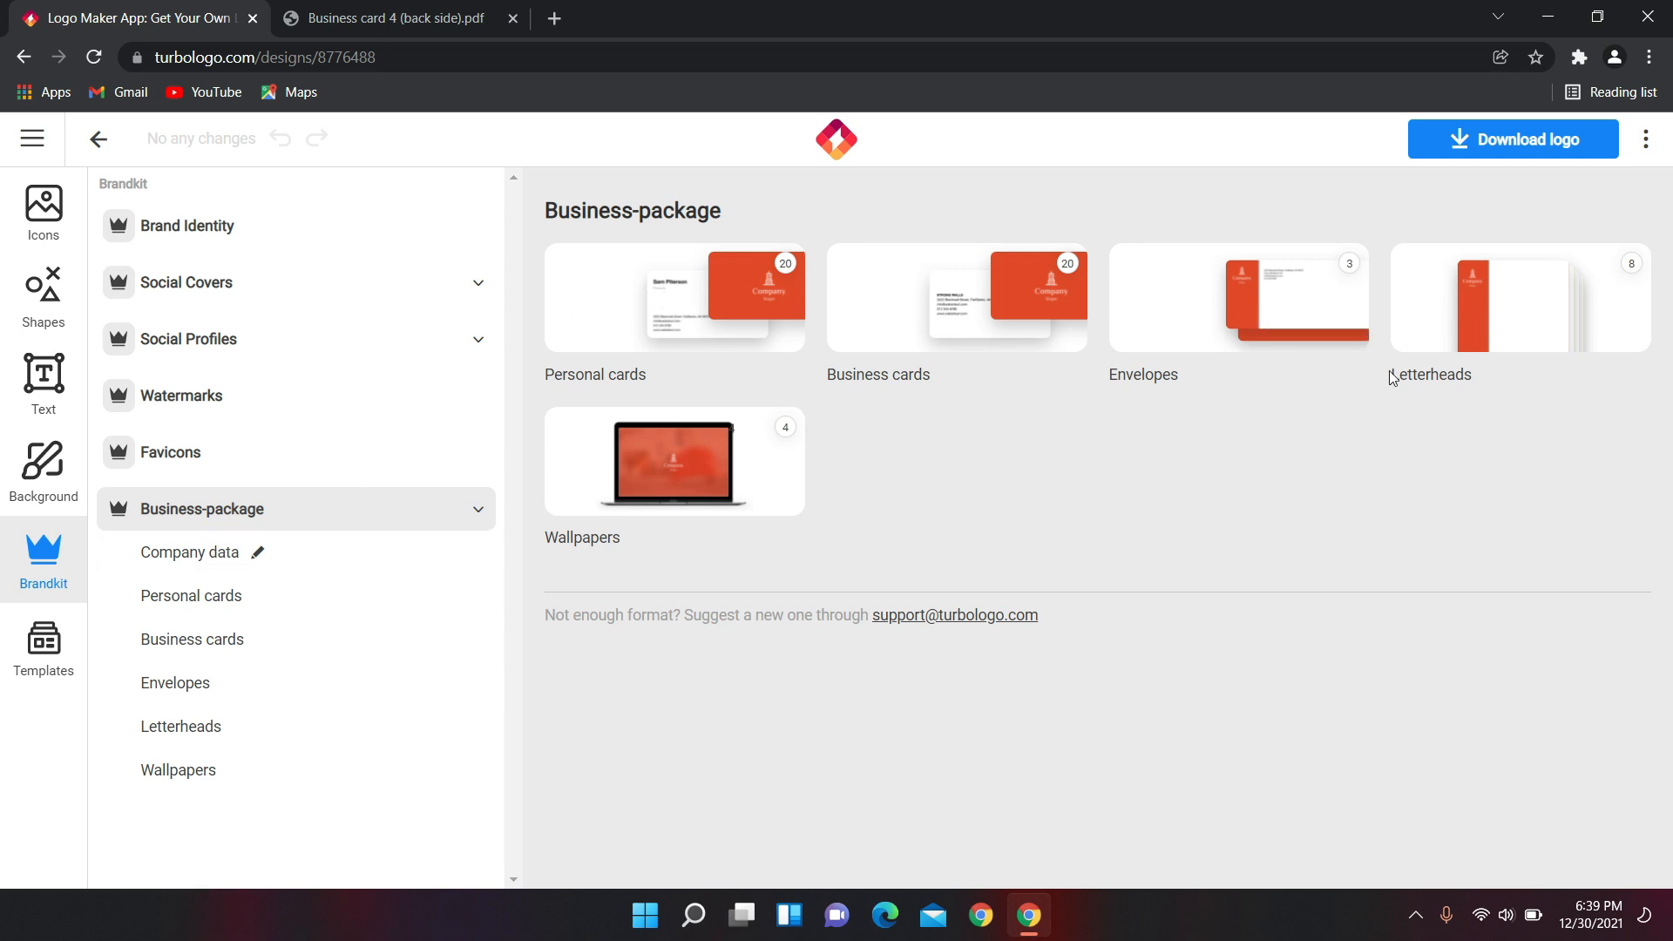
Review the branded personal cards, business cards, envelopes and letterheads.
click(208, 610)
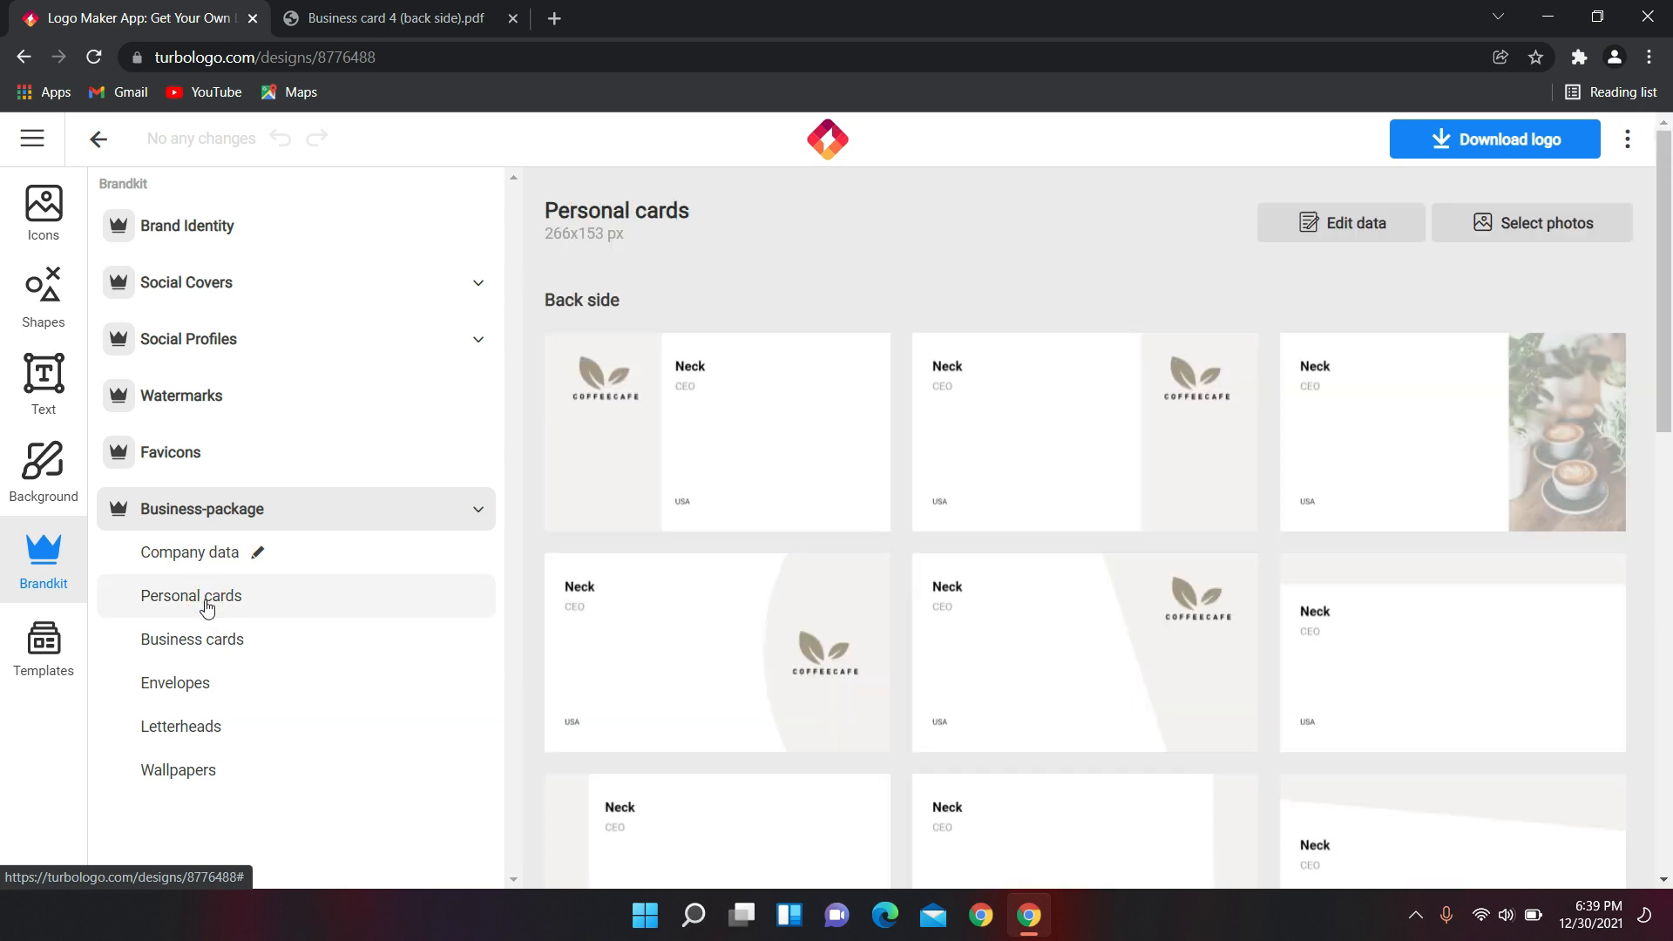
scroll(732, 521, down, 4)
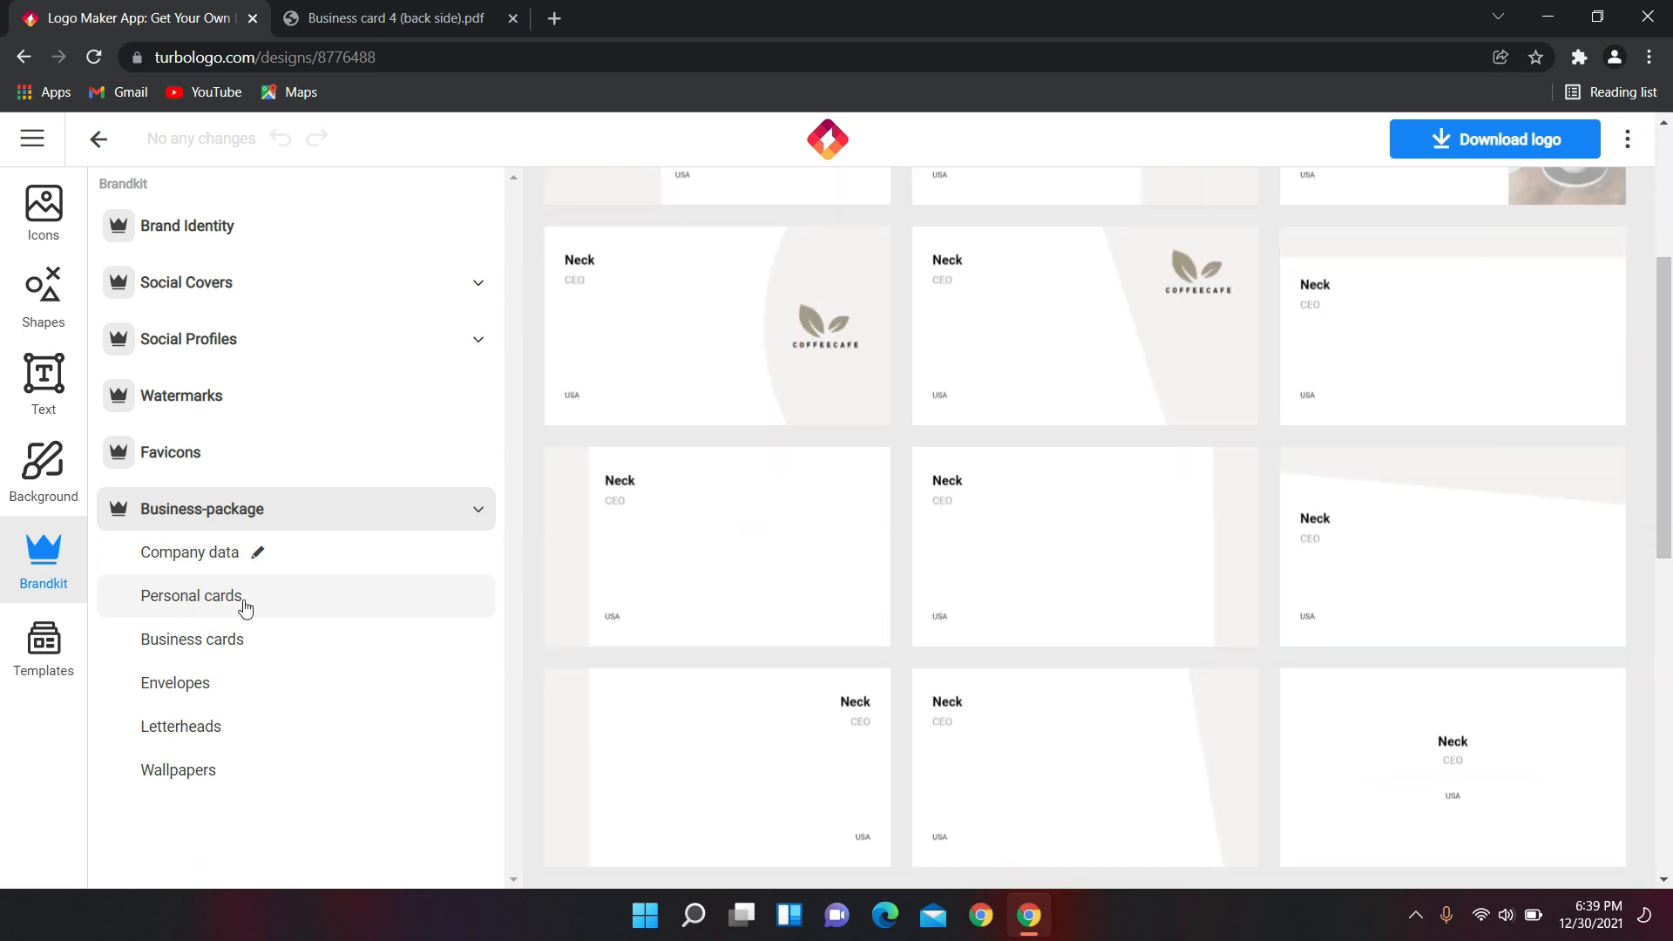
click(152, 641)
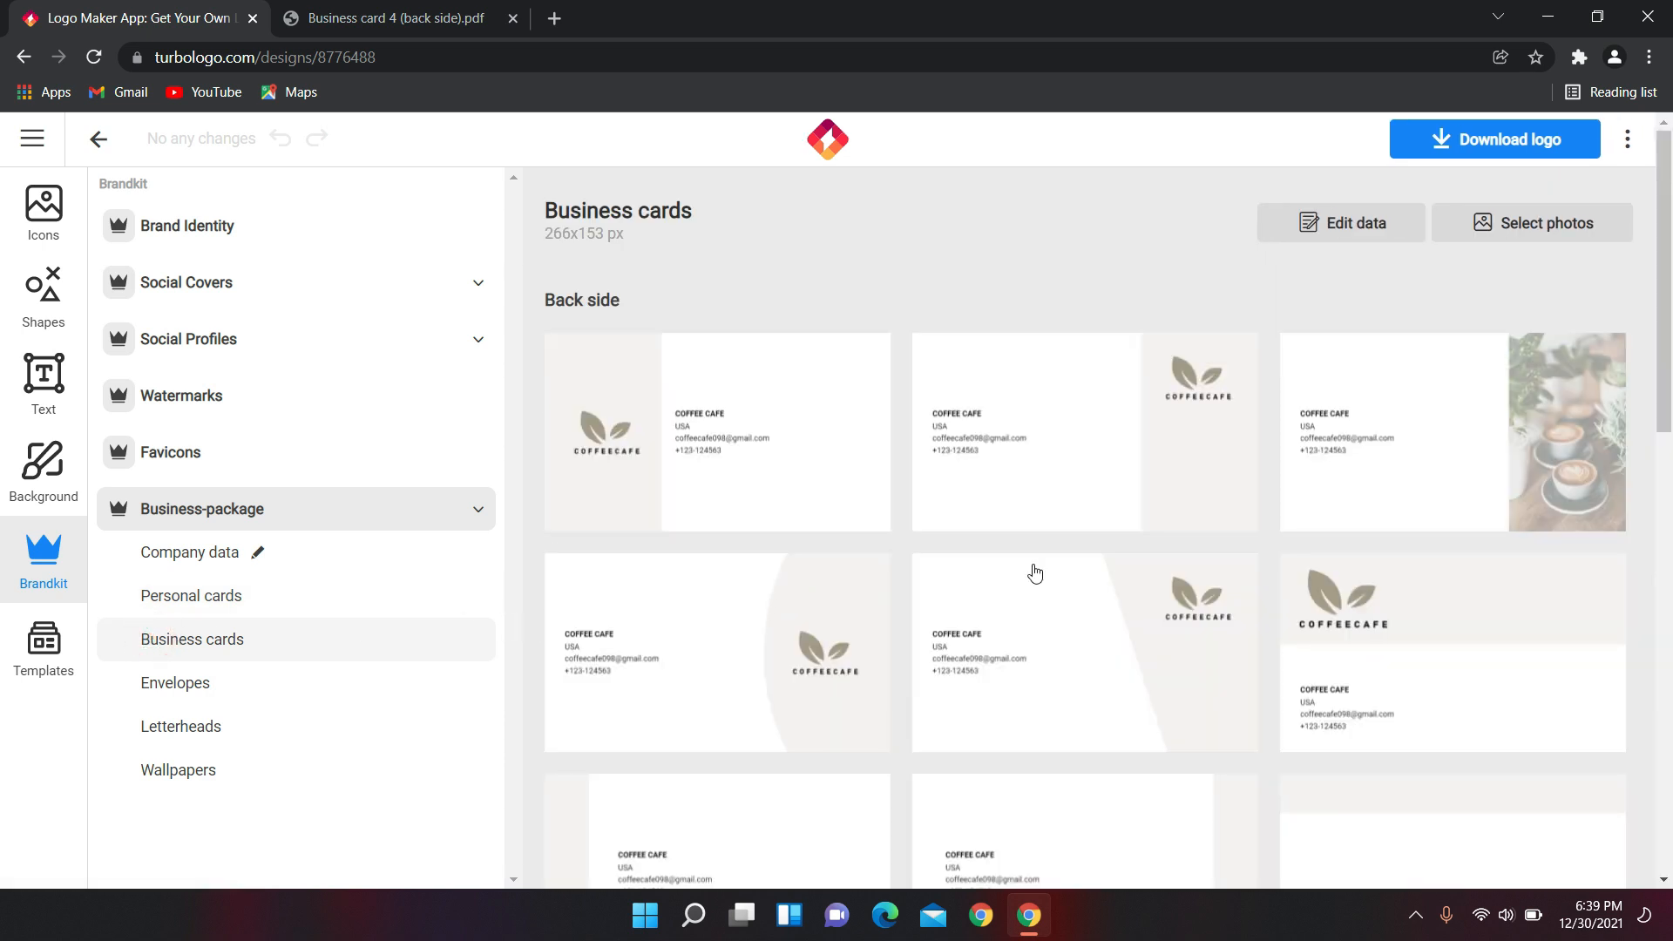
scroll(1035, 571, down, 4)
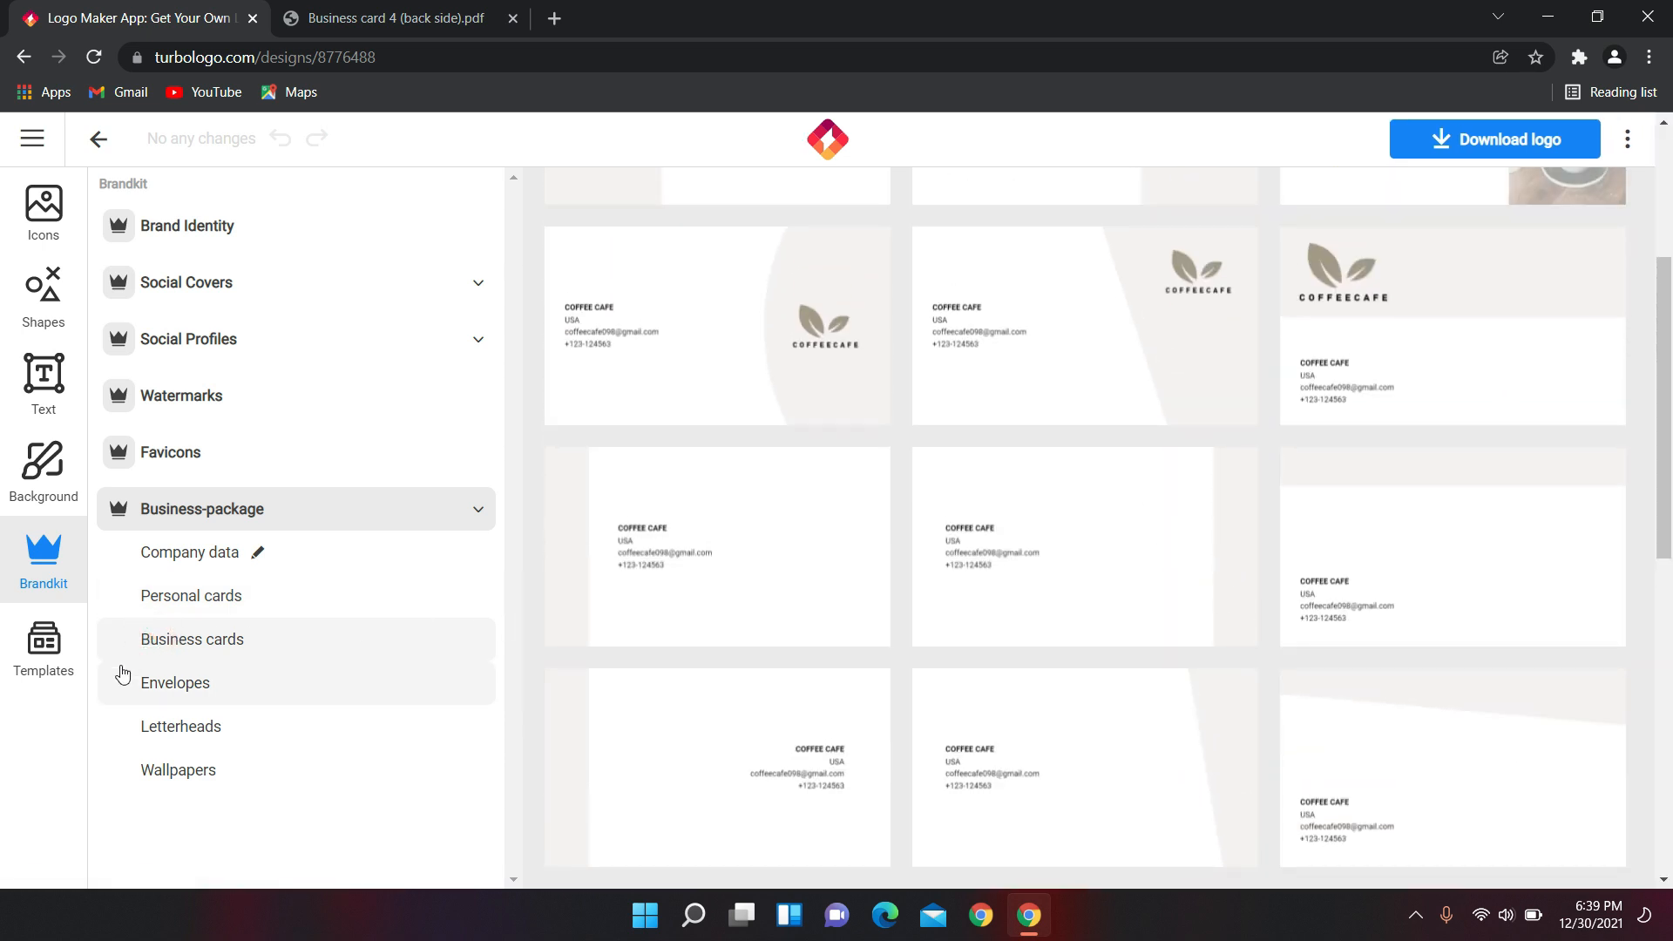
click(152, 684)
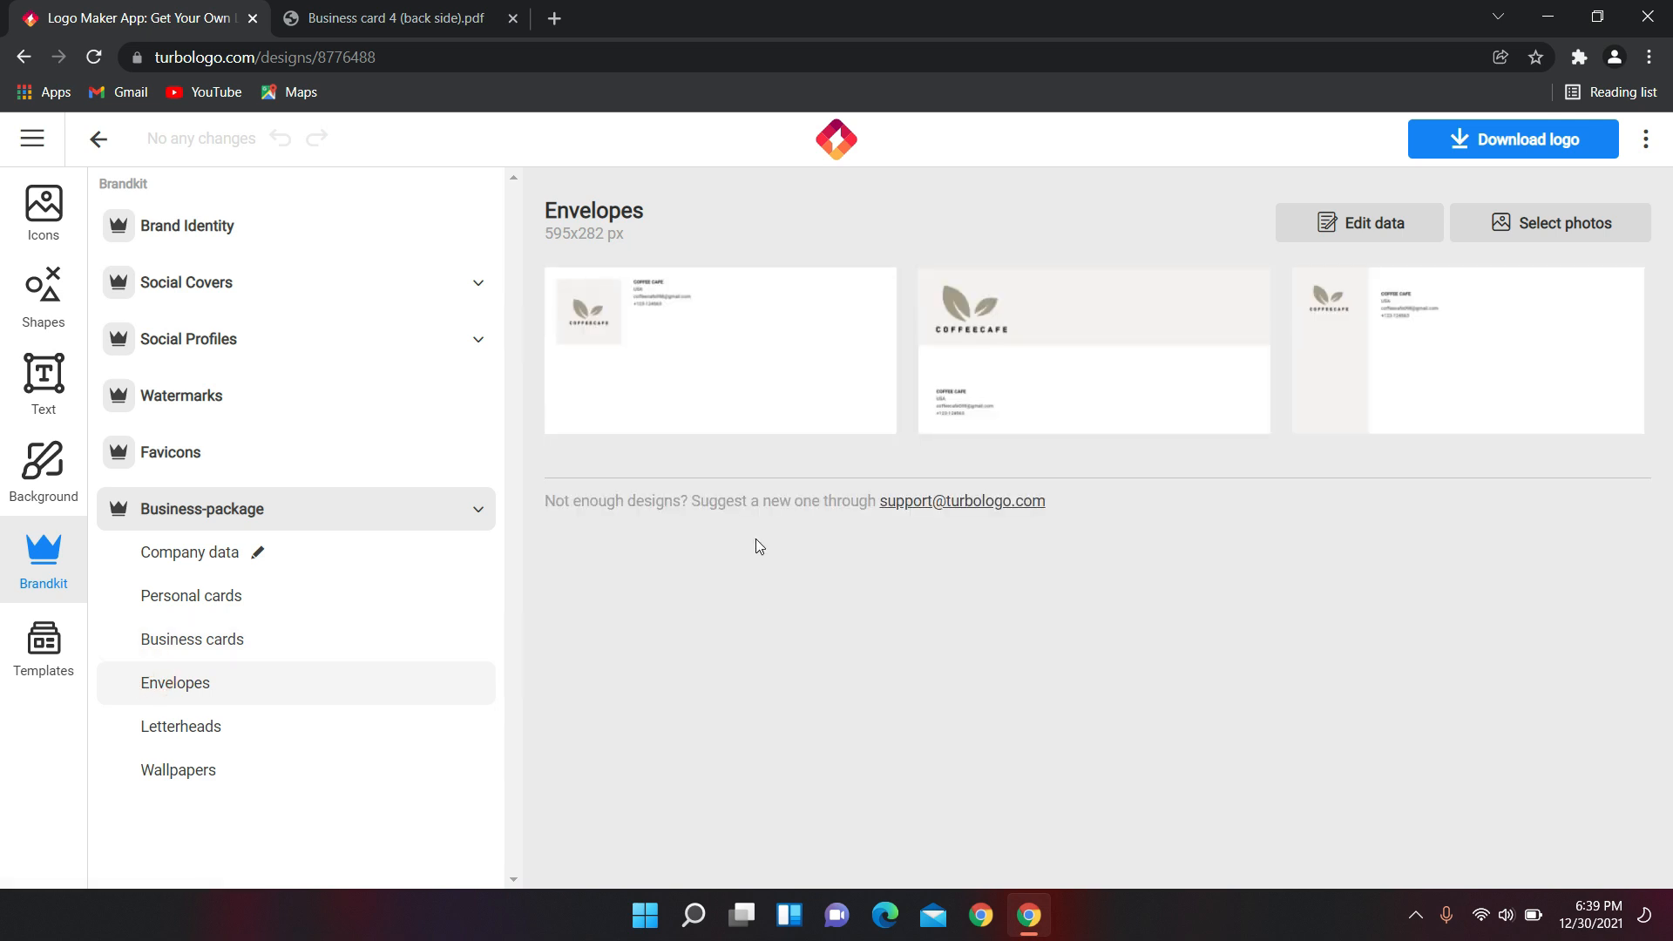
click(213, 730)
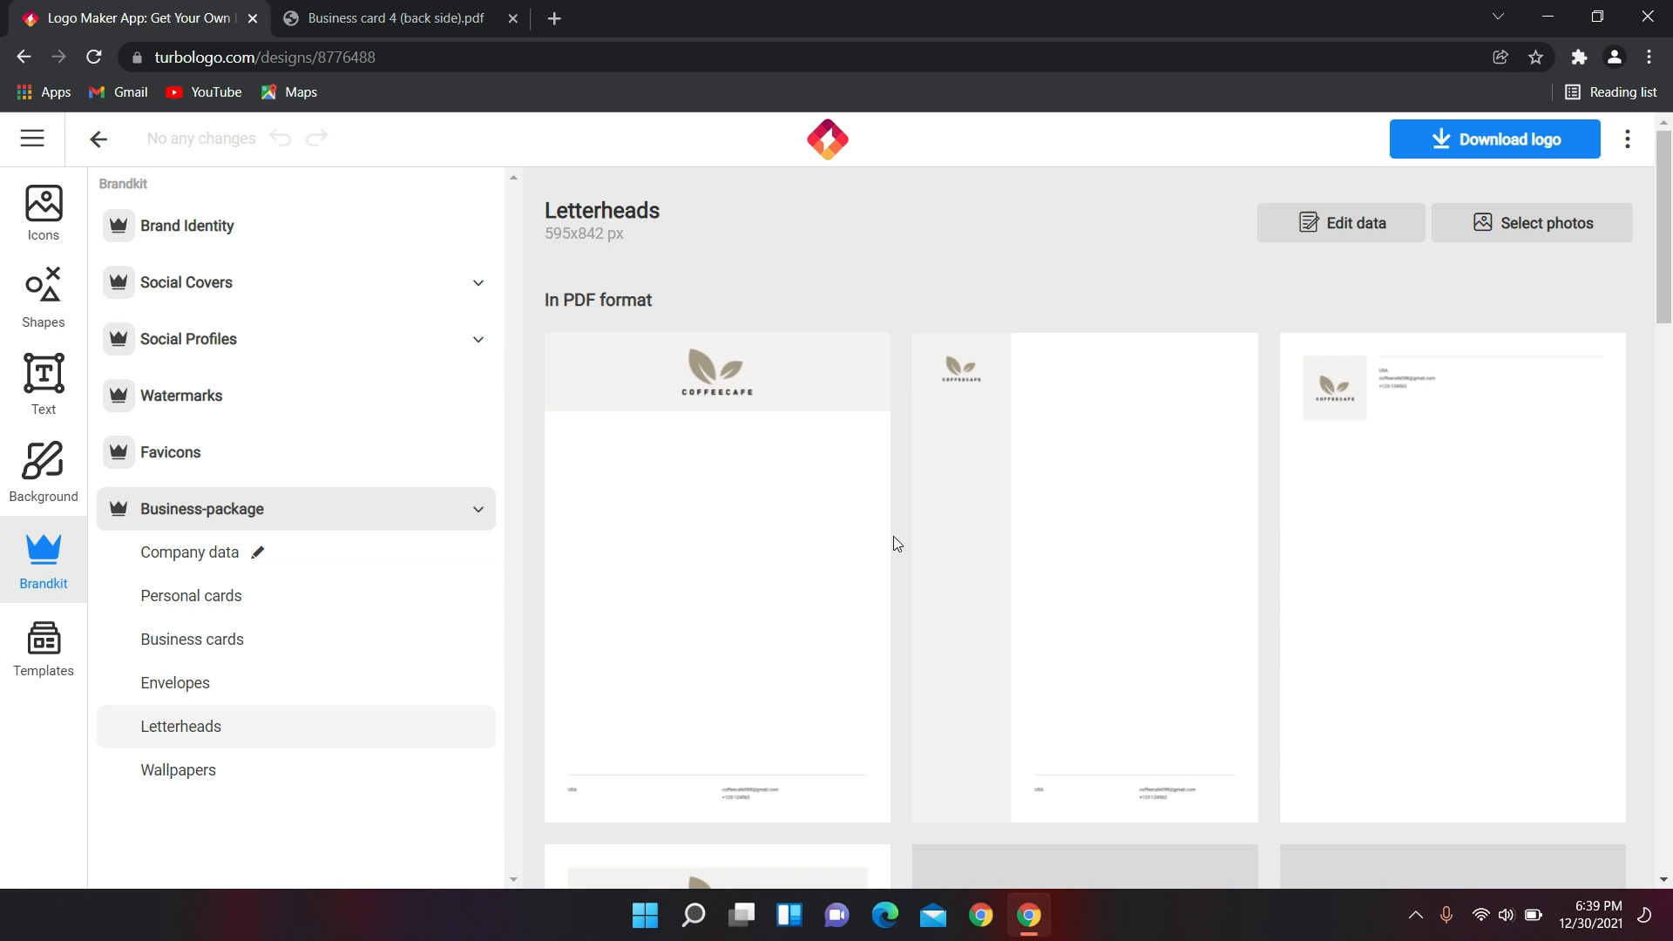
scroll(828, 523, down, 2)
scroll(1059, 554, up, 2)
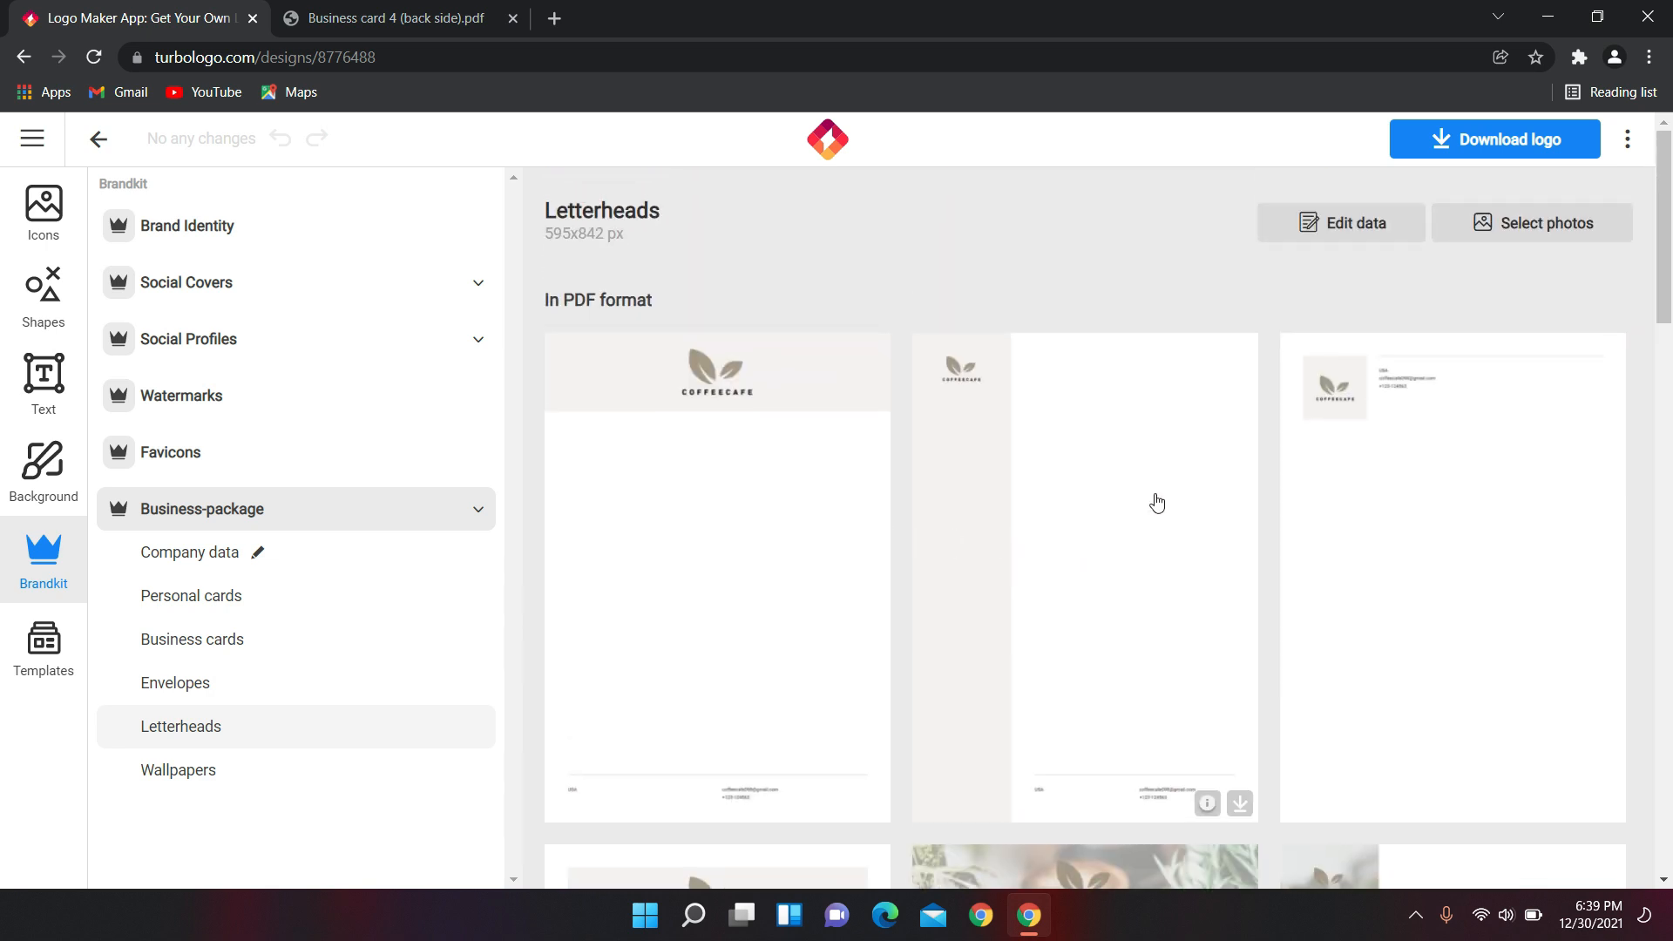
scroll(1289, 497, down, 5)
scroll(979, 542, down, 4)
scroll(979, 542, down, 4)
scroll(979, 542, up, 9)
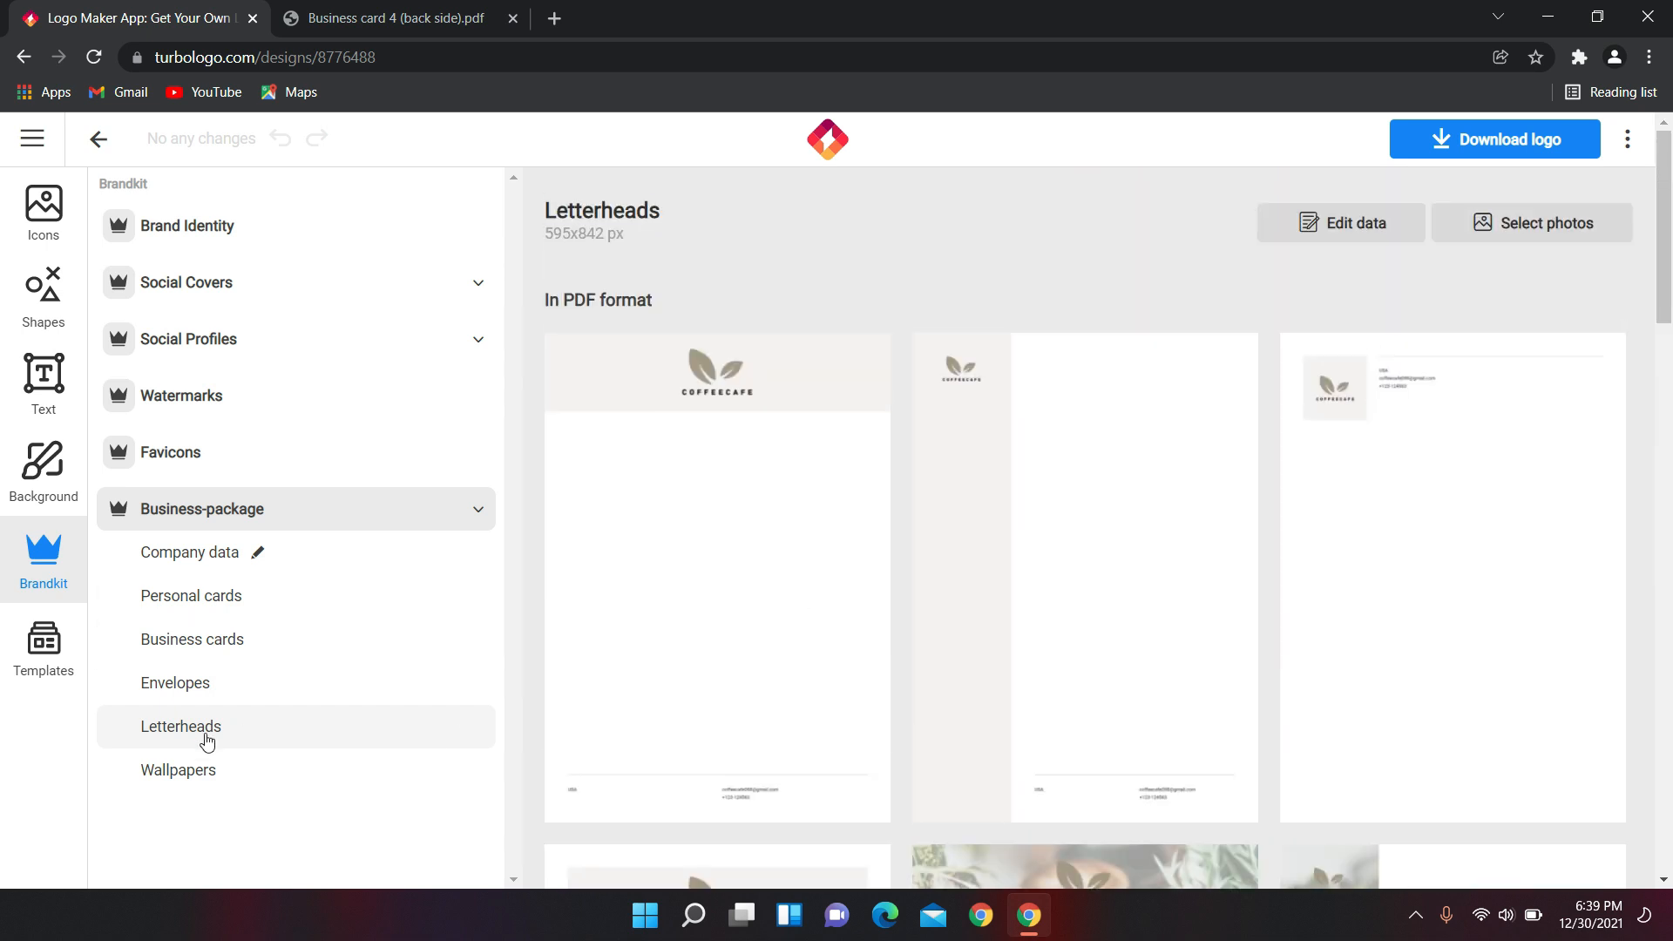
View the wallpapers, the Facebook and Twitter cover designs, and the favicon set.
click(152, 775)
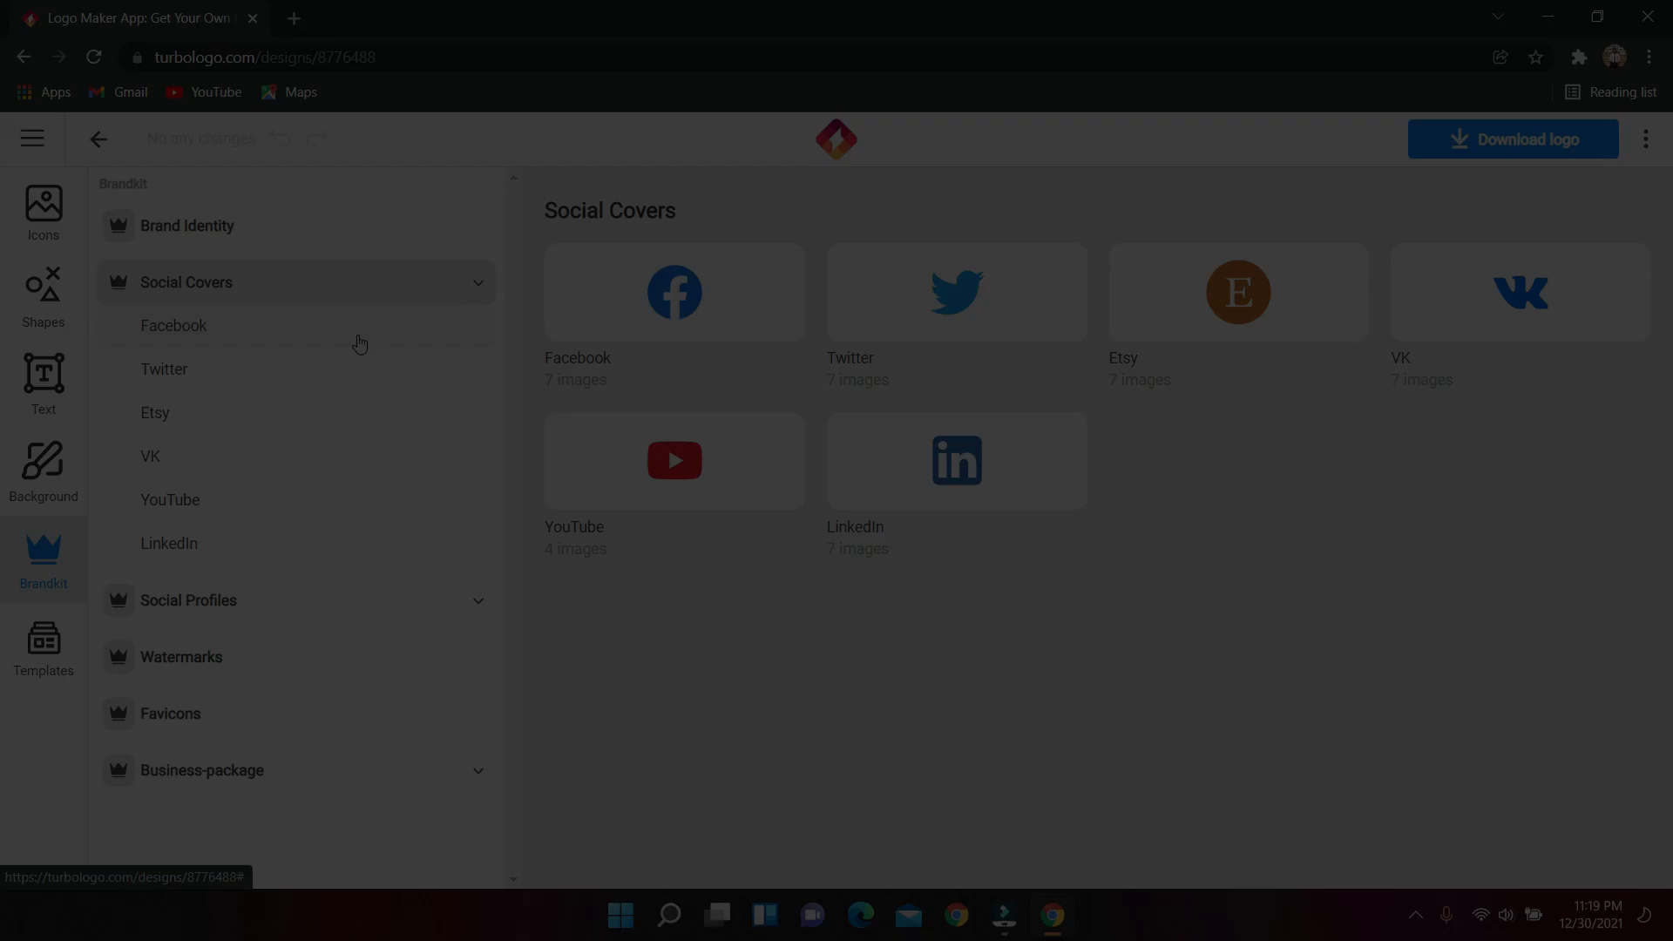
click(360, 343)
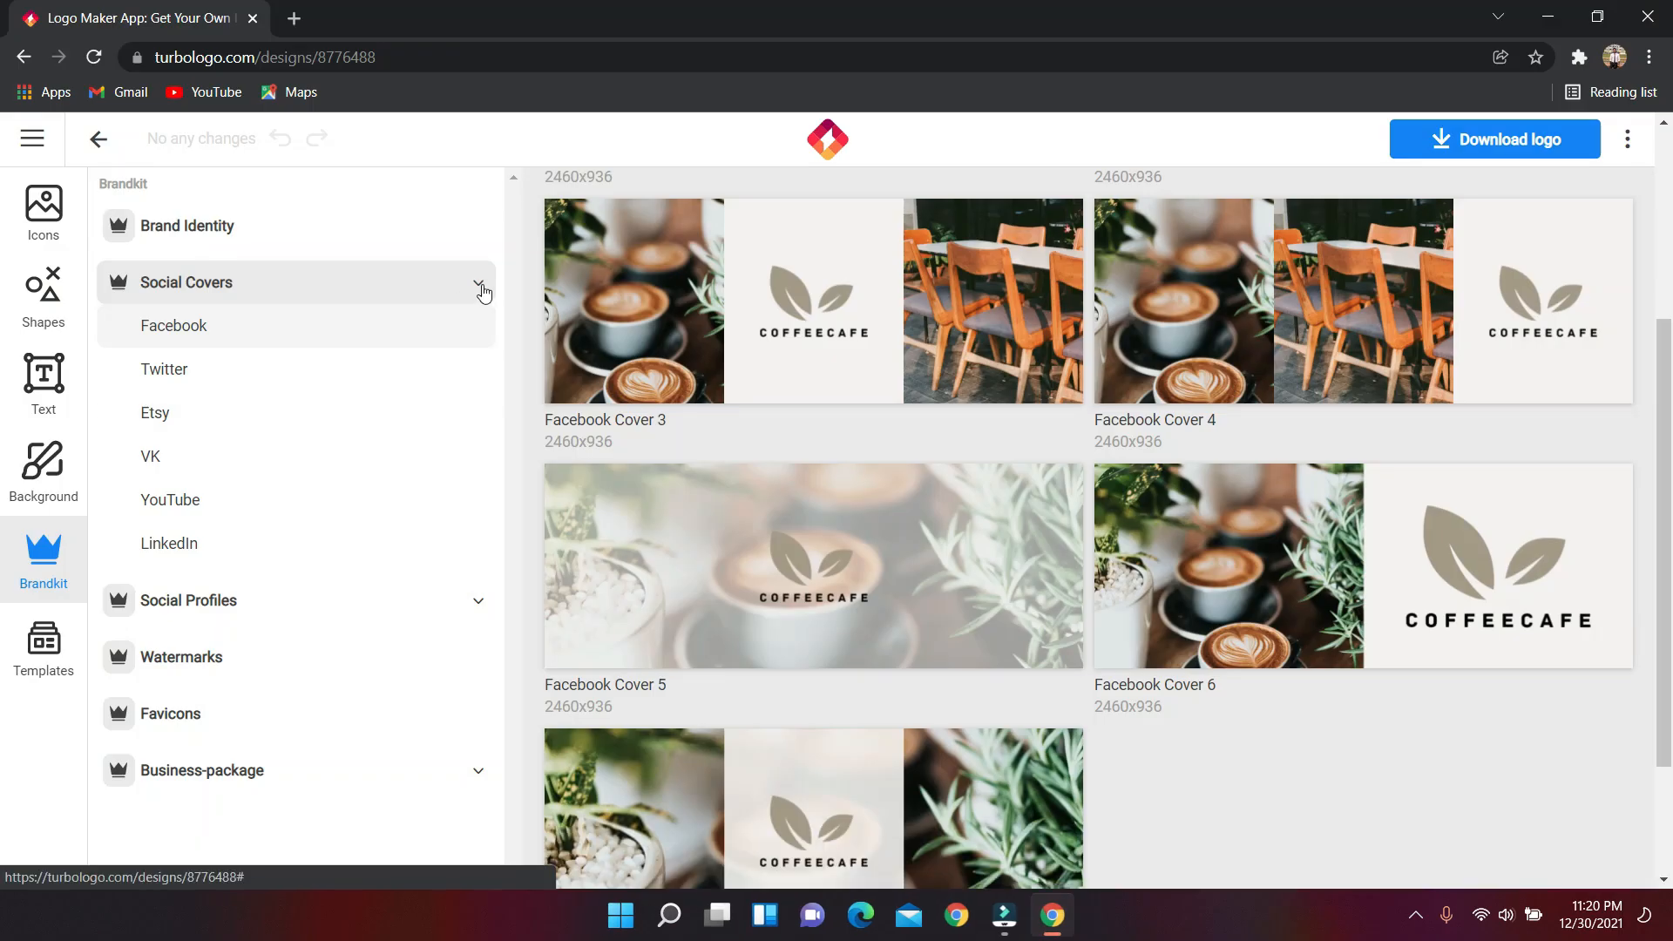
click(261, 366)
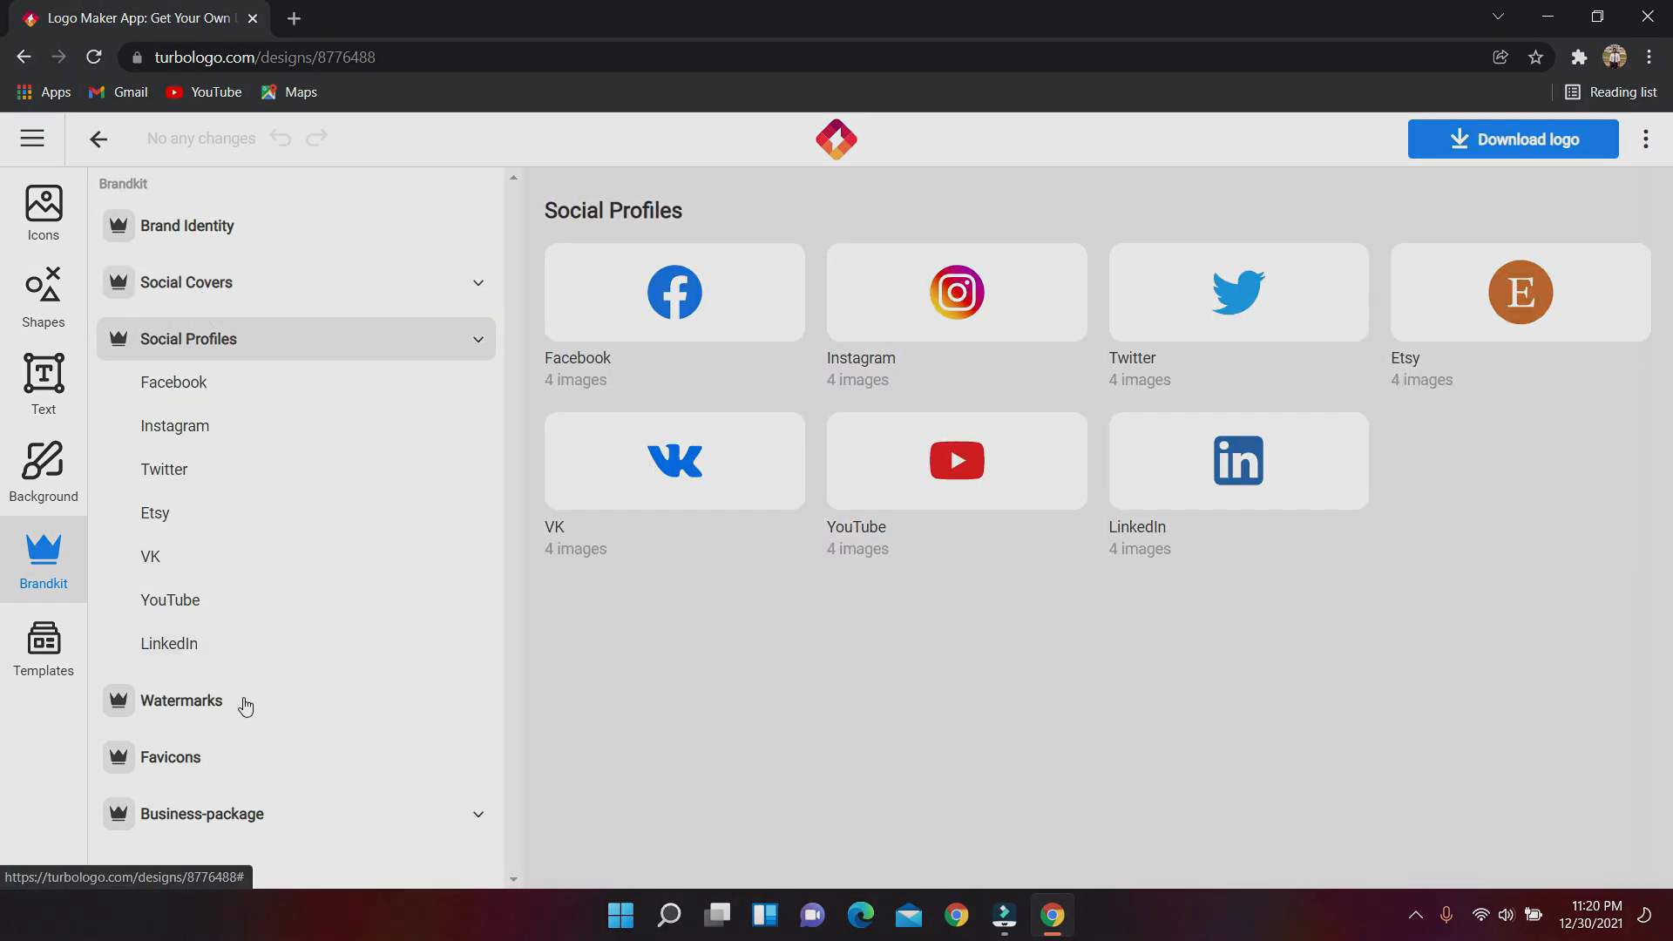
click(204, 704)
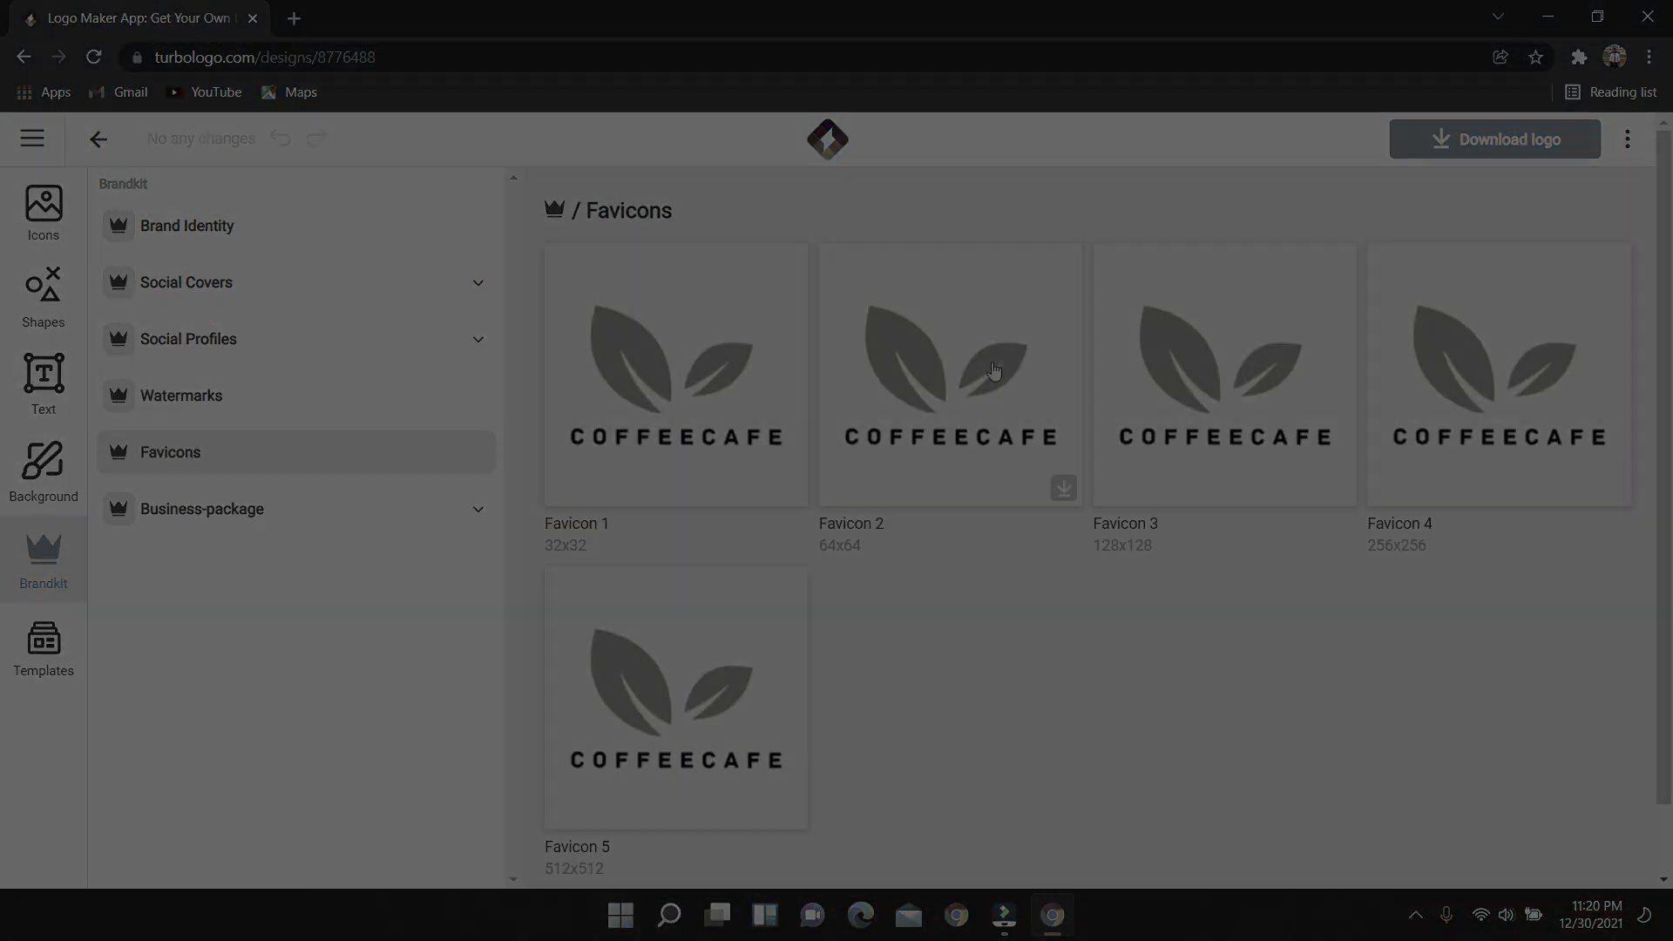